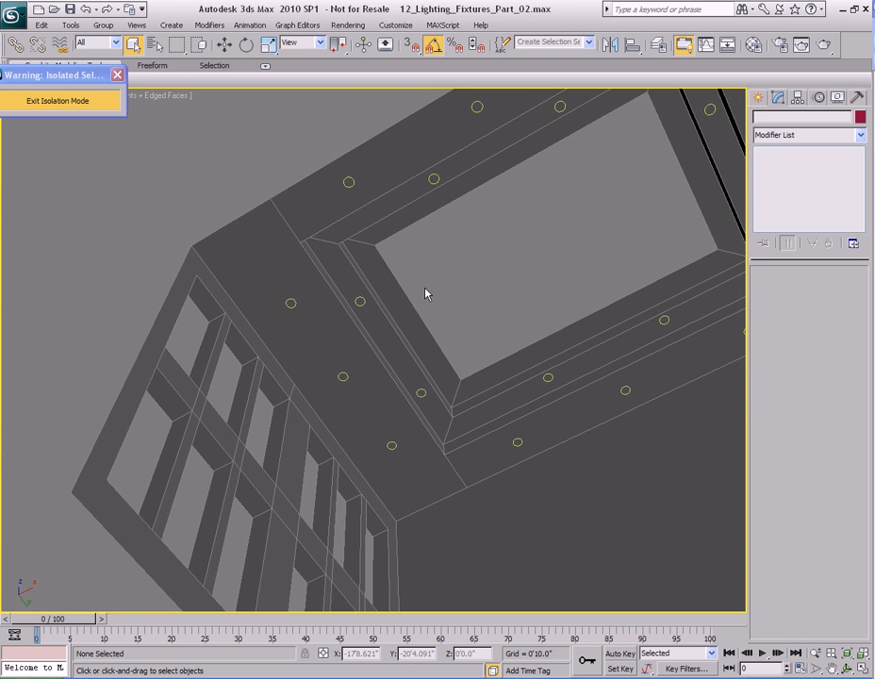
- Unfreeze all objects and select the room mesh that carries the ceiling and the window wall
{"action": "right_click", "coordinate": [394, 282]}
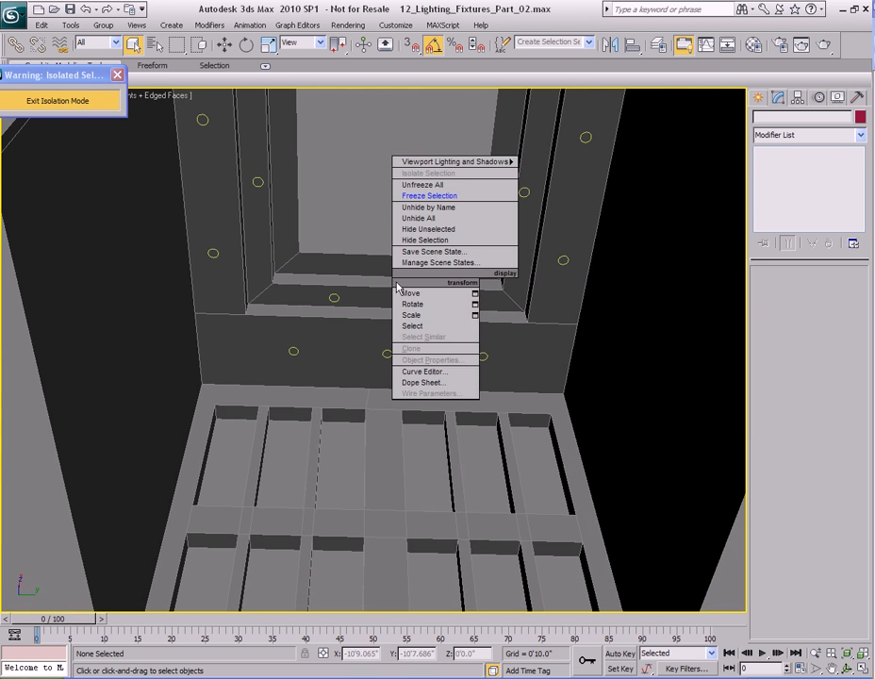
{"action": "left_click", "coordinate": [427, 186]}
{"action": "middle_click_drag", "start_coordinate": [404, 237], "coordinate": [423, 305], "text": "alt"}
{"action": "left_click", "coordinate": [428, 253]}
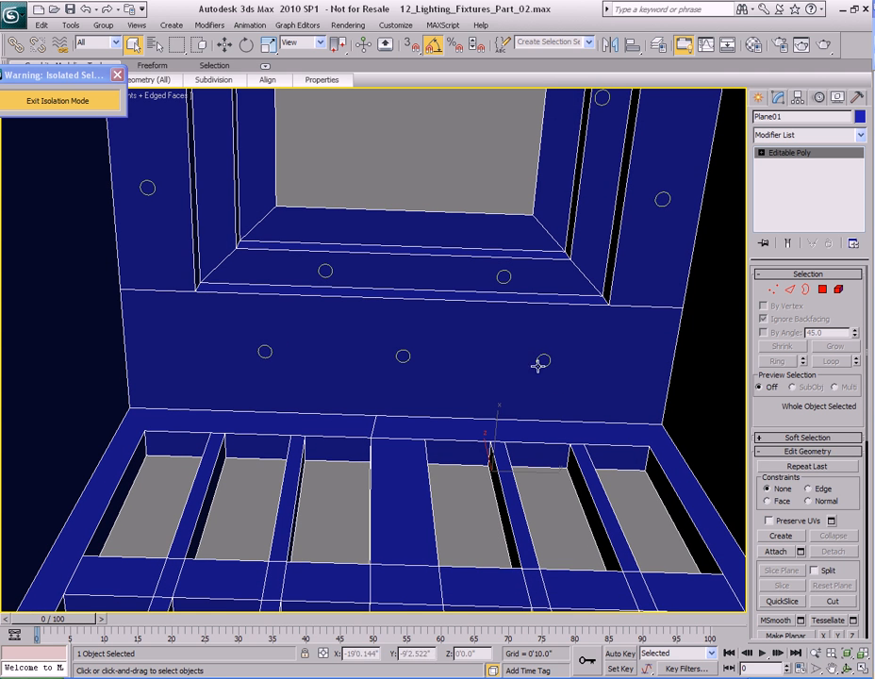
- Examine the room's ceiling from several angles, looking at the light fixture circles around the opening and near the window wall
{"action": "middle_click_drag", "start_coordinate": [405, 347], "coordinate": [448, 347]}
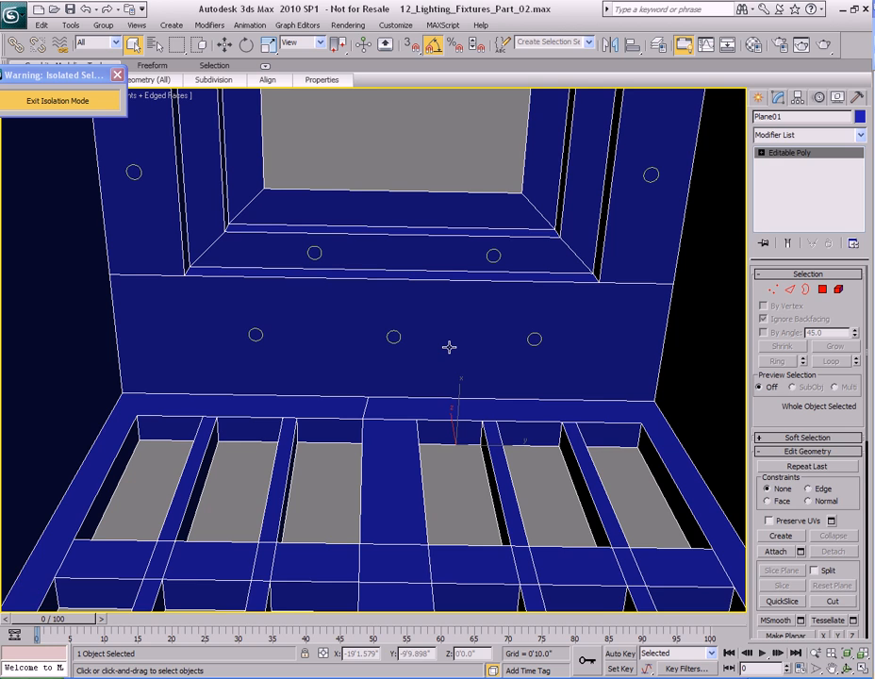
{"action": "middle_click_drag", "start_coordinate": [324, 344], "coordinate": [445, 339], "text": "alt"}
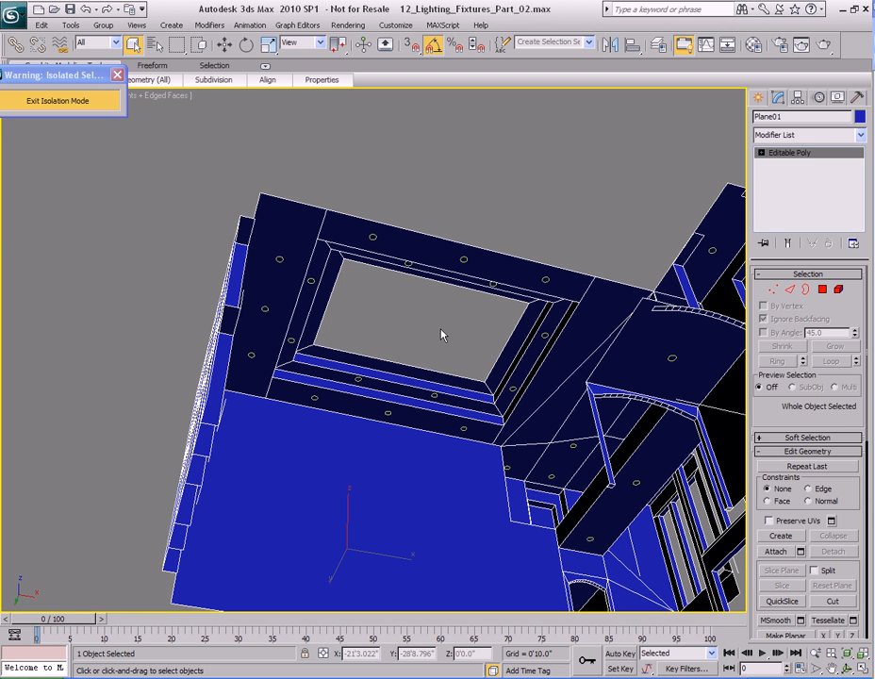
{"action": "mouse_move", "coordinate": [441, 343]}
{"action": "middle_mouse_down", "text": "alt"}
{"action": "mouse_move", "coordinate": [453, 347]}
{"action": "mouse_move", "coordinate": [436, 342]}
{"action": "mouse_move", "coordinate": [447, 336]}
{"action": "mouse_move", "coordinate": [436, 343]}
{"action": "middle_mouse_up", "text": "alt"}
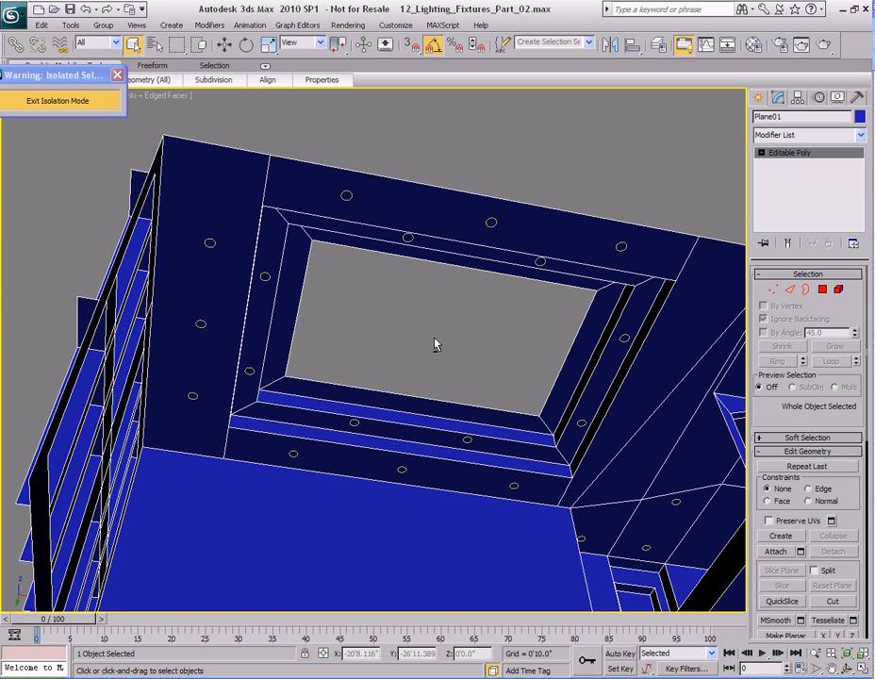
{"action": "middle_click_drag", "start_coordinate": [485, 337], "coordinate": [391, 304], "text": "alt"}
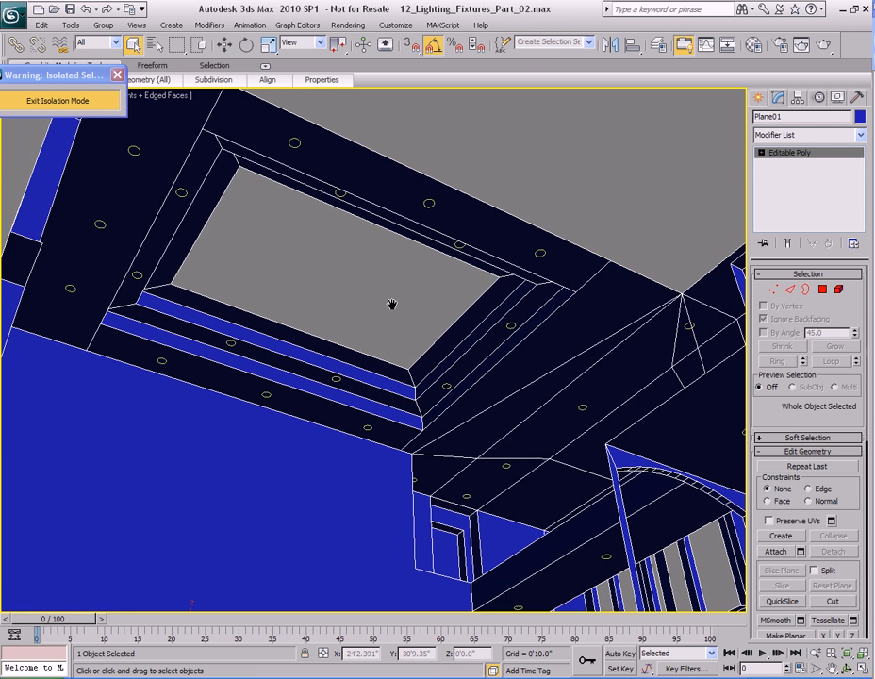
{"action": "scroll", "coordinate": [403, 311], "scroll_direction": "down", "scroll_amount": 8}
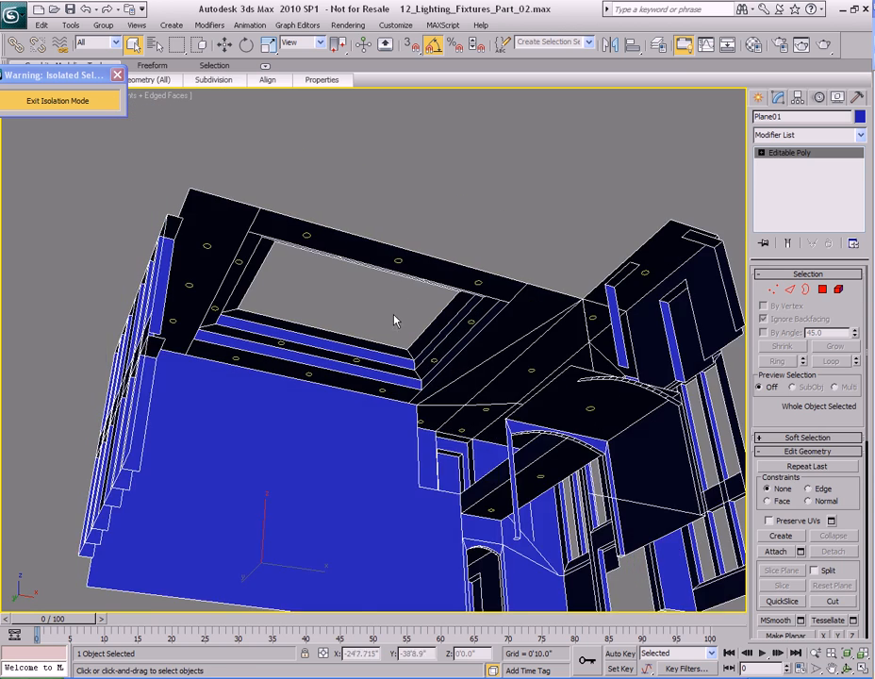
{"action": "middle_click_drag", "start_coordinate": [387, 317], "coordinate": [399, 319], "text": "alt"}
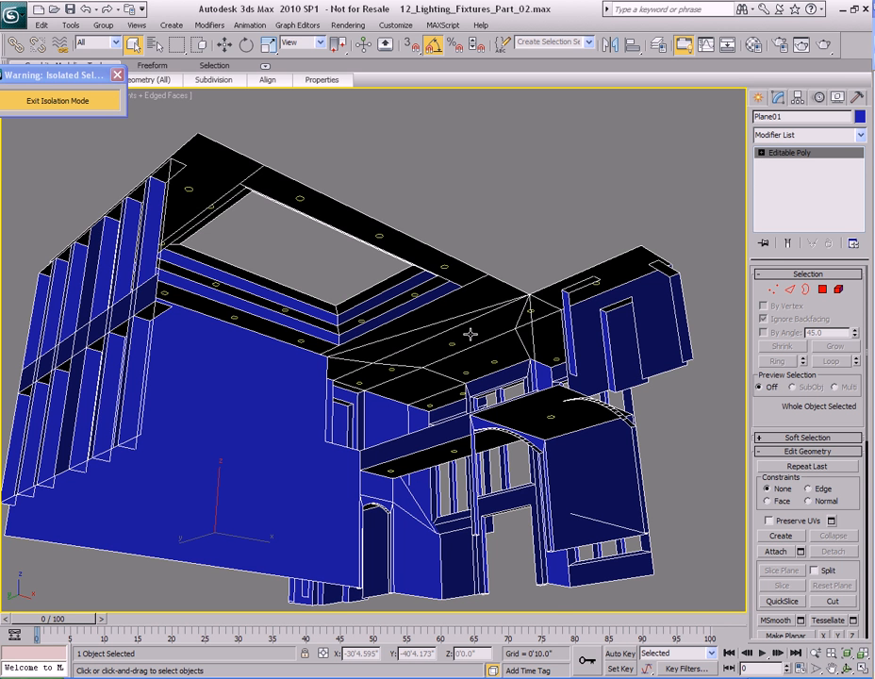
{"action": "scroll", "coordinate": [461, 358], "scroll_direction": "up", "scroll_amount": 6}
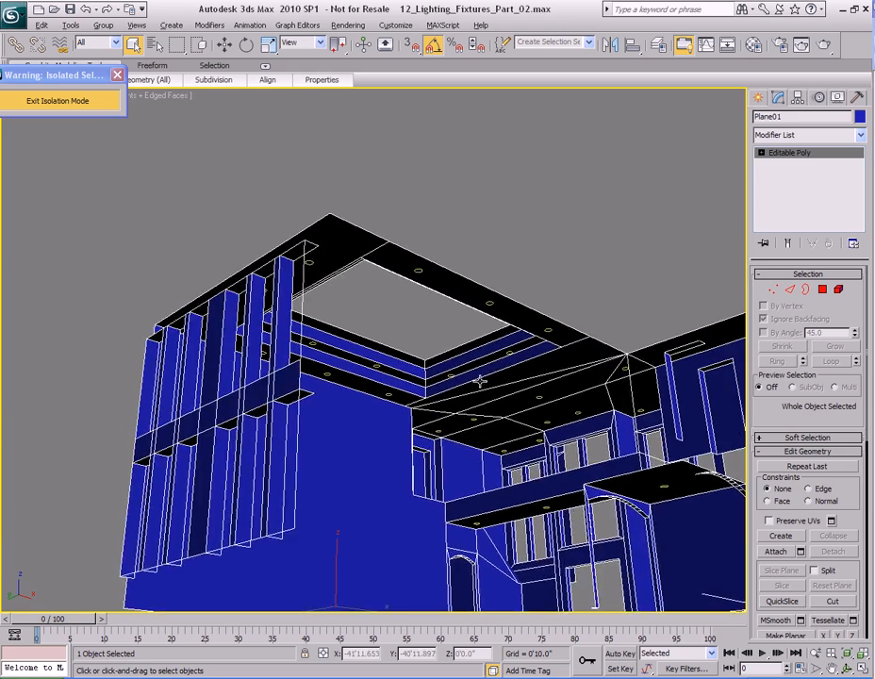
{"action": "mouse_move", "coordinate": [459, 359]}
{"action": "middle_mouse_down", "text": "alt"}
{"action": "mouse_move", "coordinate": [424, 399]}
{"action": "mouse_move", "coordinate": [456, 374]}
{"action": "mouse_move", "coordinate": [487, 370]}
{"action": "mouse_move", "coordinate": [496, 346]}
{"action": "mouse_move", "coordinate": [456, 345]}
{"action": "middle_mouse_up", "text": "alt"}
{"action": "scroll", "coordinate": [483, 343], "scroll_direction": "up", "scroll_amount": 3}
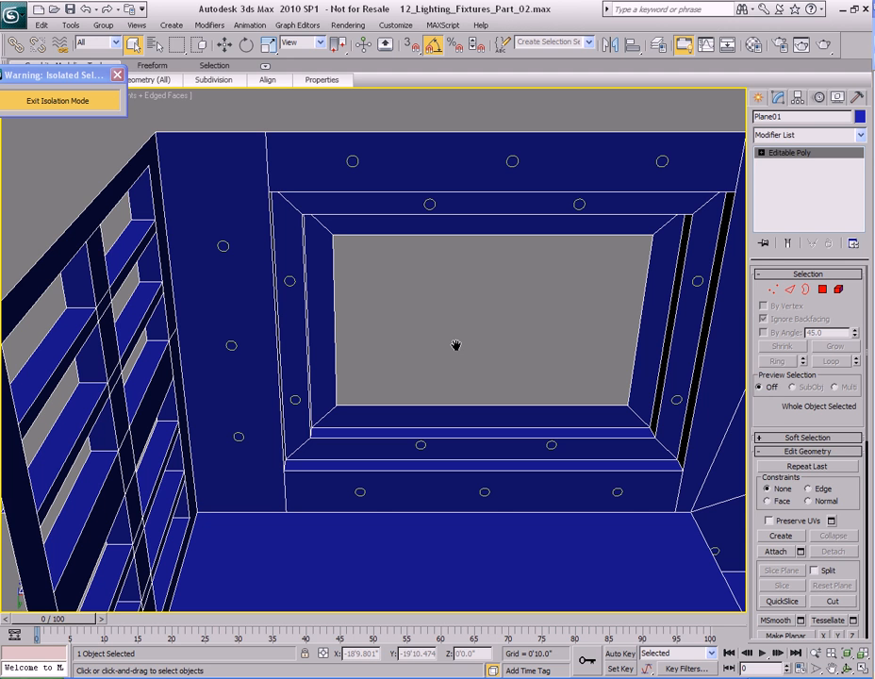
{"action": "middle_click_drag", "start_coordinate": [455, 344], "coordinate": [425, 343], "text": "alt"}
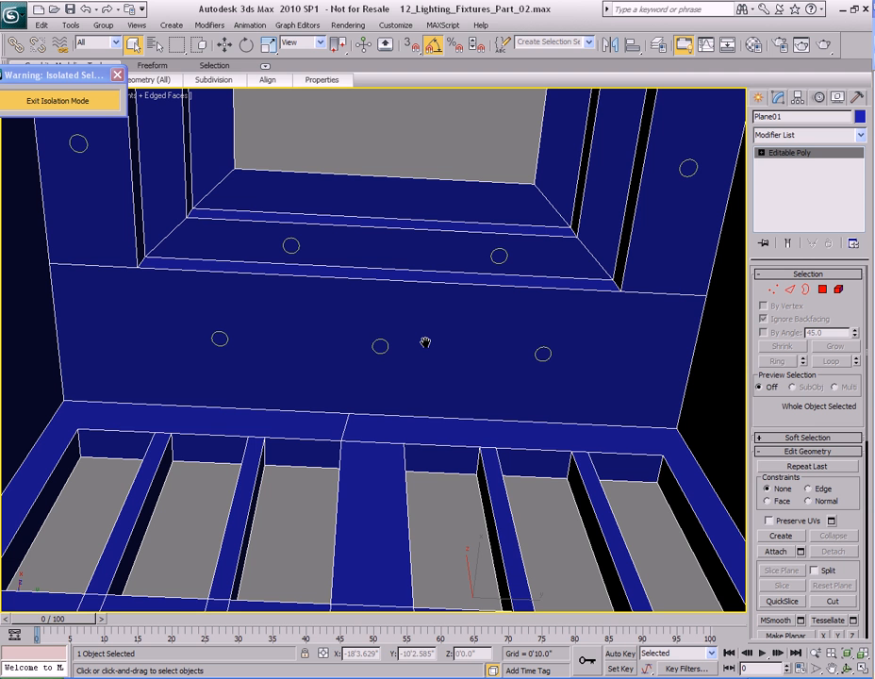
{"action": "mouse_move", "coordinate": [425, 343]}
{"action": "middle_mouse_down", "text": "alt"}
{"action": "mouse_move", "coordinate": [445, 316]}
{"action": "mouse_move", "coordinate": [442, 337]}
{"action": "middle_mouse_up", "text": "alt"}
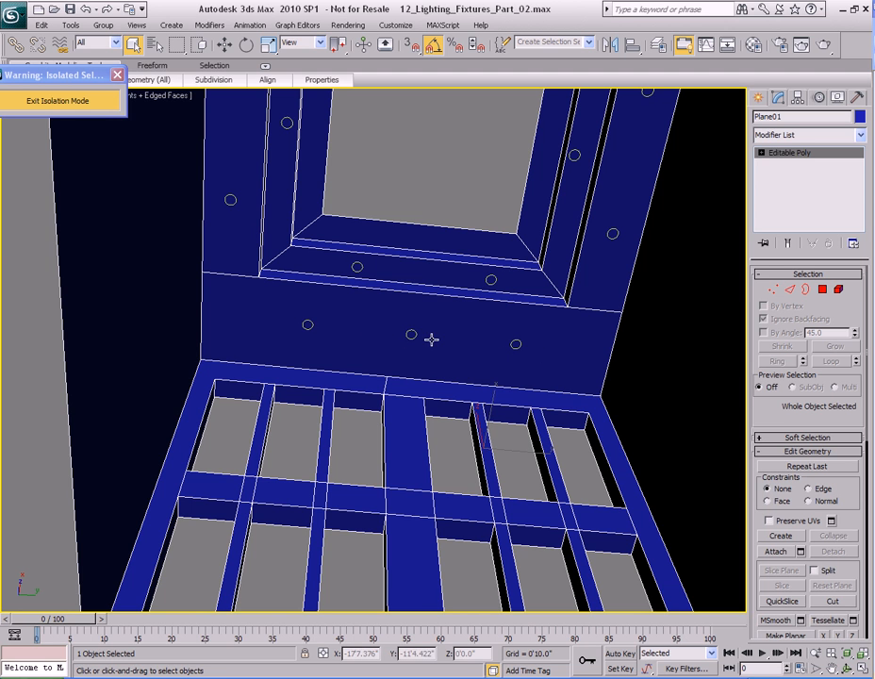
{"action": "scroll", "coordinate": [421, 340], "scroll_direction": "up", "scroll_amount": 4}
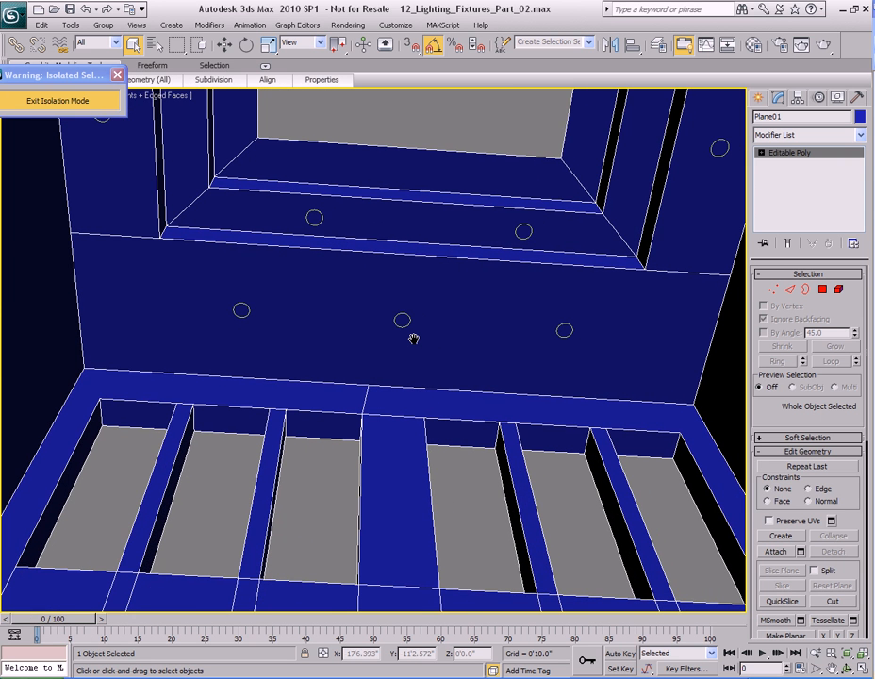
{"action": "scroll", "coordinate": [413, 338], "scroll_direction": "down", "scroll_amount": 3}
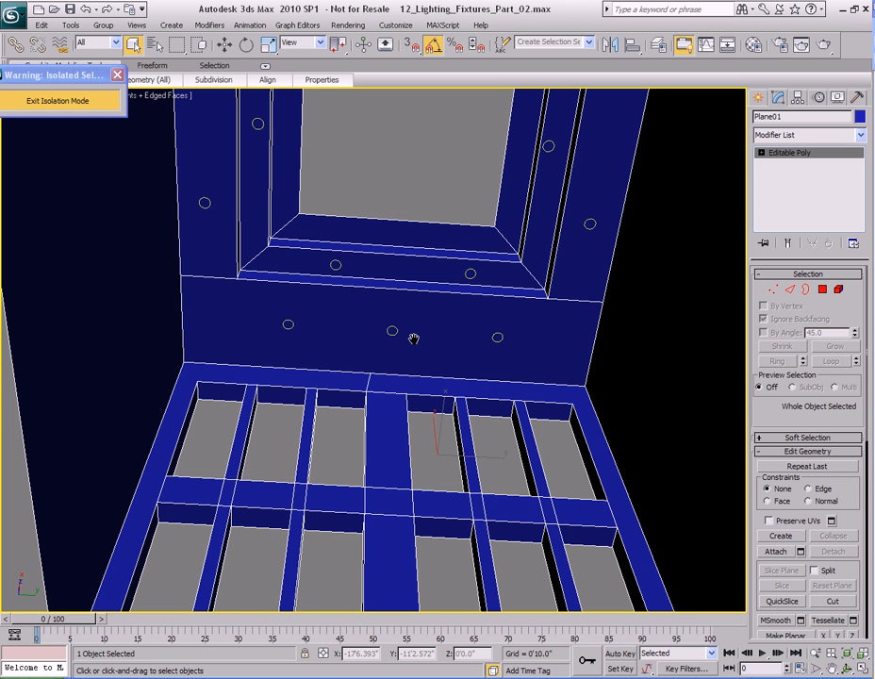
{"action": "scroll", "coordinate": [413, 338], "scroll_direction": "up", "scroll_amount": 5}
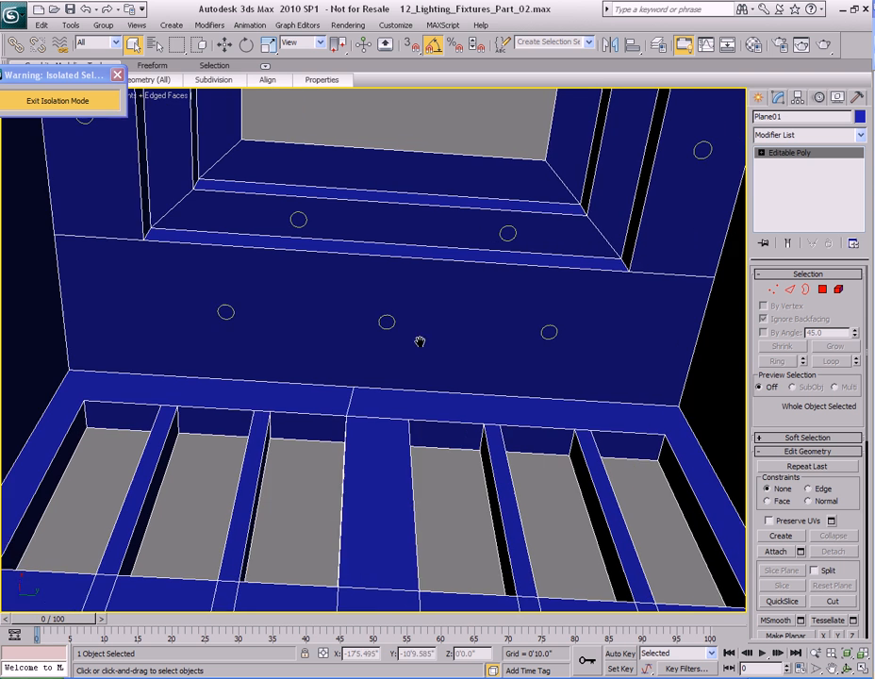
{"action": "middle_click_drag", "start_coordinate": [410, 340], "coordinate": [425, 339]}
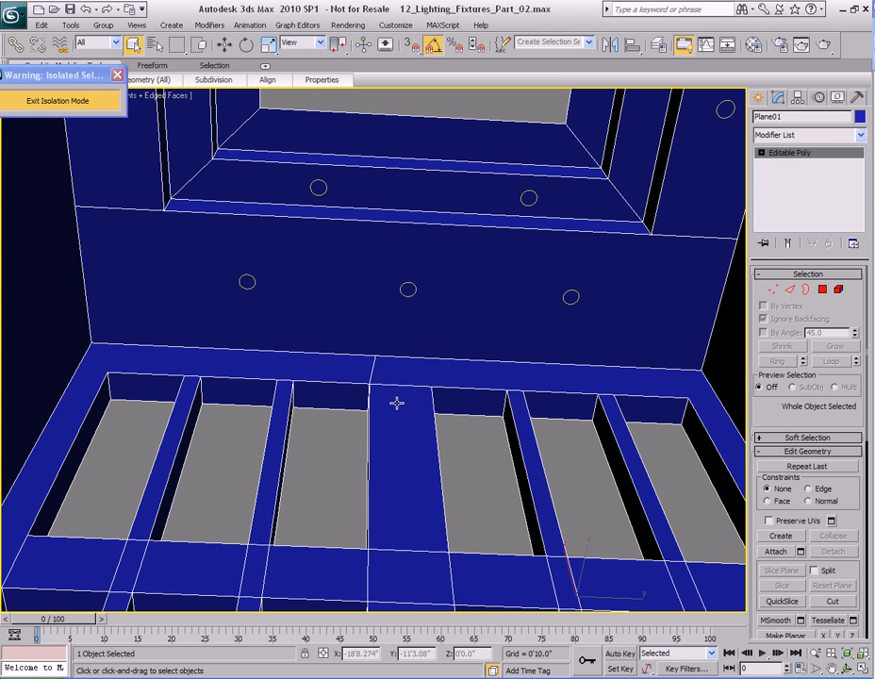
- Target weld the stray vertex midway along the window wall's ceiling edge to the room's corner vertex
{"action": "key", "text": "2"}
{"action": "left_click", "coordinate": [371, 366]}
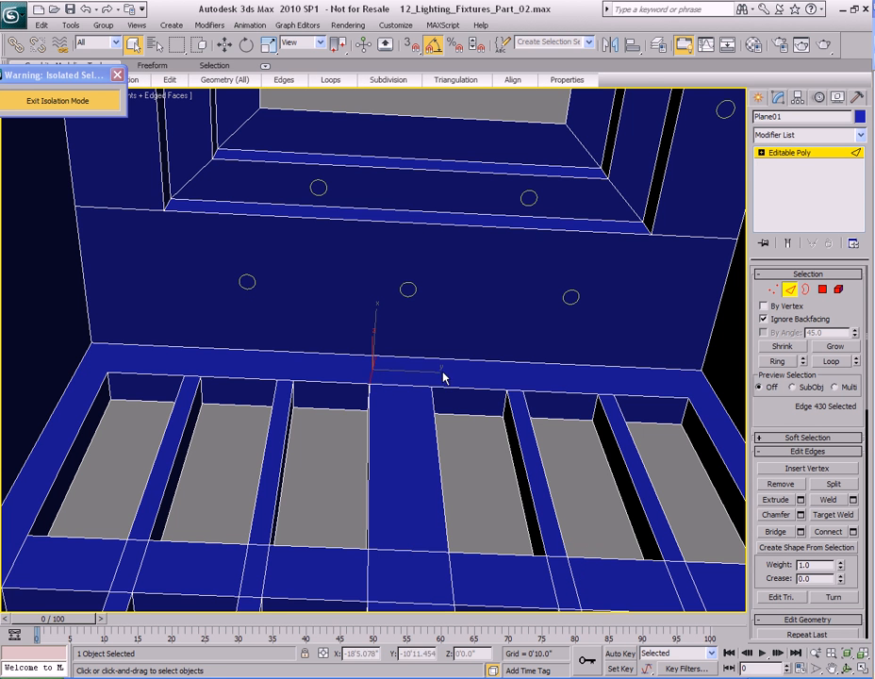
{"action": "middle_click_drag", "start_coordinate": [388, 367], "coordinate": [439, 348], "text": "alt"}
{"action": "key", "text": "1"}
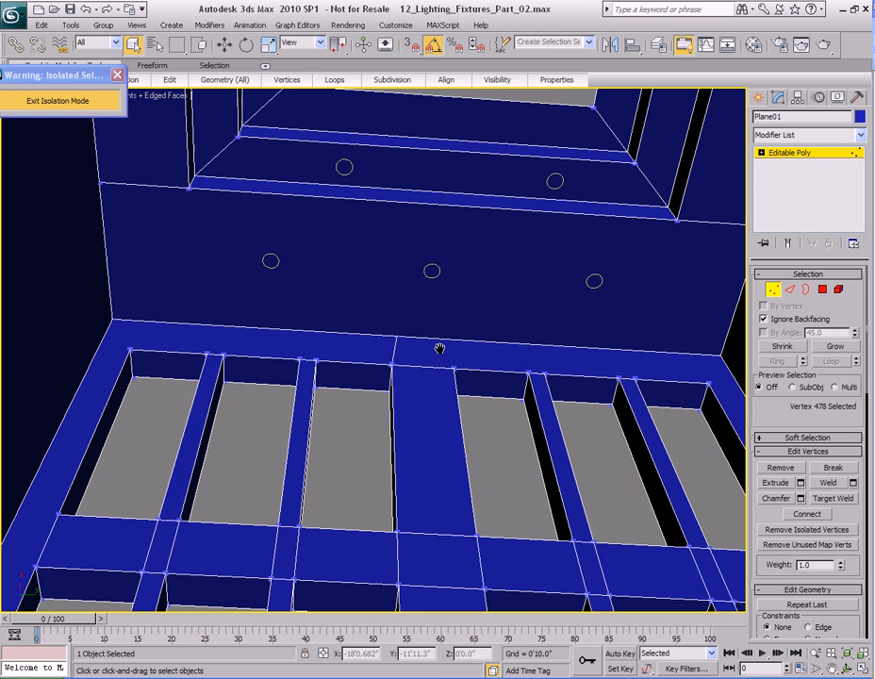
{"action": "right_click", "coordinate": [453, 288]}
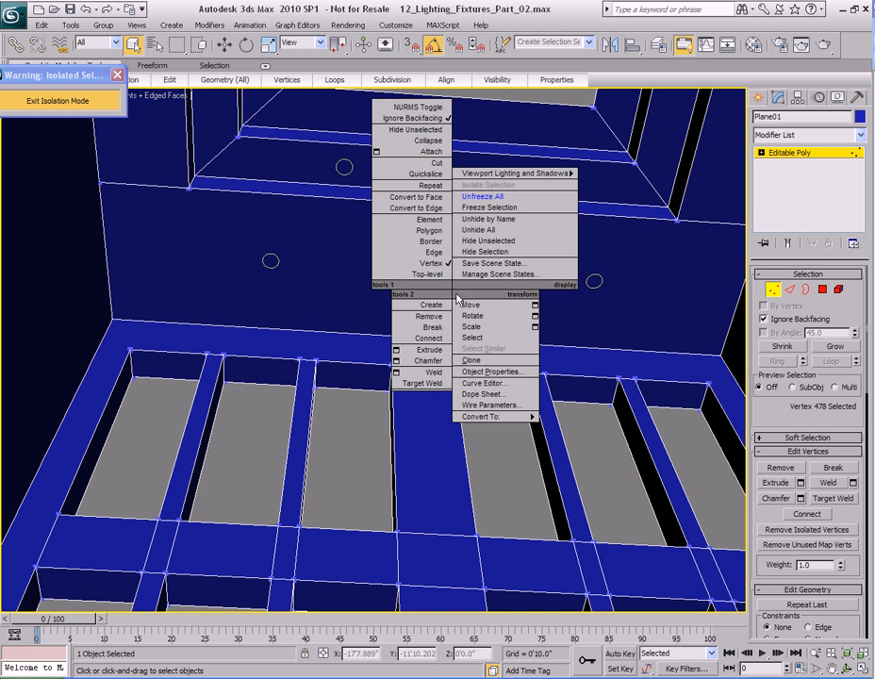
{"action": "left_click", "coordinate": [412, 385]}
{"action": "left_click", "coordinate": [396, 335]}
{"action": "left_click", "coordinate": [111, 320]}
{"action": "middle_click_drag", "start_coordinate": [430, 348], "coordinate": [390, 348], "text": "alt"}
- Connect the two short end edges of the ceiling strip beside the window wall using 1 segment, pinch 0 and slide 0
{"action": "key", "text": "2"}
{"action": "left_click", "coordinate": [391, 341]}
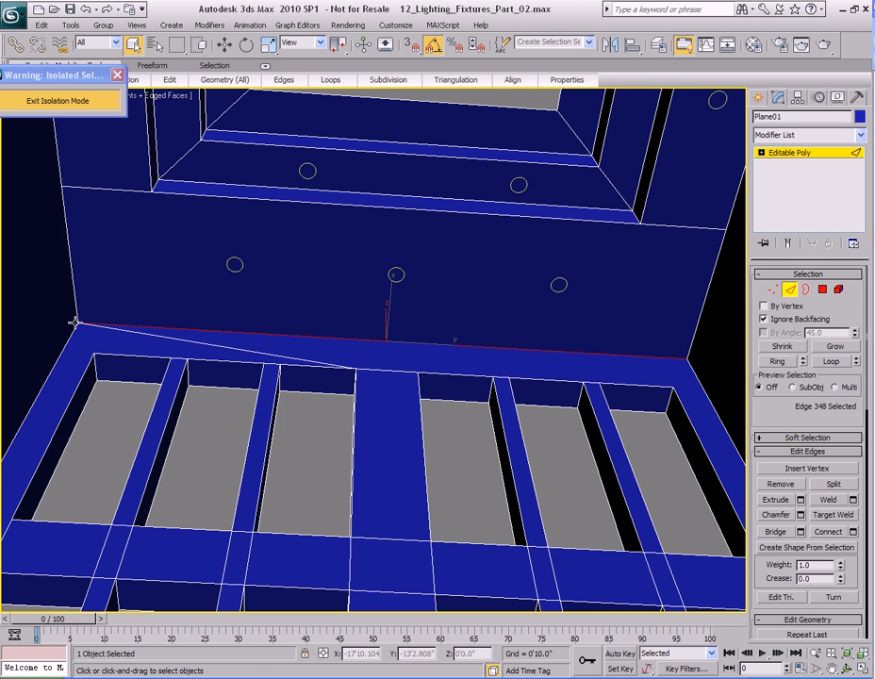
{"action": "left_click", "coordinate": [437, 209]}
{"action": "middle_click_drag", "start_coordinate": [419, 269], "coordinate": [417, 306]}
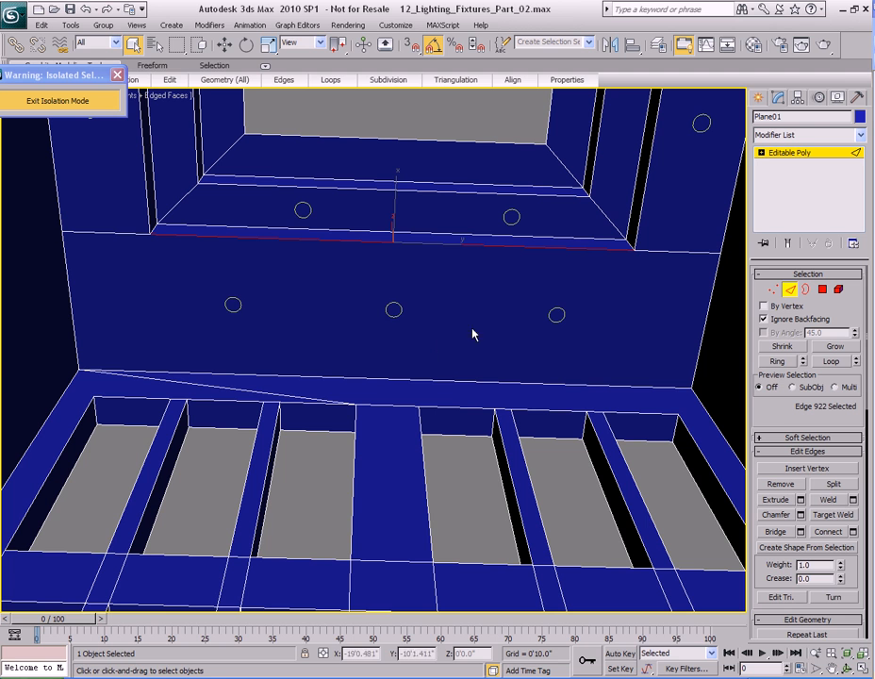
{"action": "left_click", "coordinate": [70, 302]}
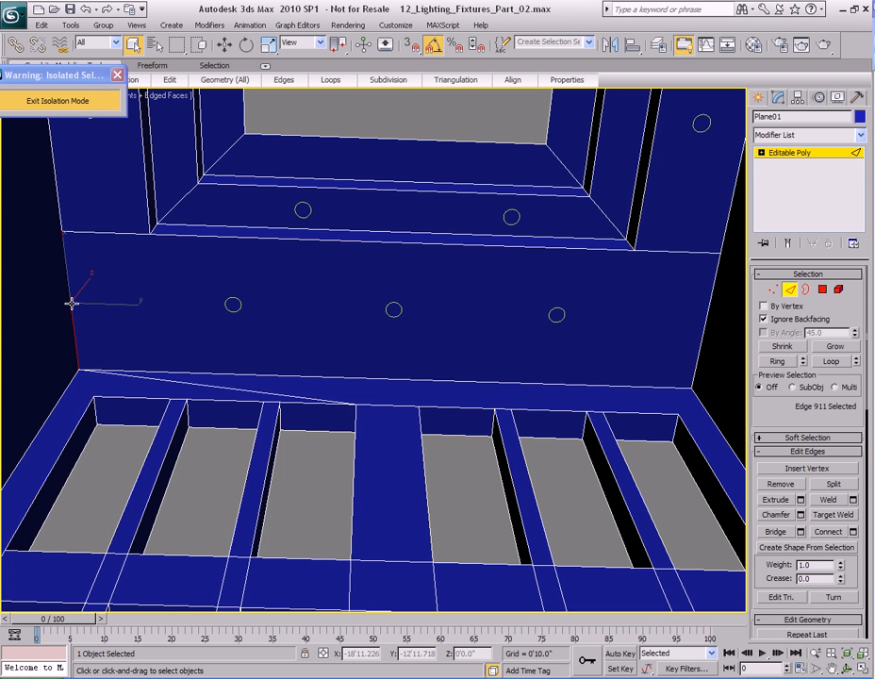
{"action": "left_click", "coordinate": [709, 317], "text": "ctrl"}
{"action": "right_click", "coordinate": [470, 293]}
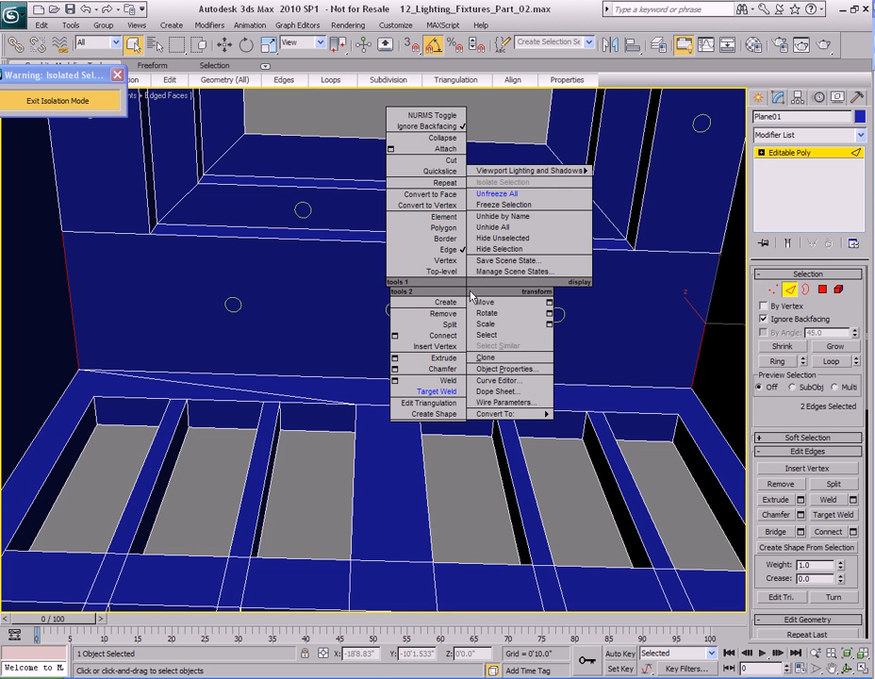
{"action": "left_click", "coordinate": [394, 338]}
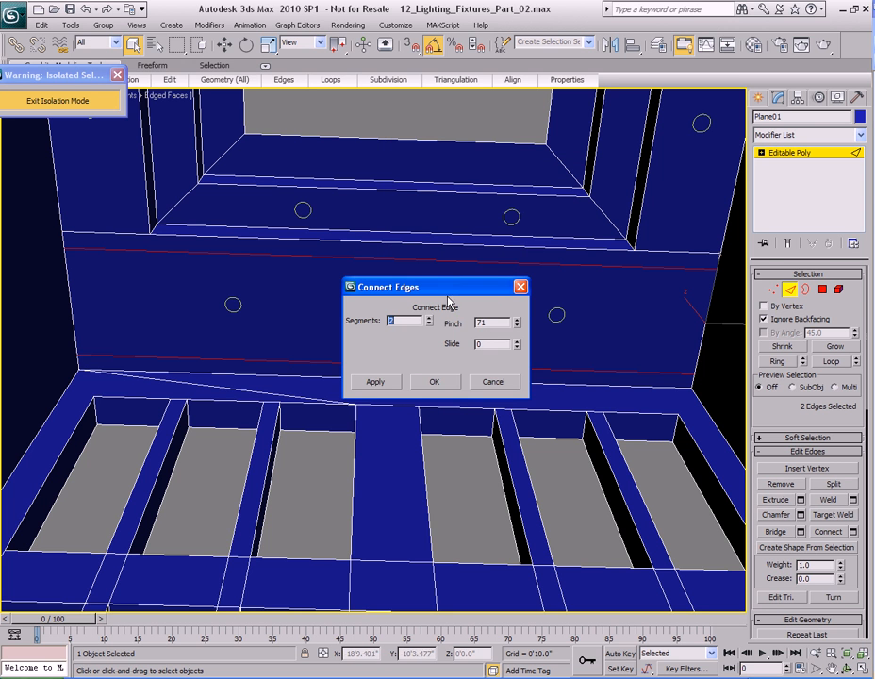
{"action": "left_click_drag", "start_coordinate": [345, 283], "coordinate": [432, 269]}
{"action": "left_click", "coordinate": [511, 306]}
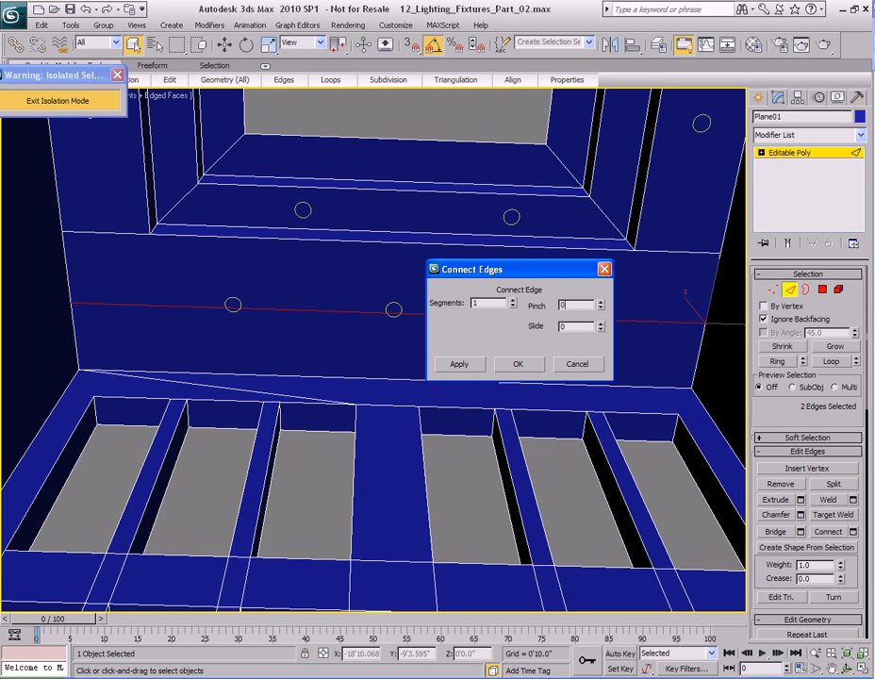
{"action": "left_click", "coordinate": [518, 365]}
{"action": "middle_click_drag", "start_coordinate": [513, 362], "coordinate": [501, 377]}
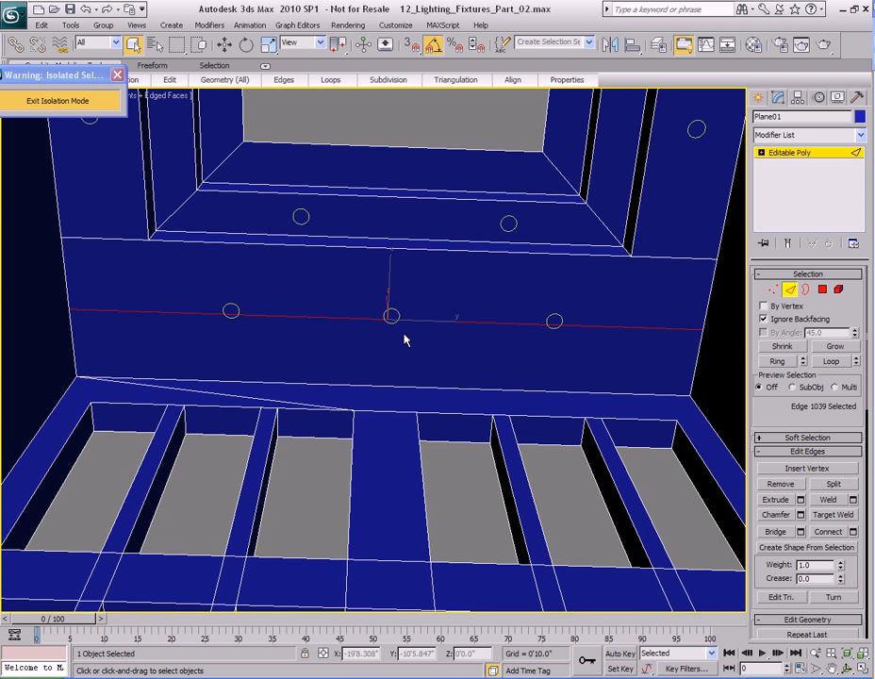
- Connect the ceiling strip's three long edges with 3 segments, pinch 0 and slide 0, making cross edges near the fixture circles
{"action": "middle_click_drag", "start_coordinate": [404, 340], "coordinate": [467, 335]}
{"action": "left_click", "coordinate": [467, 388]}
{"action": "left_click", "coordinate": [471, 323], "text": "ctrl"}
{"action": "left_click", "coordinate": [470, 248], "text": "ctrl"}
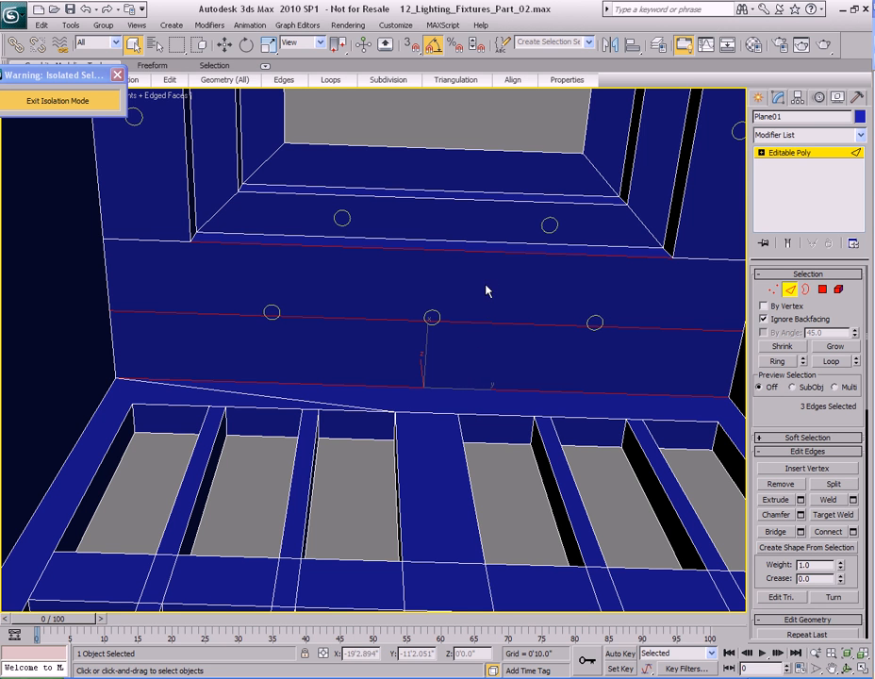
{"action": "right_click", "coordinate": [404, 271]}
{"action": "left_click", "coordinate": [400, 322]}
{"action": "left_click_drag", "start_coordinate": [414, 287], "coordinate": [464, 123]}
{"action": "left_click", "coordinate": [548, 290]}
{"action": "left_click", "coordinate": [548, 290]}
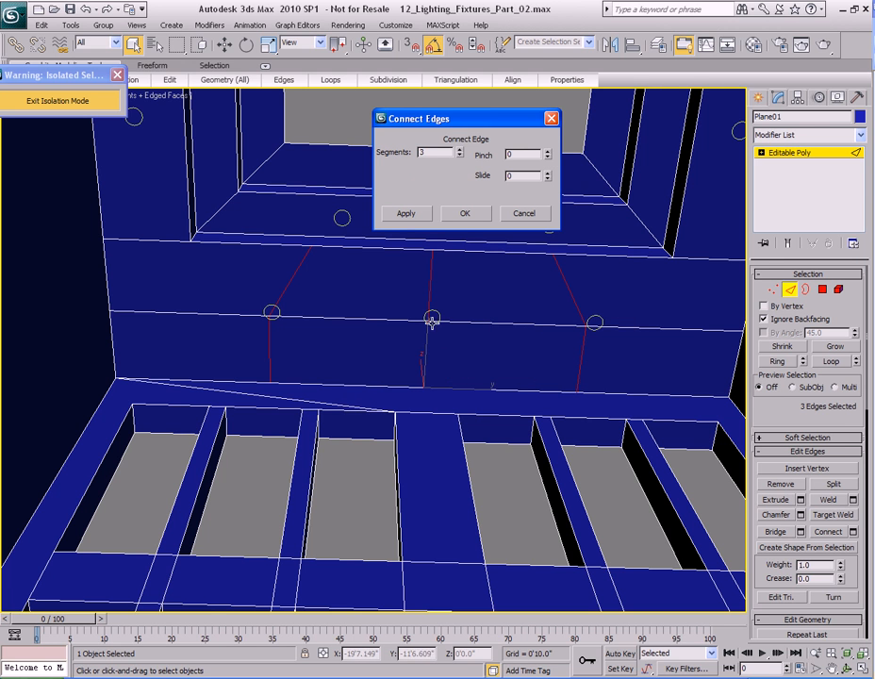
{"action": "left_click", "coordinate": [462, 214]}
{"action": "middle_click_drag", "start_coordinate": [472, 293], "coordinate": [454, 322], "text": "alt"}
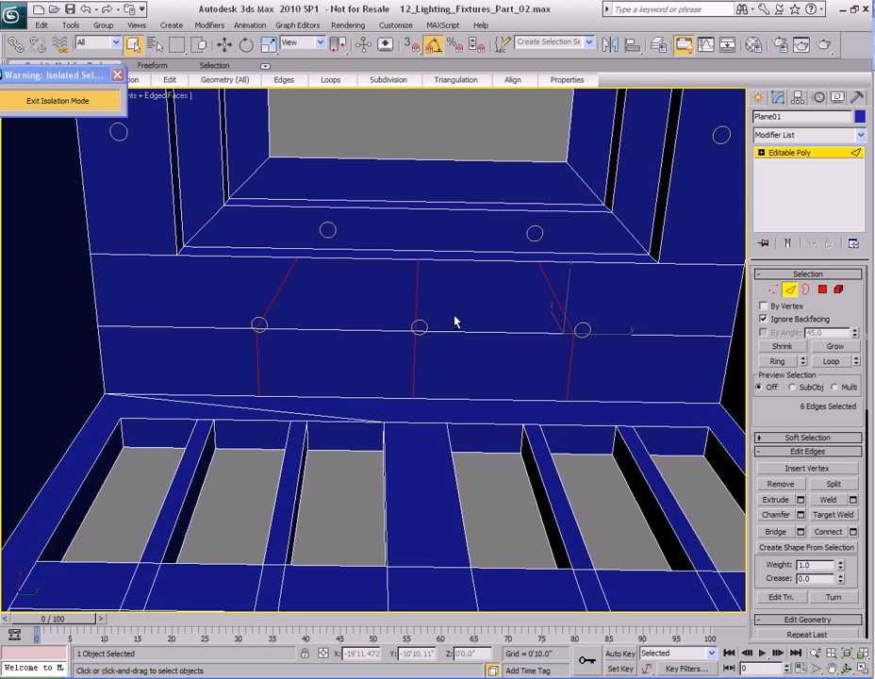
- Set the Y position of one end cross edge's vertex, on the strip's tray-side edge, to -4'12.0", matching the vertex by its fixture circle
{"action": "left_click", "coordinate": [257, 357]}
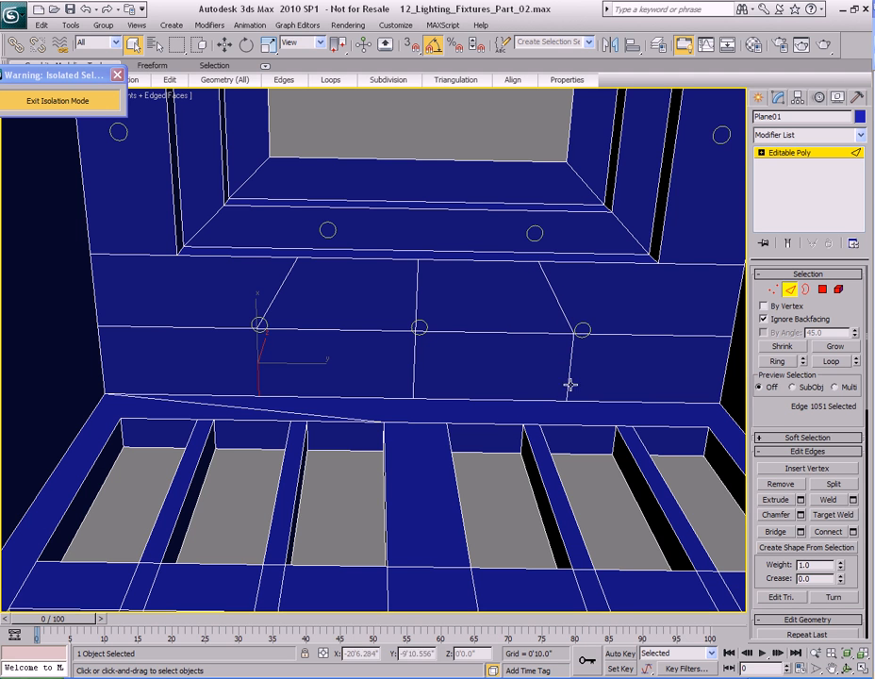
{"action": "left_click", "coordinate": [576, 259]}
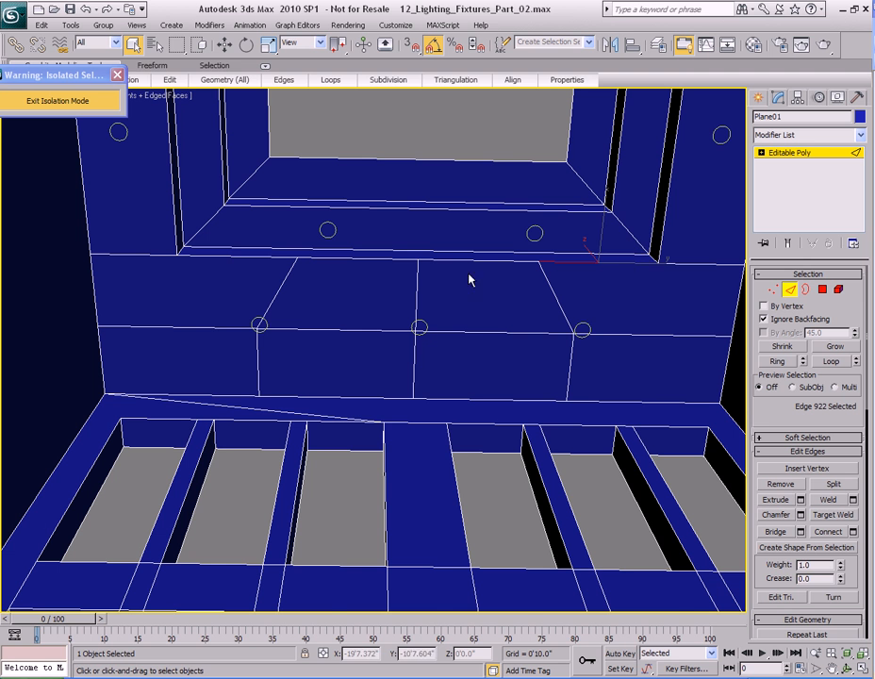
{"action": "middle_click_drag", "start_coordinate": [488, 322], "coordinate": [466, 304]}
{"action": "key", "text": "1"}
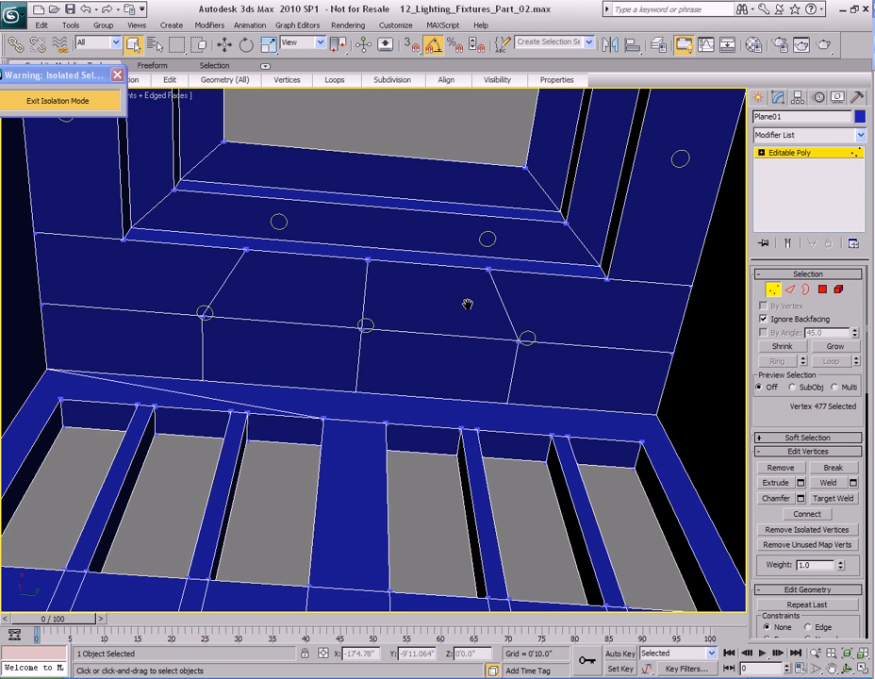
{"action": "key", "text": "F12"}
{"action": "left_click_drag", "start_coordinate": [468, 309], "coordinate": [410, 118]}
{"action": "key", "text": "w"}
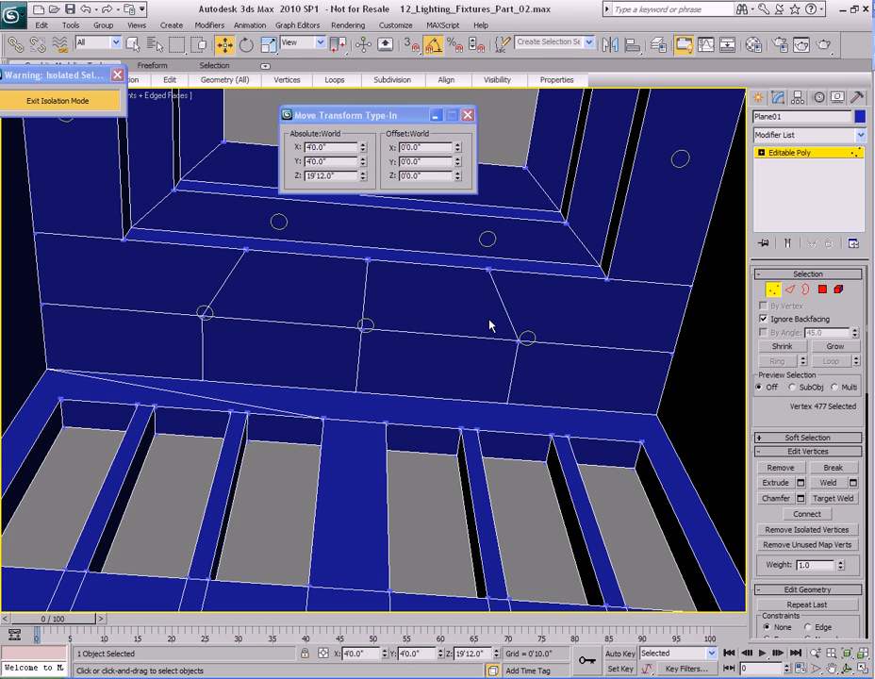
{"action": "middle_click_drag", "start_coordinate": [489, 325], "coordinate": [477, 312]}
{"action": "left_click", "coordinate": [505, 349]}
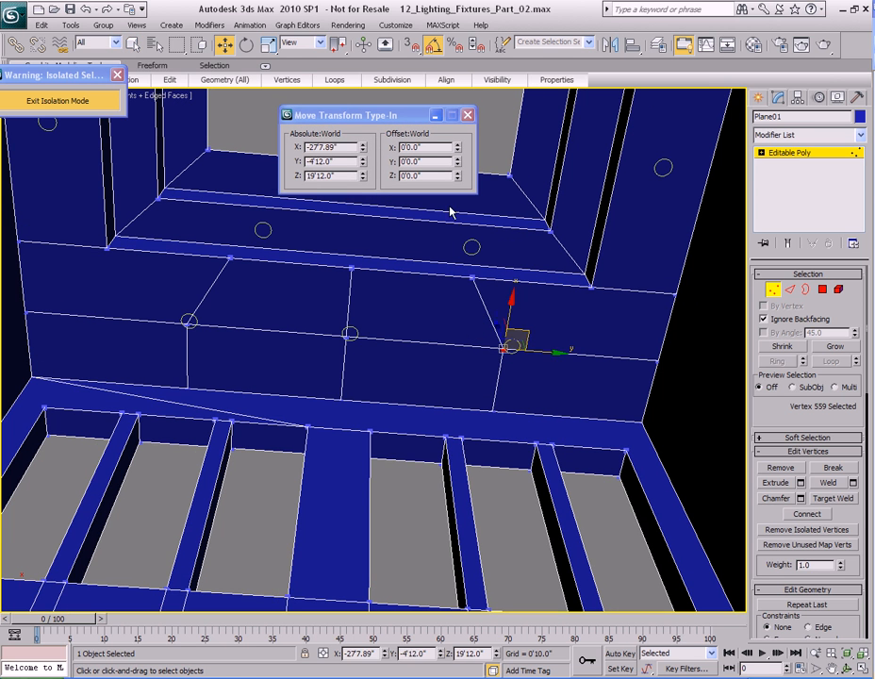
{"action": "double_click", "coordinate": [344, 162]}
{"action": "key", "text": "ctrl+c"}
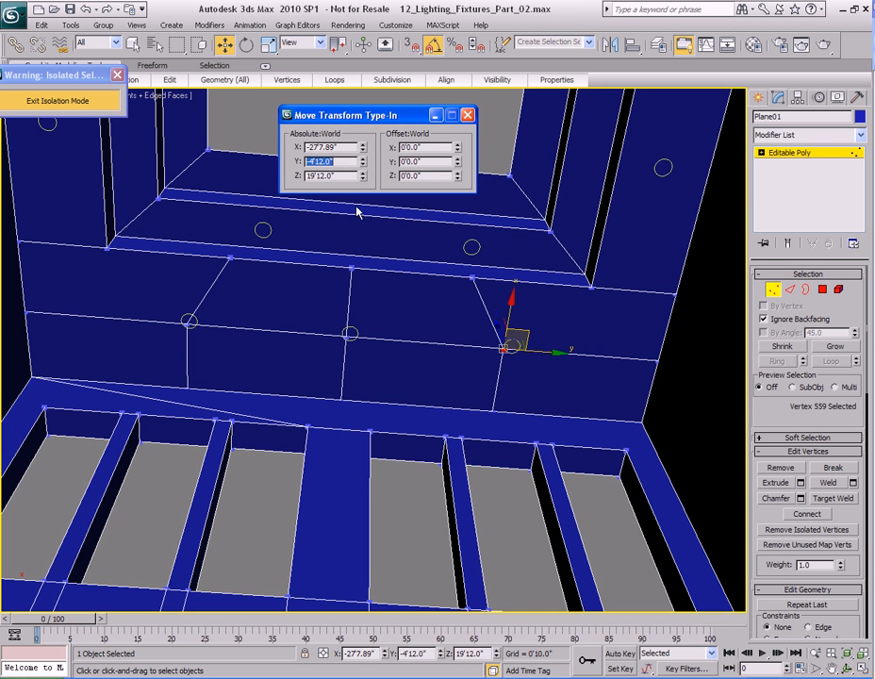
{"action": "left_click", "coordinate": [472, 278]}
{"action": "double_click", "coordinate": [359, 162]}
{"action": "key", "text": "ctrl+v"}
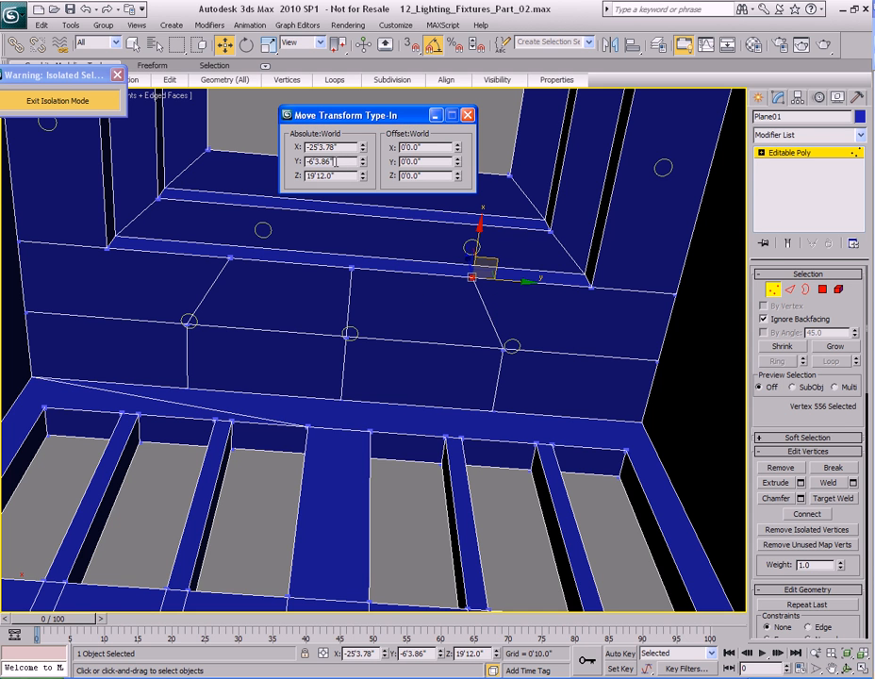
- Align the opposite end cross edge's tray-side vertex with the vertex by its fixture circle, setting its Y position to -15'0.0"
{"action": "left_click", "coordinate": [189, 320]}
{"action": "double_click", "coordinate": [345, 162]}
{"action": "key", "text": "ctrl+c"}
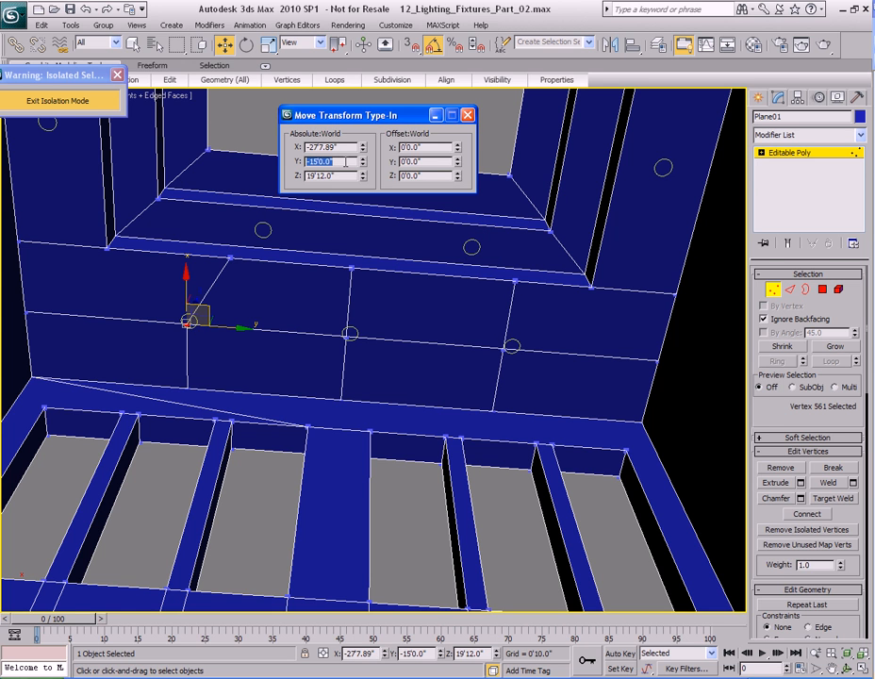
{"action": "left_click", "coordinate": [230, 259]}
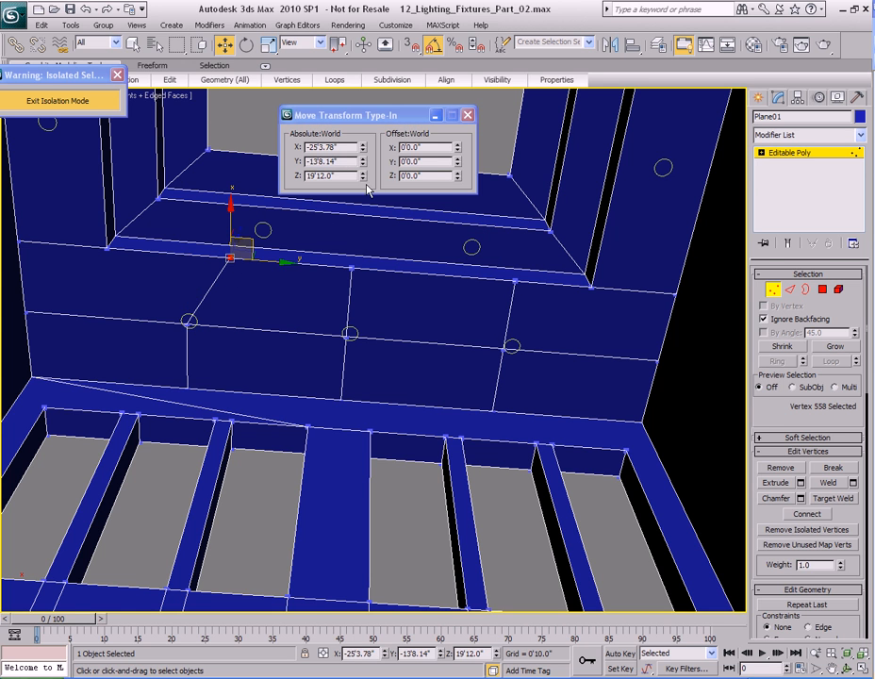
{"action": "double_click", "coordinate": [350, 163]}
{"action": "key", "text": "ctrl+v"}
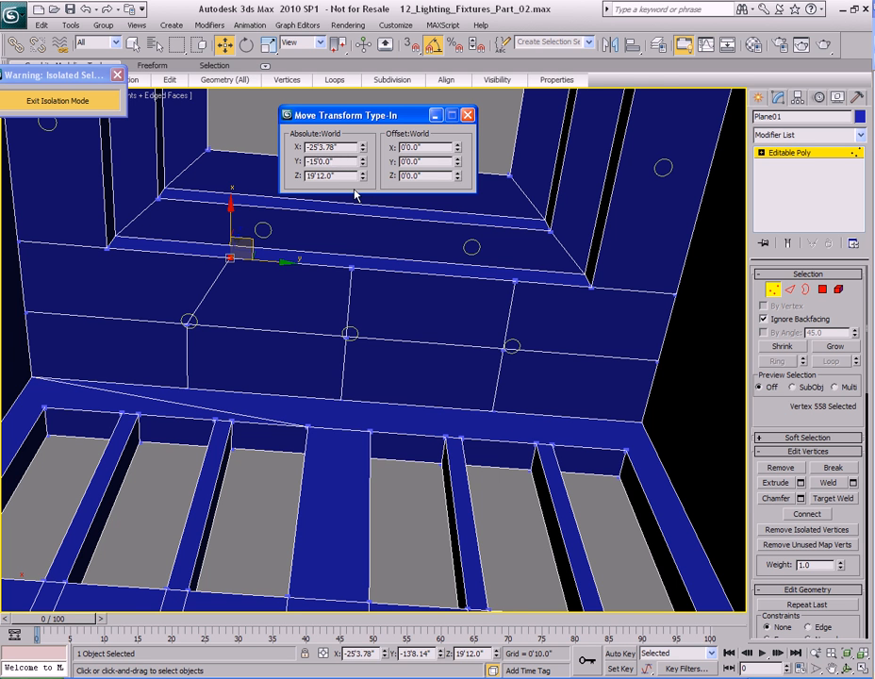
{"action": "key", "text": "Return"}
{"action": "left_click", "coordinate": [469, 115]}
- Examine the ceiling strip's cross edges, the vertices at the fixture circles and the adjacent window wall edge
{"action": "middle_click_drag", "start_coordinate": [369, 343], "coordinate": [465, 382]}
{"action": "key", "text": "q"}
{"action": "middle_click_drag", "start_coordinate": [465, 382], "coordinate": [474, 327]}
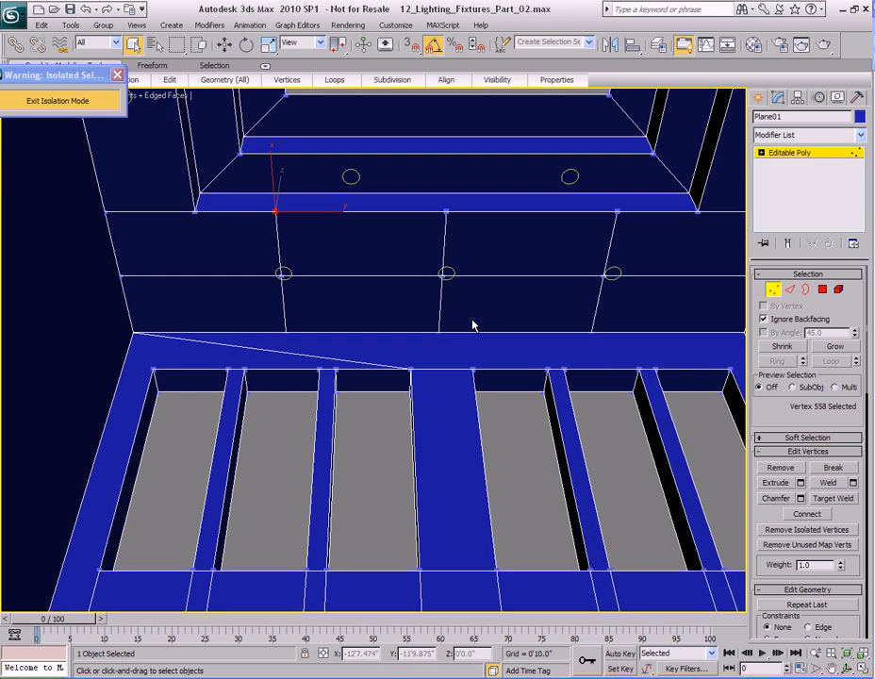
{"action": "middle_click_drag", "start_coordinate": [541, 302], "coordinate": [429, 264]}
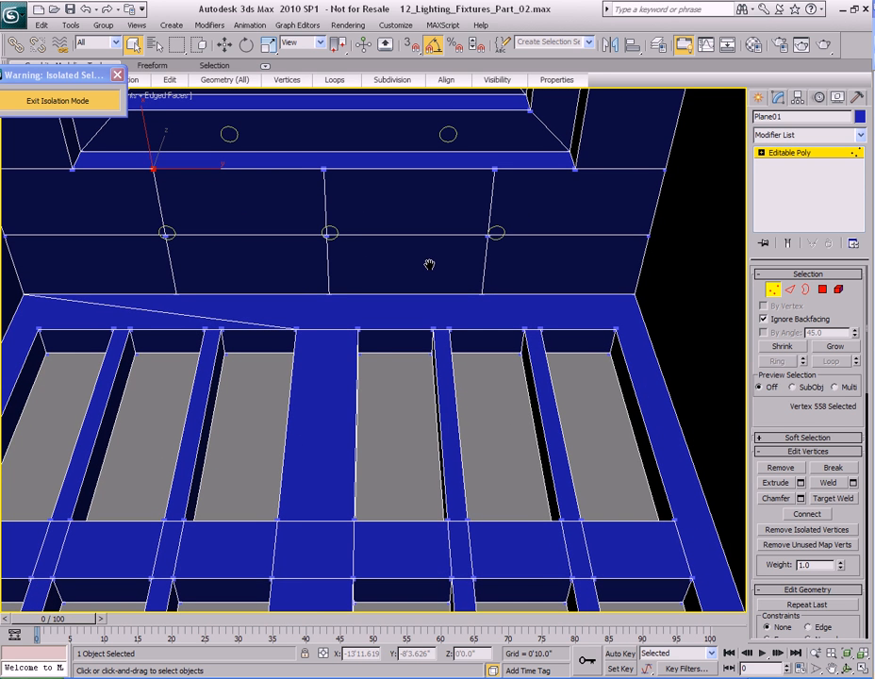
{"action": "scroll", "coordinate": [435, 301], "scroll_direction": "up", "scroll_amount": 4}
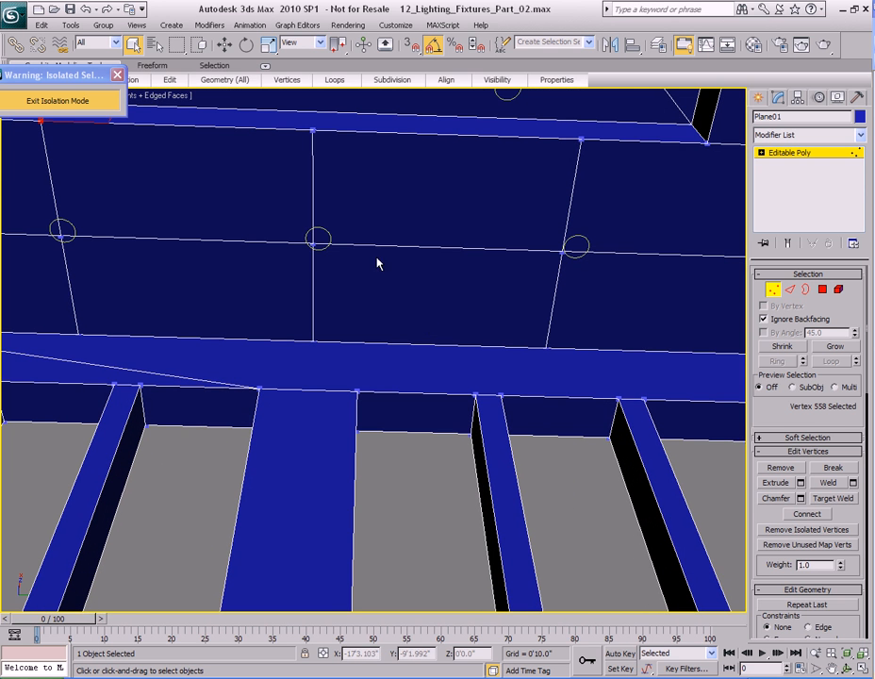
{"action": "scroll", "coordinate": [448, 322], "scroll_direction": "down", "scroll_amount": 4}
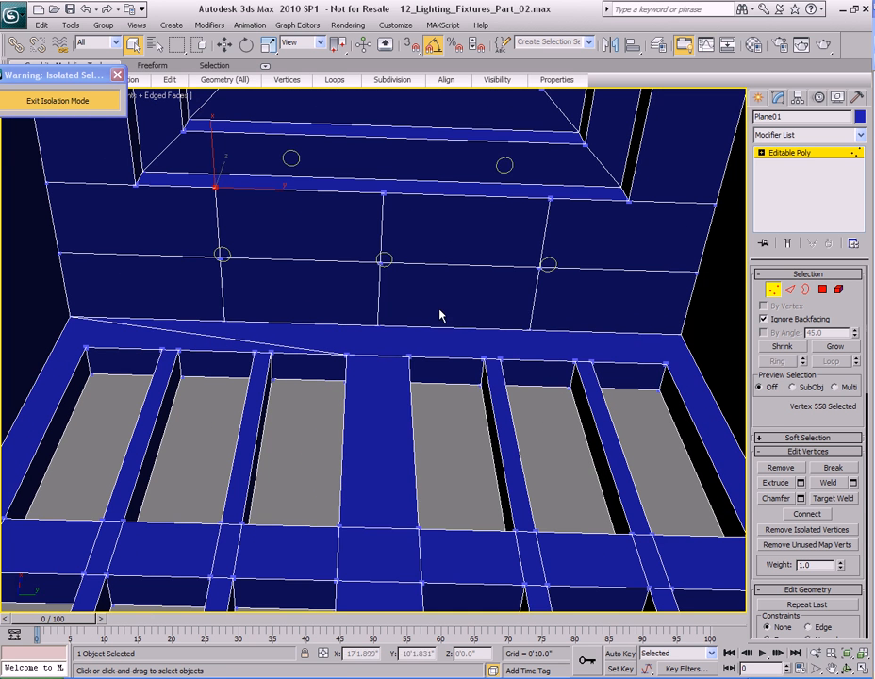
{"action": "middle_click_drag", "start_coordinate": [439, 315], "coordinate": [444, 303]}
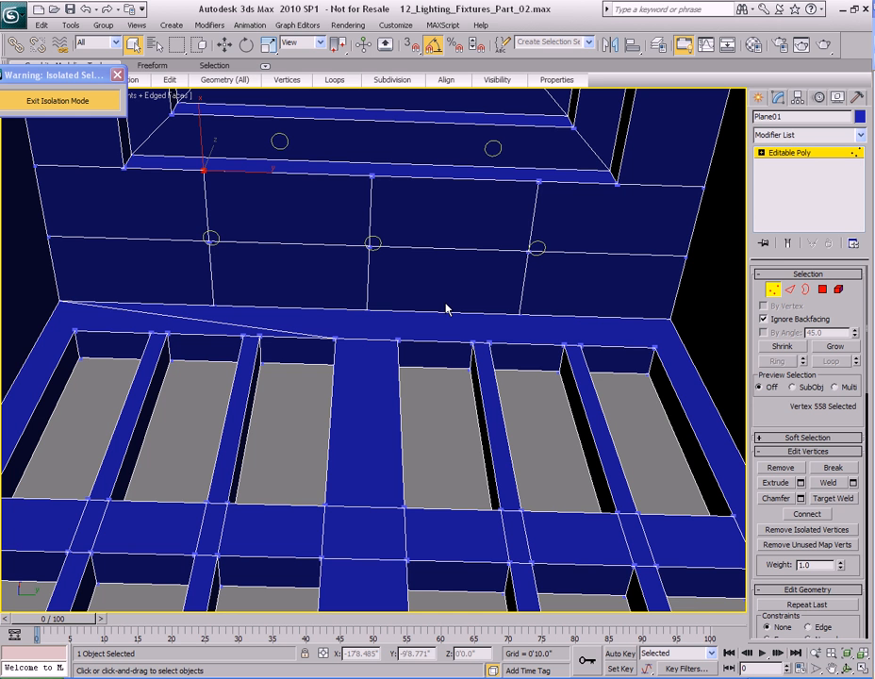
{"action": "middle_click_drag", "start_coordinate": [377, 299], "coordinate": [429, 345]}
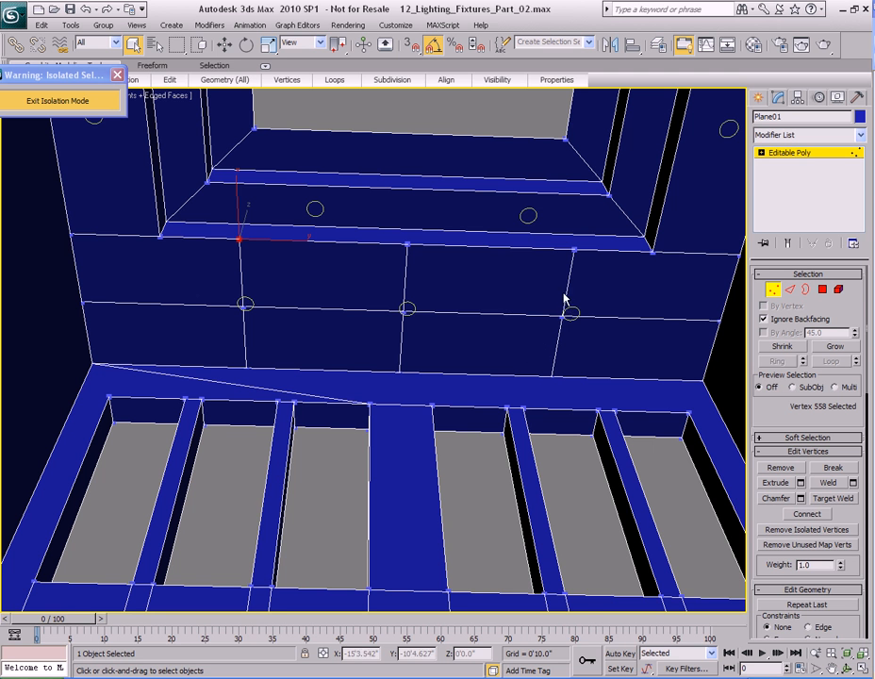
{"action": "scroll", "coordinate": [351, 341], "scroll_direction": "up", "scroll_amount": 6}
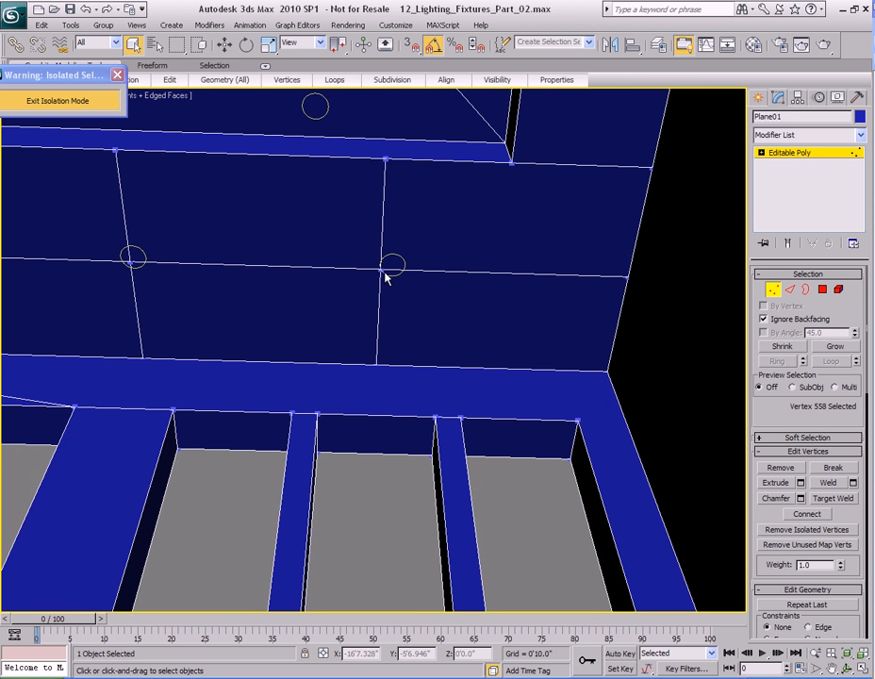
{"action": "middle_click_drag", "start_coordinate": [394, 427], "coordinate": [404, 317]}
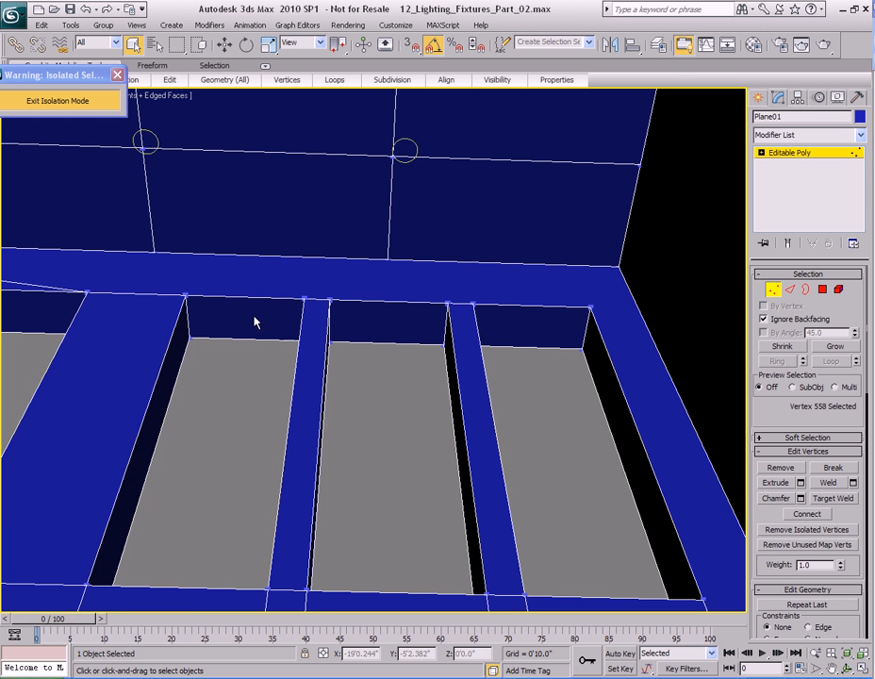
{"action": "middle_click_drag", "start_coordinate": [287, 321], "coordinate": [459, 358]}
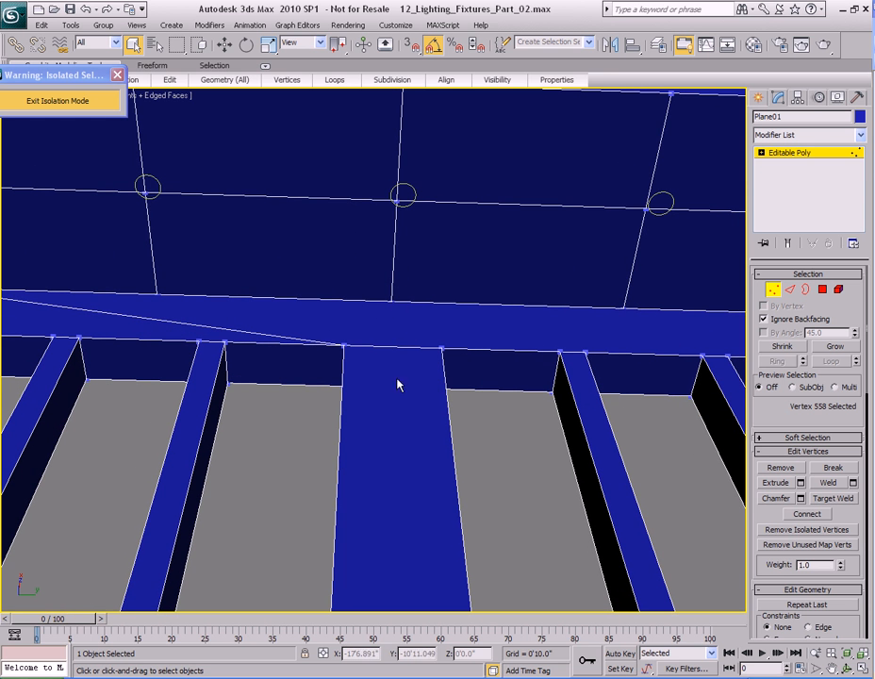
{"action": "middle_click_drag", "start_coordinate": [394, 412], "coordinate": [371, 371]}
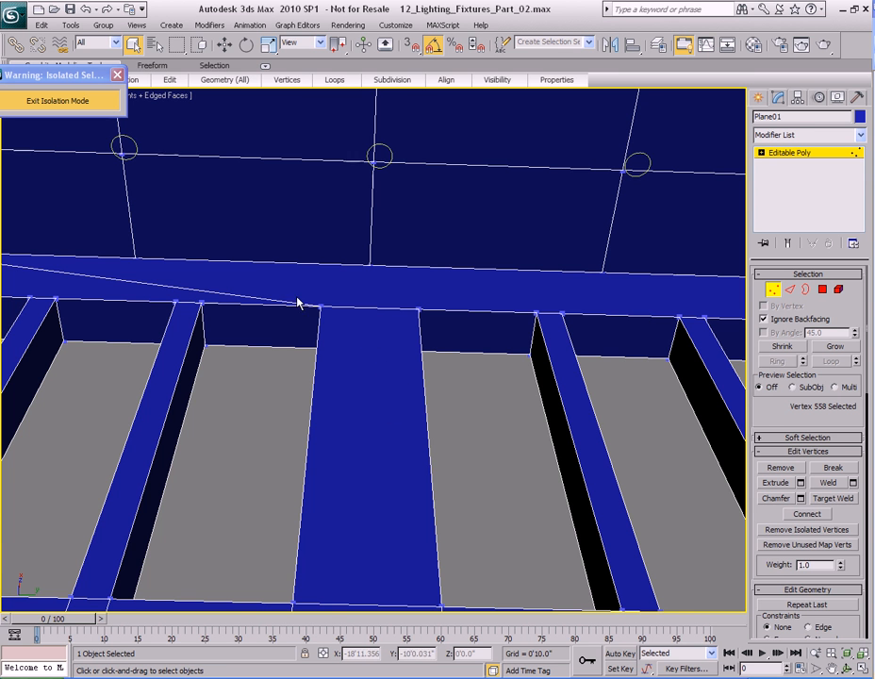
{"action": "scroll", "coordinate": [401, 425], "scroll_direction": "down", "scroll_amount": 3}
{"action": "scroll", "coordinate": [390, 382], "scroll_direction": "up", "scroll_amount": 5}
{"action": "mouse_move", "coordinate": [390, 383]}
{"action": "middle_mouse_down"}
{"action": "mouse_move", "coordinate": [345, 405]}
{"action": "mouse_move", "coordinate": [349, 412]}
{"action": "mouse_move", "coordinate": [375, 388]}
{"action": "mouse_move", "coordinate": [363, 393]}
{"action": "mouse_move", "coordinate": [383, 407]}
{"action": "mouse_move", "coordinate": [383, 364]}
{"action": "mouse_move", "coordinate": [380, 373]}
{"action": "middle_mouse_up"}
- Chamfer the three vertices at the ceiling strip's fixture circles by 0'3.0"
{"action": "left_click", "coordinate": [449, 329]}
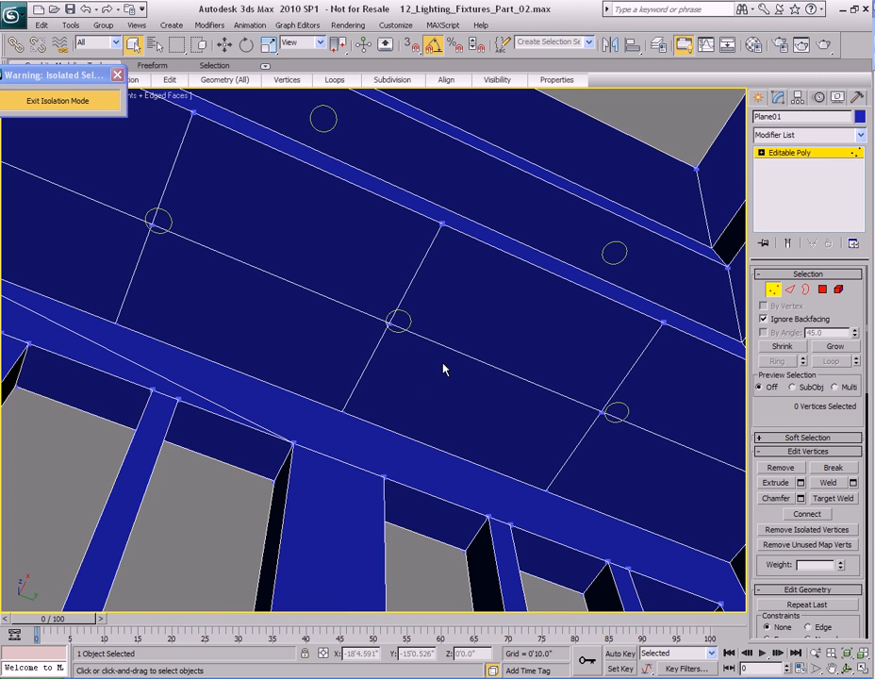
{"action": "middle_click_drag", "start_coordinate": [443, 369], "coordinate": [430, 359]}
{"action": "left_click", "coordinate": [588, 403]}
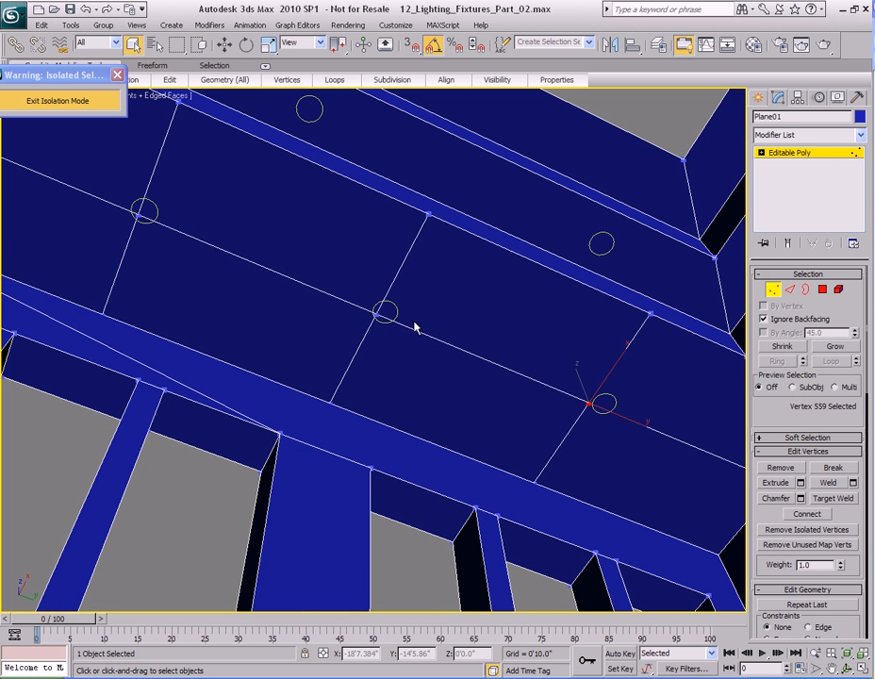
{"action": "left_click", "coordinate": [376, 313], "text": "ctrl"}
{"action": "middle_click_drag", "start_coordinate": [222, 269], "coordinate": [293, 319]}
{"action": "left_click", "coordinate": [280, 304], "text": "ctrl"}
{"action": "middle_click_drag", "start_coordinate": [445, 386], "coordinate": [389, 346], "text": "alt"}
{"action": "right_click", "coordinate": [388, 347]}
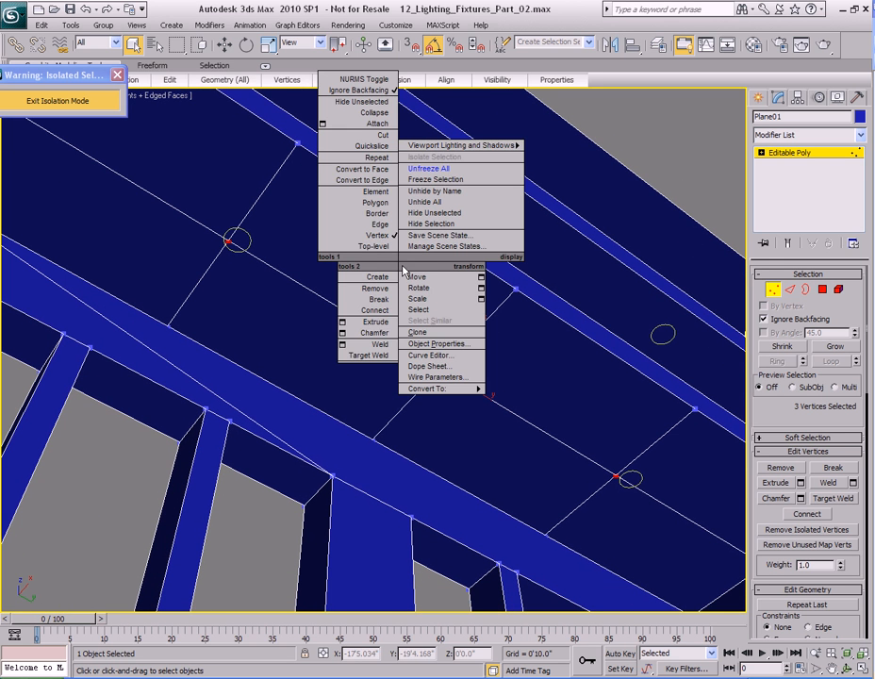
{"action": "left_click", "coordinate": [344, 339]}
{"action": "left_click_drag", "start_coordinate": [396, 307], "coordinate": [483, 260]}
{"action": "scroll", "coordinate": [356, 375], "scroll_direction": "up", "scroll_amount": 6}
{"action": "middle_click_drag", "start_coordinate": [356, 375], "coordinate": [350, 348]}
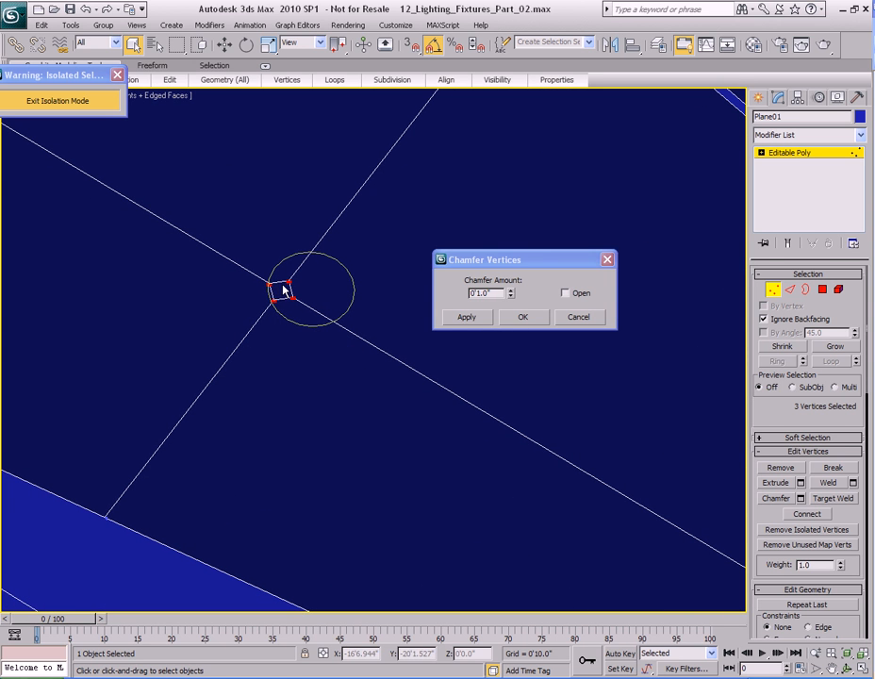
{"action": "left_click", "coordinate": [489, 293]}
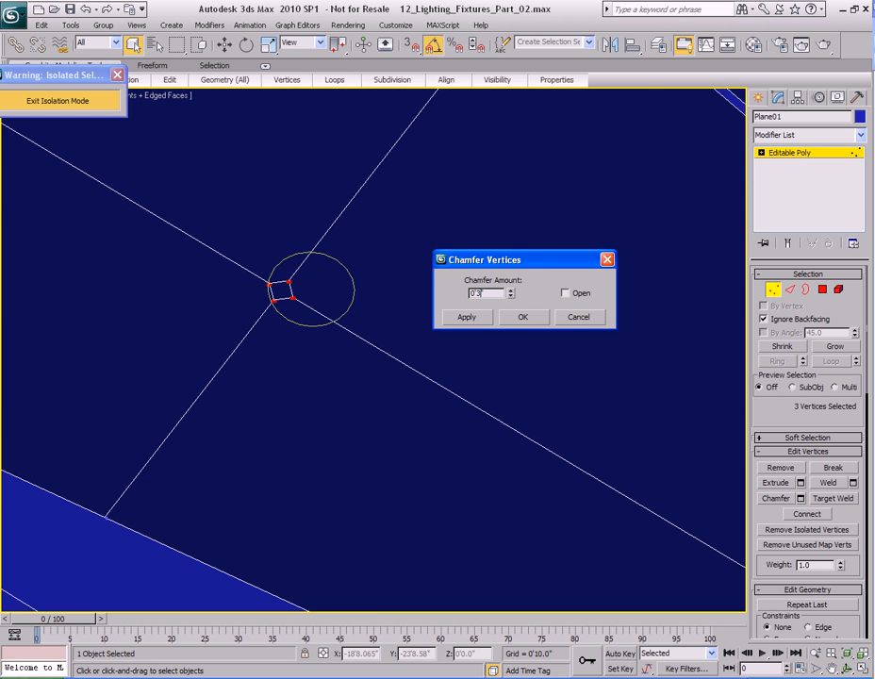
{"action": "type", "text": "0'3"}
{"action": "key", "text": "Return"}
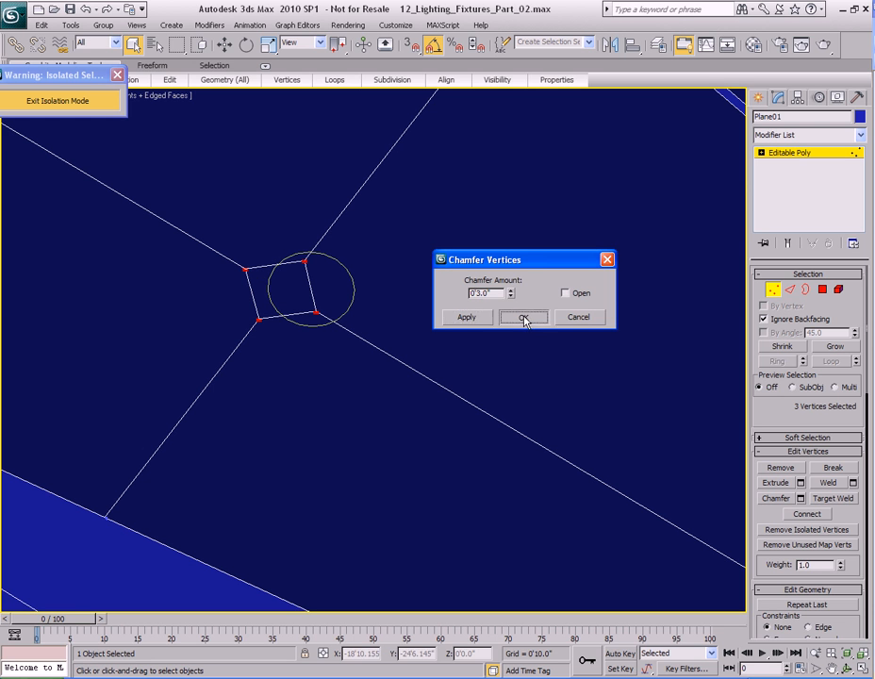
{"action": "left_click", "coordinate": [522, 316]}
- Preview an Edge-type tessellation with tension 0.0 on the three small chamfered polygons at the ceiling strip's fixture circles
{"action": "scroll", "coordinate": [473, 359], "scroll_direction": "down", "scroll_amount": 4}
{"action": "scroll", "coordinate": [491, 435], "scroll_direction": "down", "scroll_amount": 3}
{"action": "key", "text": "4"}
{"action": "middle_click_drag", "start_coordinate": [492, 437], "coordinate": [434, 380]}
{"action": "left_click", "coordinate": [222, 242]}
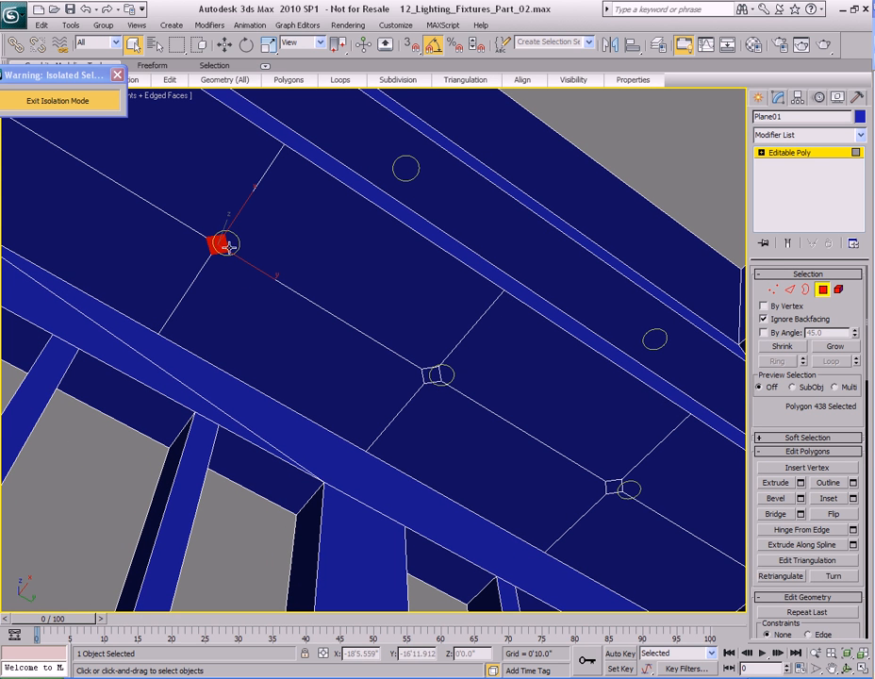
{"action": "left_click", "coordinate": [434, 374], "text": "ctrl"}
{"action": "left_click", "coordinate": [615, 487], "text": "ctrl"}
{"action": "middle_click_drag", "start_coordinate": [621, 488], "coordinate": [492, 416], "text": "alt"}
{"action": "scroll", "coordinate": [468, 434], "scroll_direction": "up", "scroll_amount": 6}
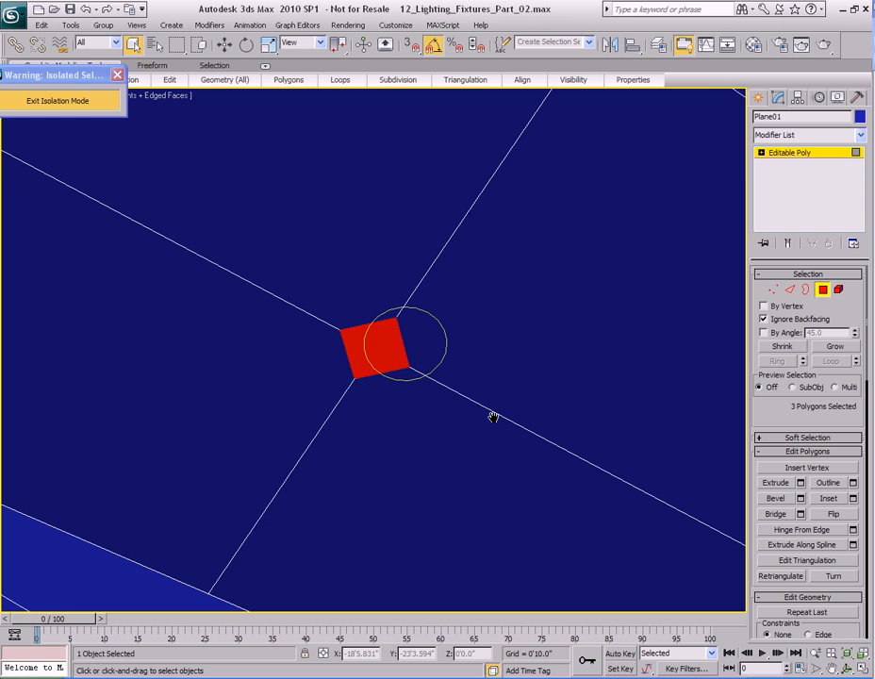
{"action": "middle_click_drag", "start_coordinate": [465, 439], "coordinate": [469, 388]}
{"action": "key", "text": "F2"}
{"action": "scroll", "coordinate": [461, 407], "scroll_direction": "up", "scroll_amount": 4}
{"action": "key", "text": "F2"}
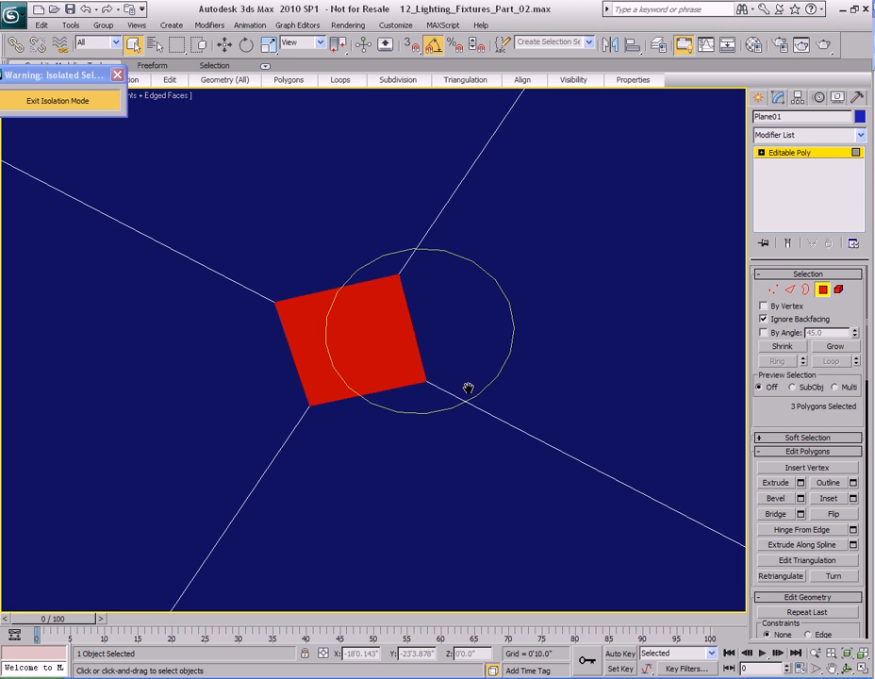
{"action": "mouse_move", "coordinate": [405, 83]}
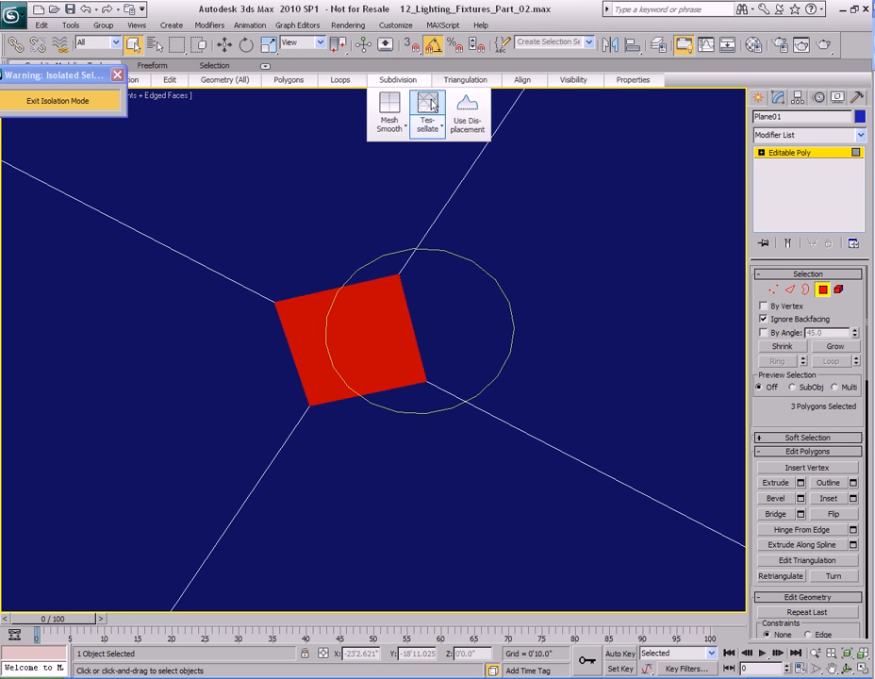
{"action": "left_click", "coordinate": [438, 130]}
{"action": "left_click", "coordinate": [453, 148]}
{"action": "left_click_drag", "start_coordinate": [441, 310], "coordinate": [576, 196]}
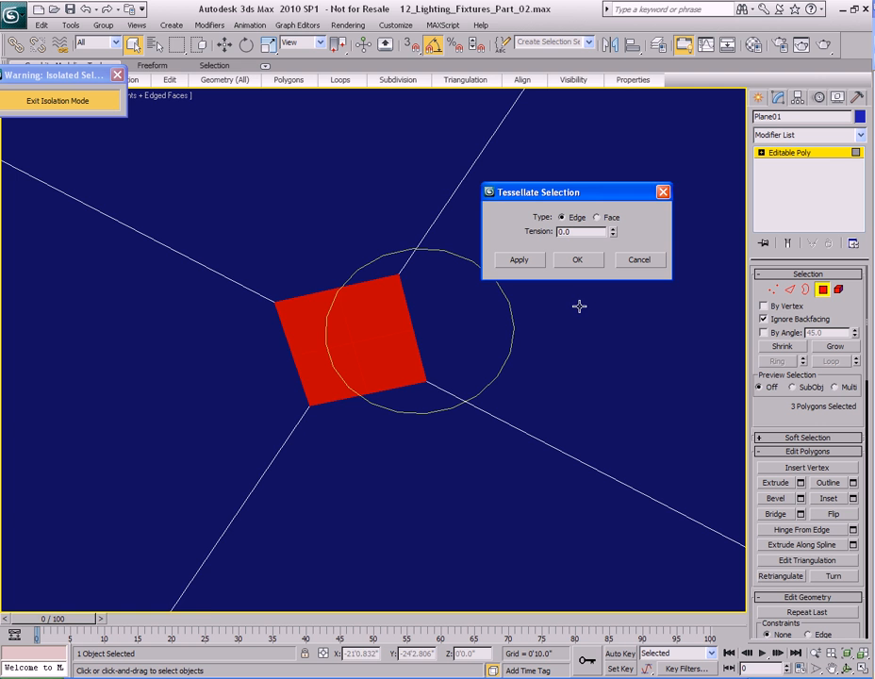
- Switch the selected faces' shading off to examine the tessellation preview's edges on a chamfered polygon
{"action": "mouse_move", "coordinate": [414, 328]}
{"action": "middle_mouse_down"}
{"action": "mouse_move", "coordinate": [445, 312]}
{"action": "mouse_move", "coordinate": [445, 380]}
{"action": "mouse_move", "coordinate": [420, 331]}
{"action": "mouse_move", "coordinate": [420, 345]}
{"action": "middle_mouse_up"}
{"action": "key", "text": "F2"}
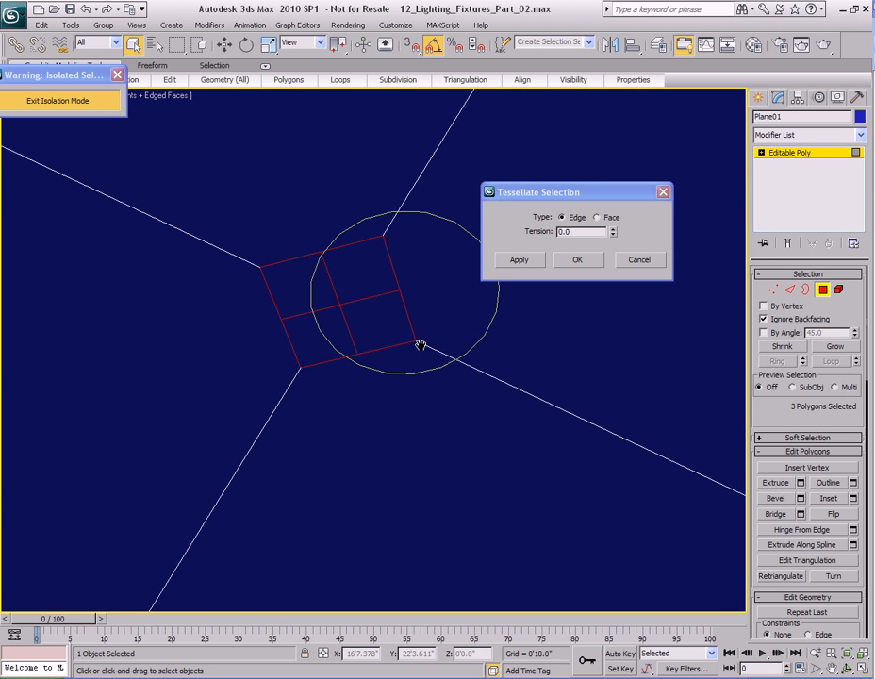
{"action": "middle_click_drag", "start_coordinate": [390, 290], "coordinate": [411, 310]}
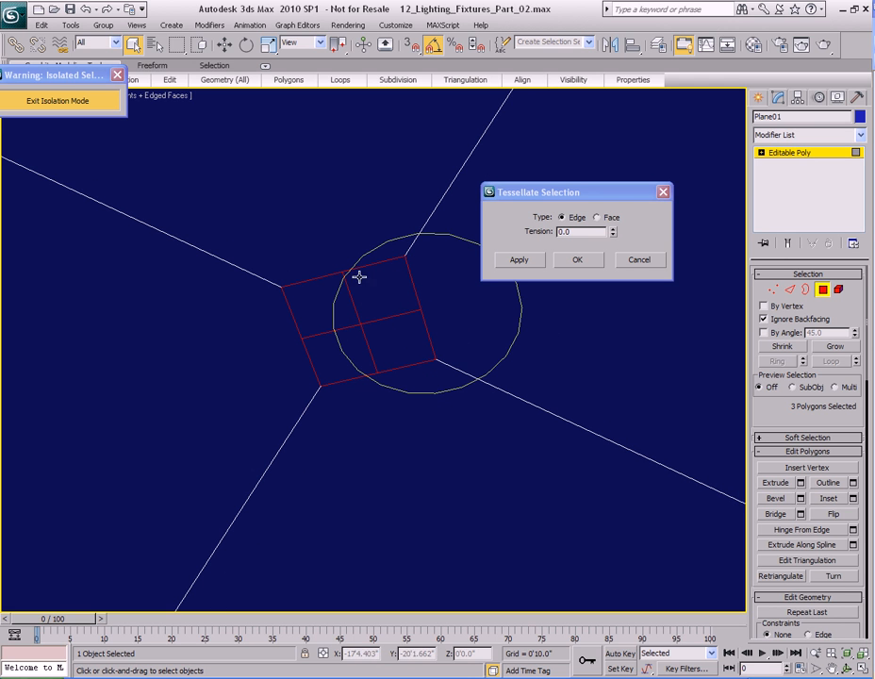
{"action": "key", "text": "F2"}
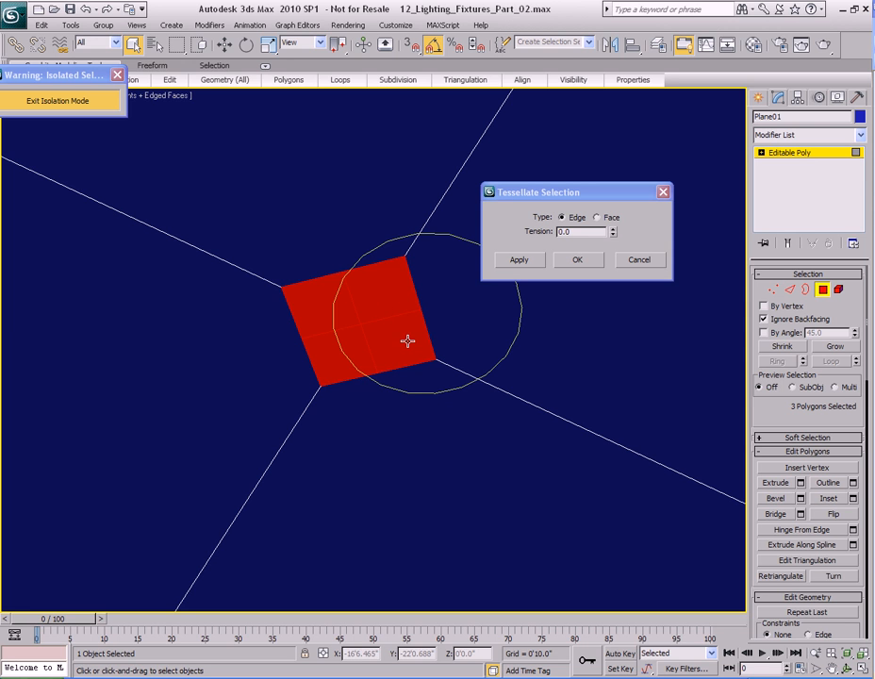
{"action": "key", "text": "F2"}
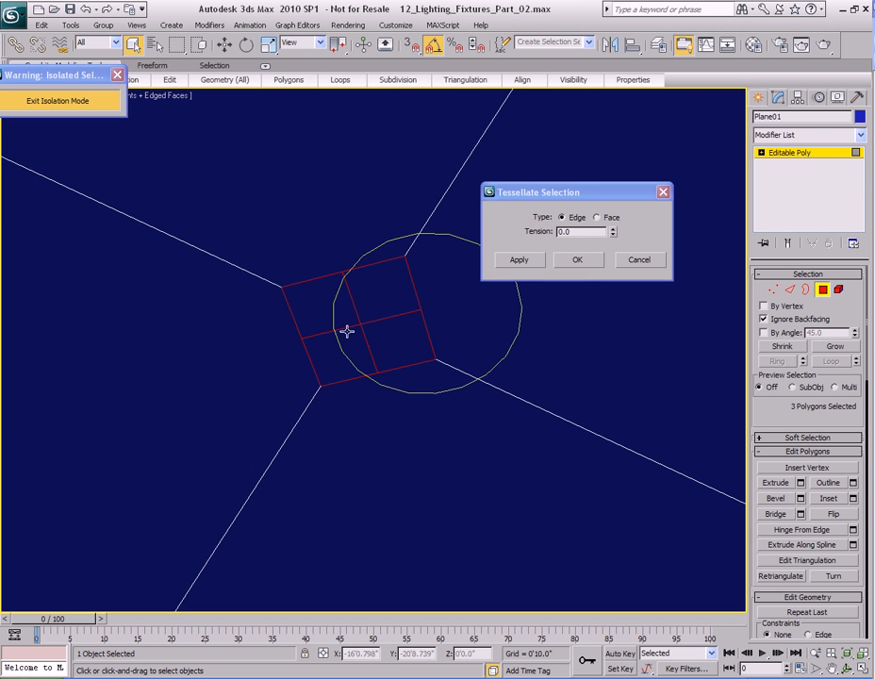
- Tessellate the three chamfered polygons twice with the Edge type and tension 0.0, and turn the selected faces' shading back on
{"action": "left_click_drag", "start_coordinate": [547, 195], "coordinate": [603, 172]}
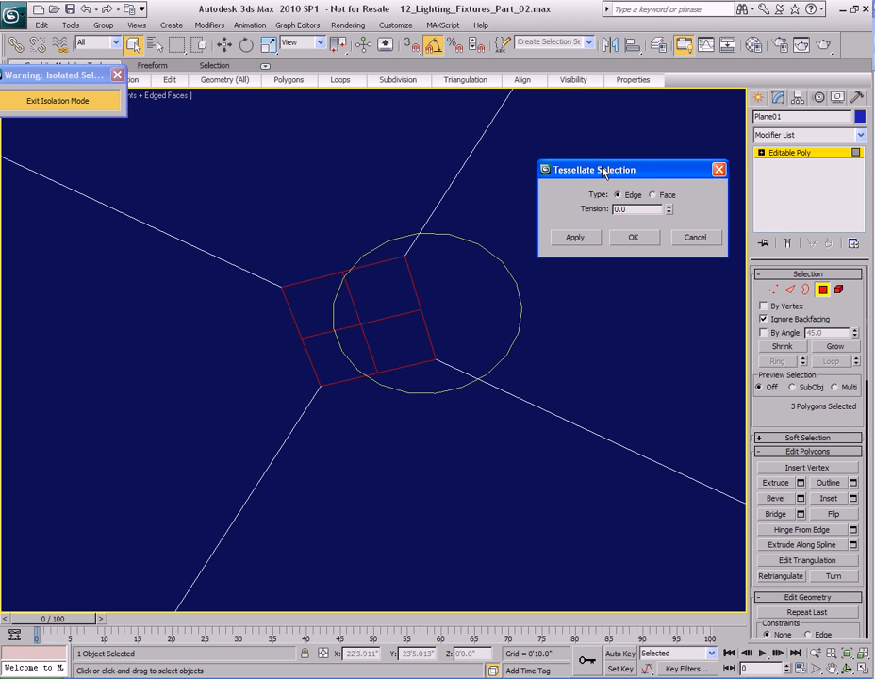
{"action": "left_click", "coordinate": [572, 239]}
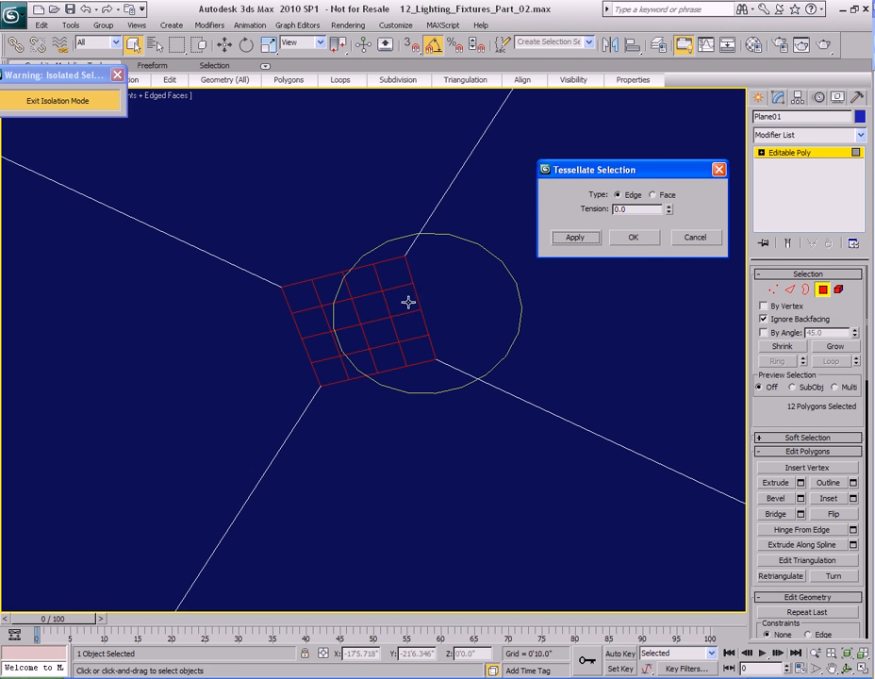
{"action": "left_click", "coordinate": [634, 239]}
{"action": "middle_click_drag", "start_coordinate": [671, 414], "coordinate": [586, 357]}
{"action": "key", "text": "F2"}
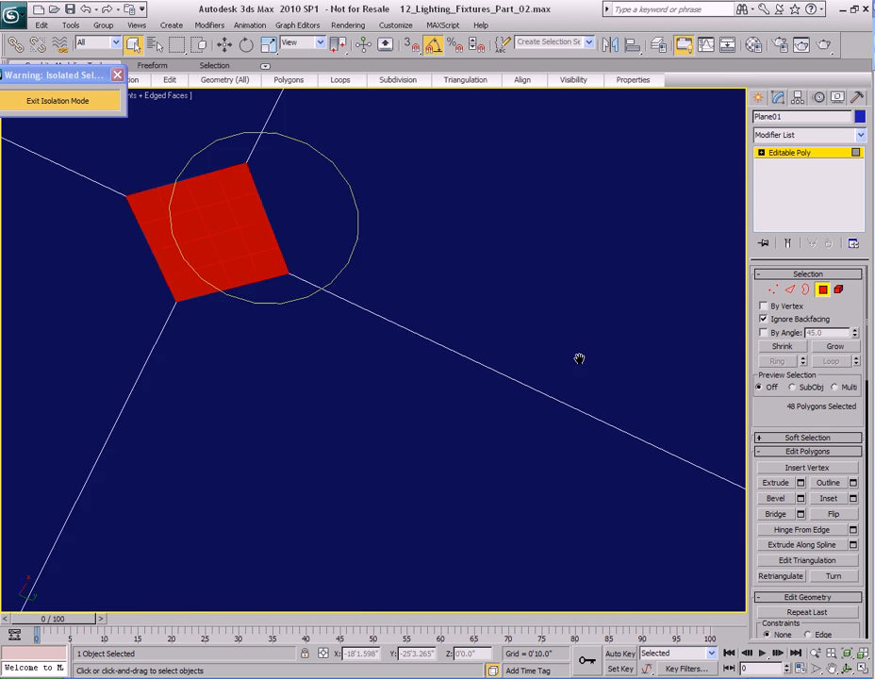
- Delete the tessellated polygons at the strip's three fixture circles and select the vertices around the resulting openings
{"action": "scroll", "coordinate": [556, 349], "scroll_direction": "down", "scroll_amount": 6}
{"action": "middle_click_drag", "start_coordinate": [492, 324], "coordinate": [471, 322]}
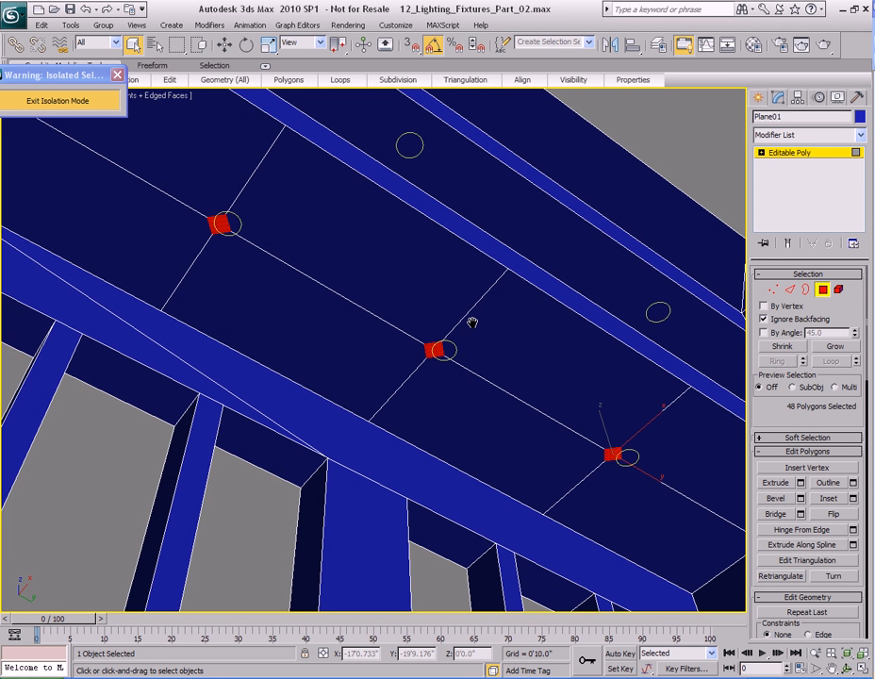
{"action": "key", "text": "ctrl+d"}
{"action": "middle_click_drag", "start_coordinate": [280, 239], "coordinate": [432, 328]}
{"action": "key", "text": "1"}
{"action": "scroll", "coordinate": [449, 347], "scroll_direction": "up", "scroll_amount": 10}
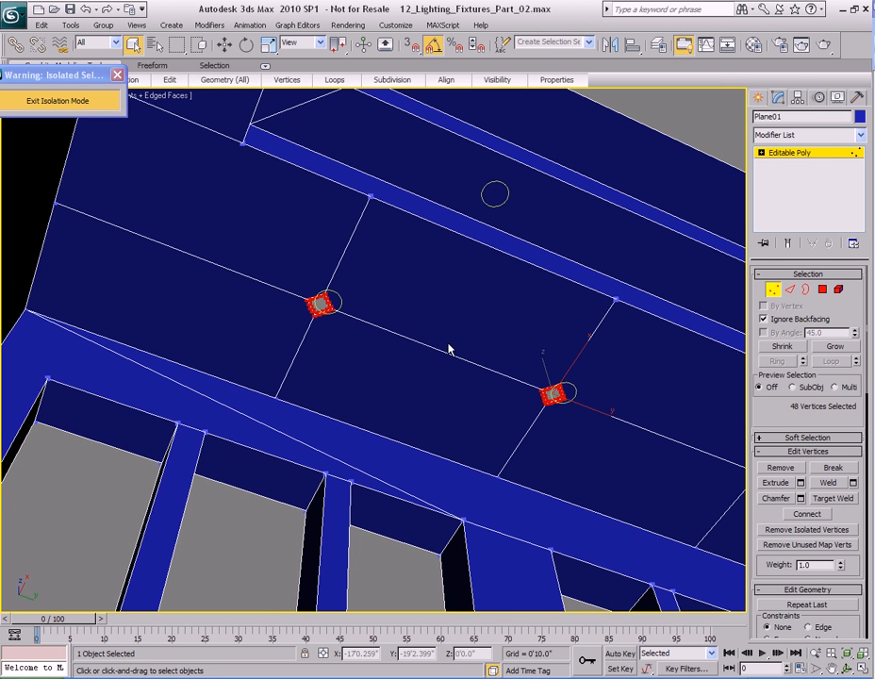
{"action": "middle_click_drag", "start_coordinate": [434, 322], "coordinate": [459, 293]}
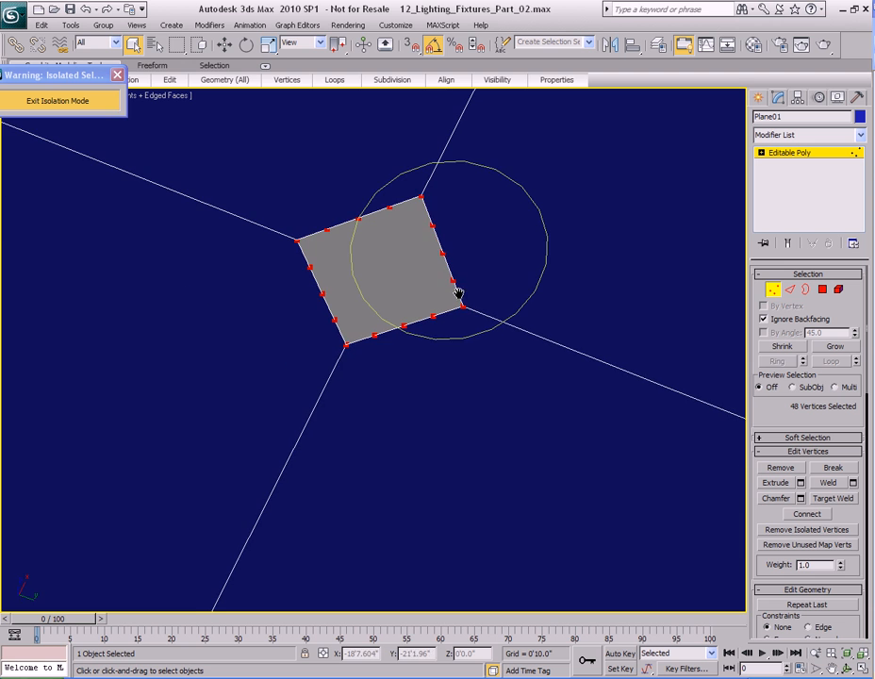
{"action": "middle_click_drag", "start_coordinate": [431, 246], "coordinate": [429, 261]}
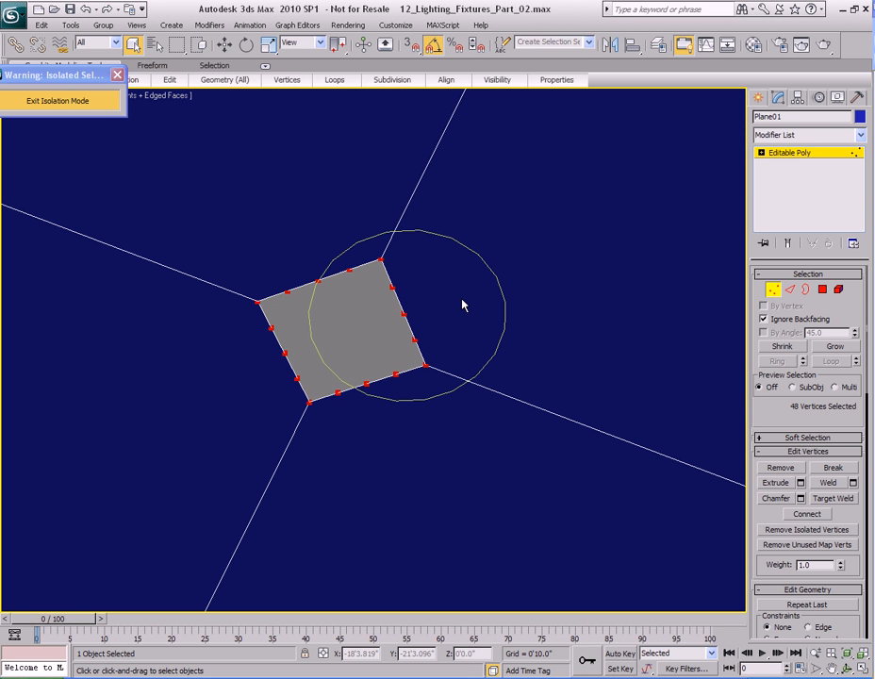
{"action": "left_click_drag", "start_coordinate": [319, 286], "coordinate": [341, 308]}
{"action": "key", "text": "w"}
{"action": "left_click_drag", "start_coordinate": [306, 269], "coordinate": [364, 235]}
{"action": "key", "text": "q"}
{"action": "key", "text": "w"}
{"action": "key", "text": "ctrl+z"}
{"action": "key", "text": "ctrl+z"}
{"action": "key", "text": "ctrl+z"}
- Round the square opening at the strip's first fixture circle by applying a Spherify modifier at 100 percent to its 16 border vertices
{"action": "middle_click_drag", "start_coordinate": [469, 332], "coordinate": [423, 326]}
{"action": "key", "text": "q"}
{"action": "left_click", "coordinate": [326, 332]}
{"action": "scroll", "coordinate": [425, 326], "scroll_direction": "down", "scroll_amount": 5}
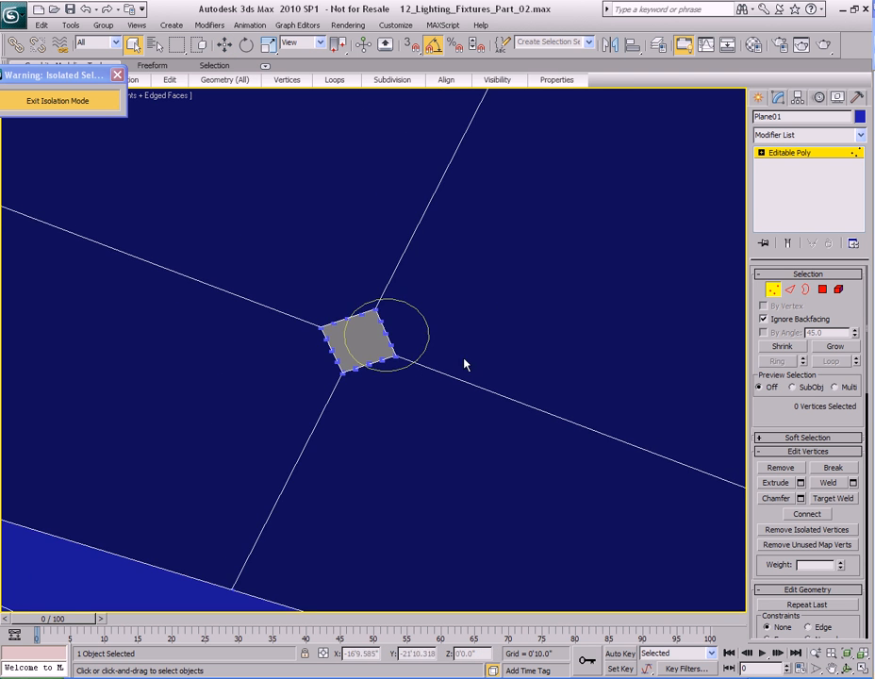
{"action": "scroll", "coordinate": [472, 352], "scroll_direction": "down", "scroll_amount": 7}
{"action": "scroll", "coordinate": [491, 366], "scroll_direction": "up", "scroll_amount": 5}
{"action": "middle_click_drag", "start_coordinate": [491, 366], "coordinate": [445, 337]}
{"action": "middle_click_drag", "start_coordinate": [352, 282], "coordinate": [401, 307]}
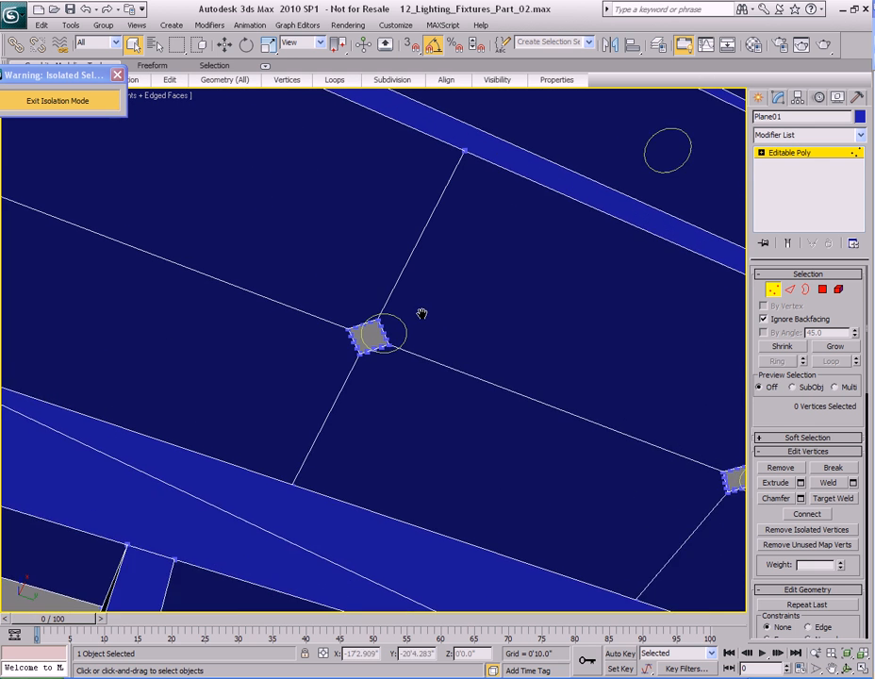
{"action": "scroll", "coordinate": [464, 341], "scroll_direction": "up", "scroll_amount": 4}
{"action": "left_click_drag", "start_coordinate": [293, 241], "coordinate": [408, 364]}
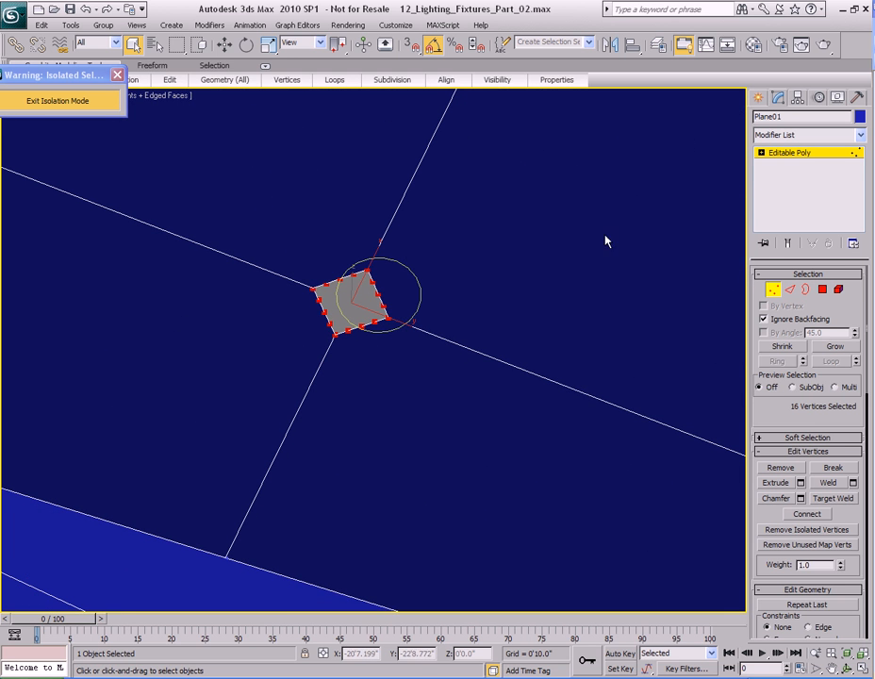
{"action": "left_click", "coordinate": [209, 25]}
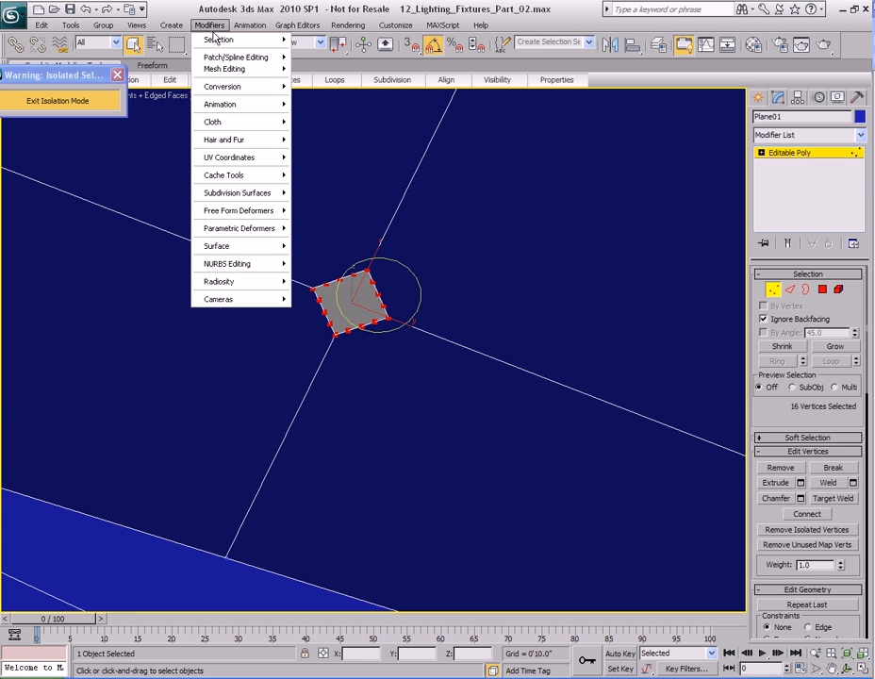
{"action": "mouse_move", "coordinate": [272, 236]}
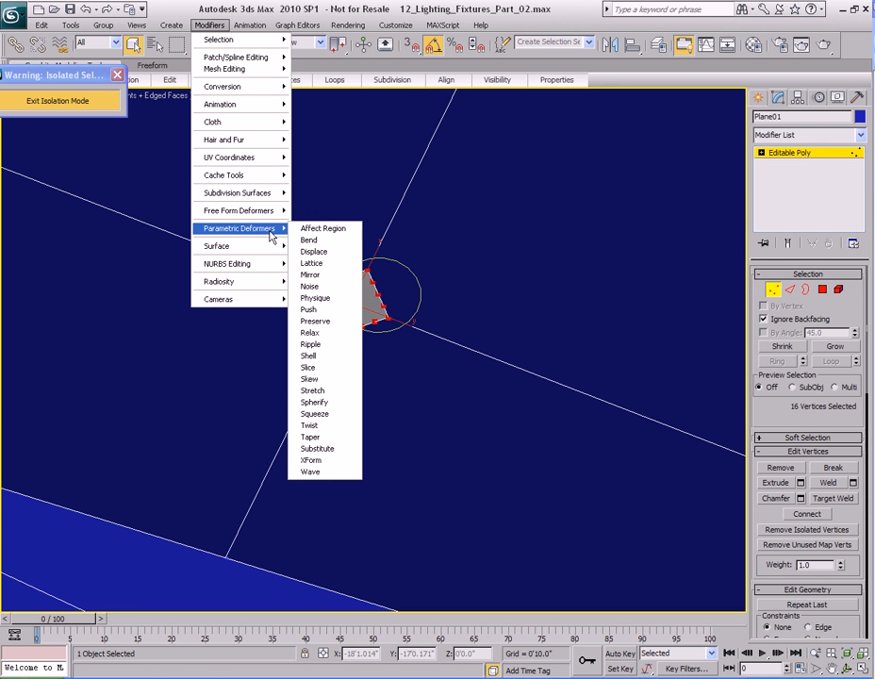
{"action": "left_click", "coordinate": [317, 402]}
{"action": "middle_click_drag", "start_coordinate": [371, 287], "coordinate": [385, 315], "text": "alt"}
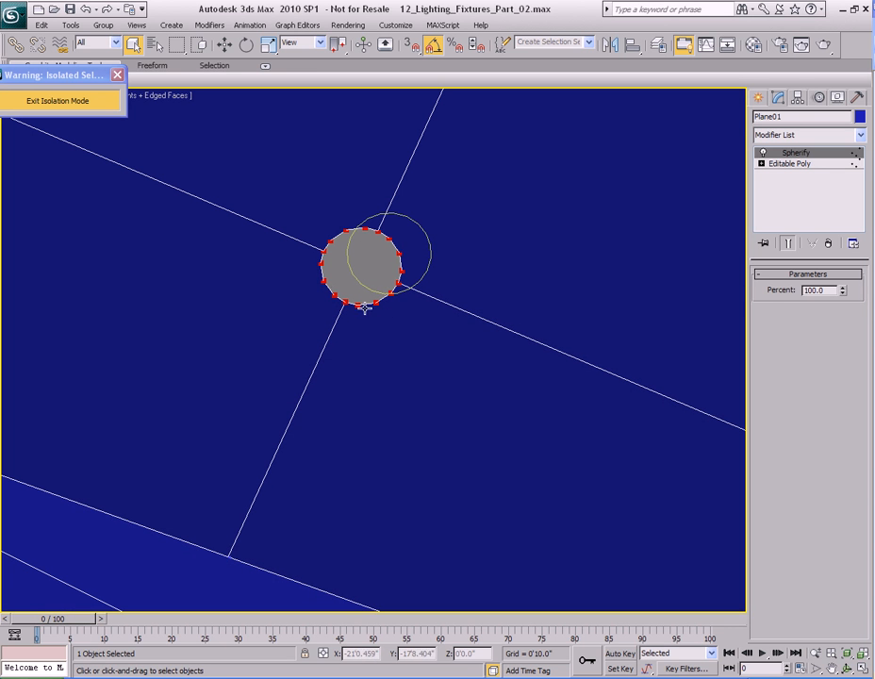
{"action": "middle_click_drag", "start_coordinate": [335, 292], "coordinate": [403, 296], "text": "alt"}
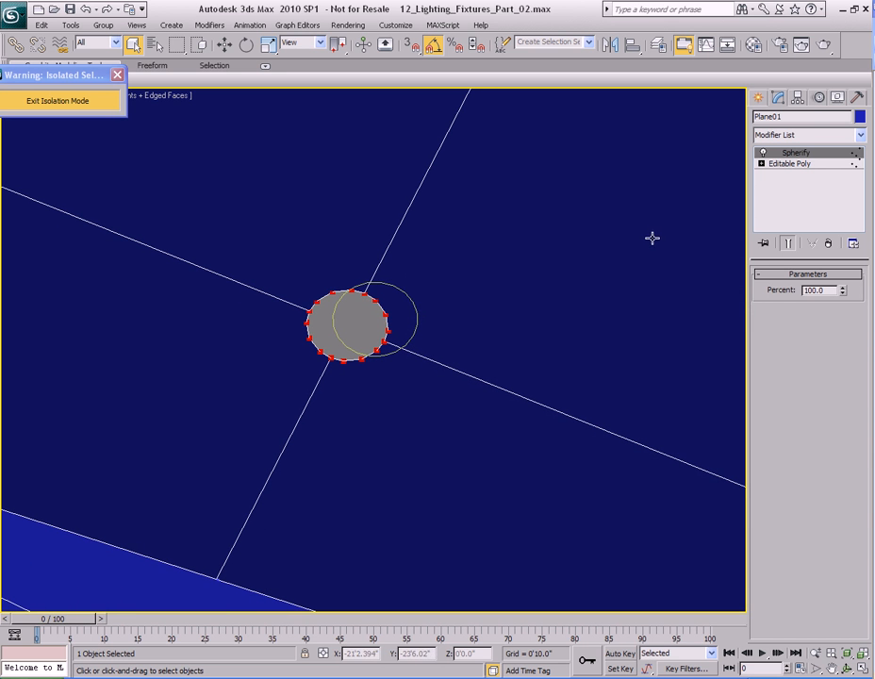
- Collapse the Spherify modifier and the rest of the modifier stack into the Editable Poly
{"action": "mouse_move", "coordinate": [543, 328]}
{"action": "middle_mouse_down"}
{"action": "mouse_move", "coordinate": [546, 321]}
{"action": "mouse_move", "coordinate": [536, 324]}
{"action": "middle_mouse_up"}
{"action": "scroll", "coordinate": [590, 320], "scroll_direction": "down", "scroll_amount": 6}
{"action": "scroll", "coordinate": [590, 320], "scroll_direction": "up", "scroll_amount": 6}
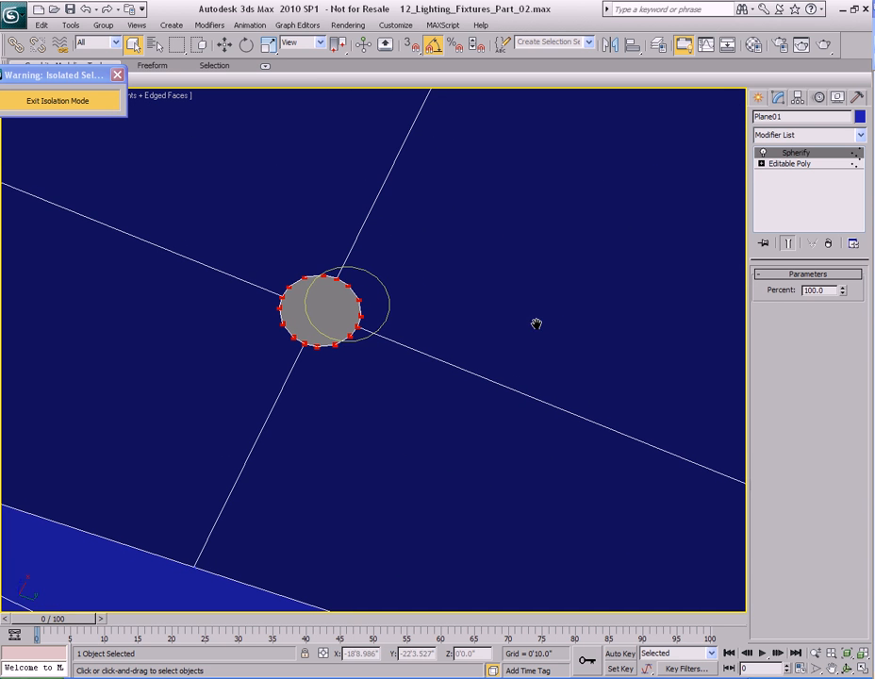
{"action": "right_click", "coordinate": [800, 191]}
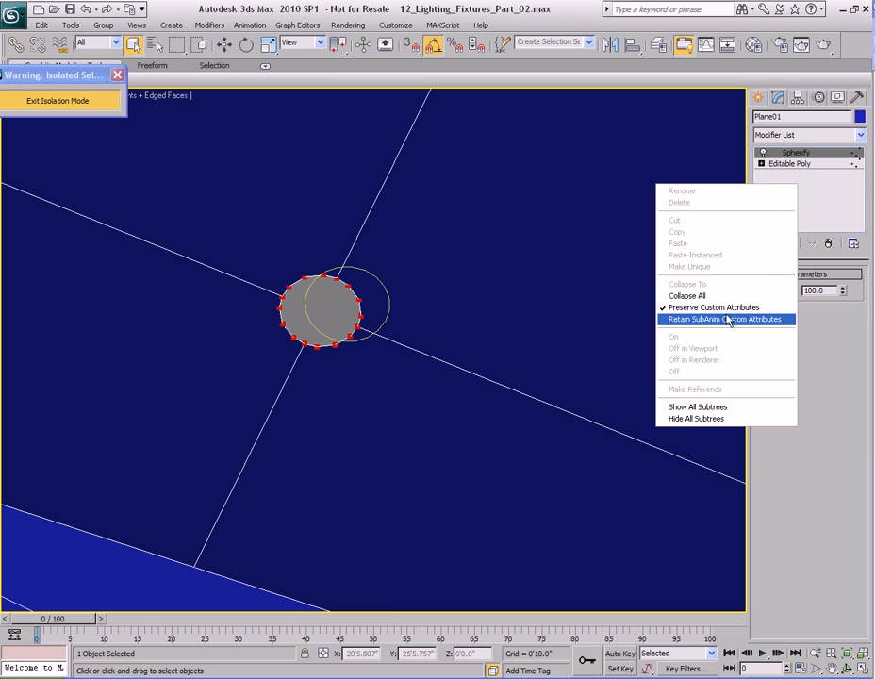
{"action": "left_click", "coordinate": [687, 296]}
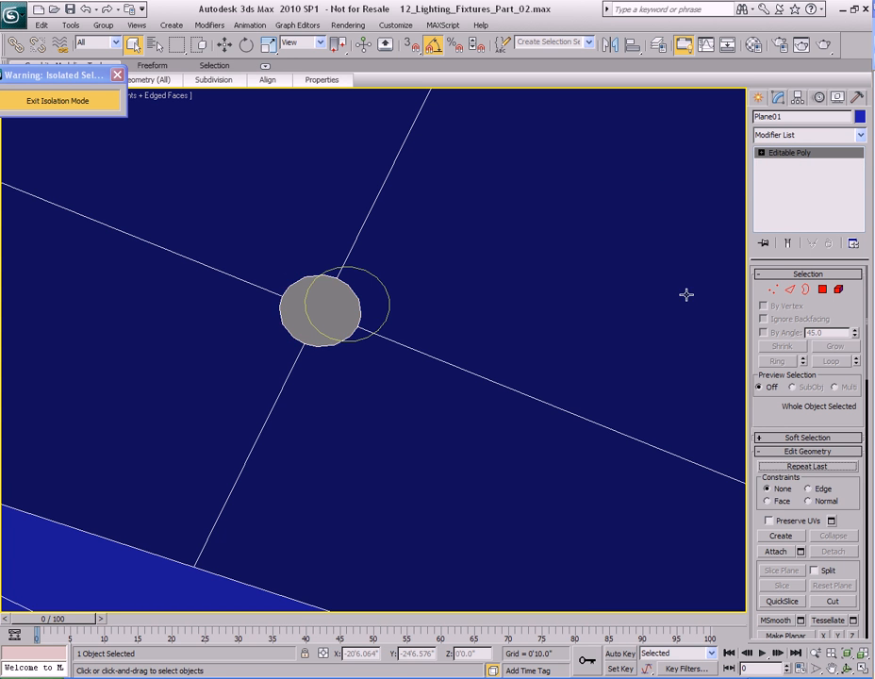
- Try to round the strip's two remaining square openings together by applying one Spherify modifier to their border vertices
{"action": "middle_click_drag", "start_coordinate": [712, 422], "coordinate": [511, 332]}
{"action": "scroll", "coordinate": [512, 331], "scroll_direction": "down", "scroll_amount": 3}
{"action": "key", "text": "1"}
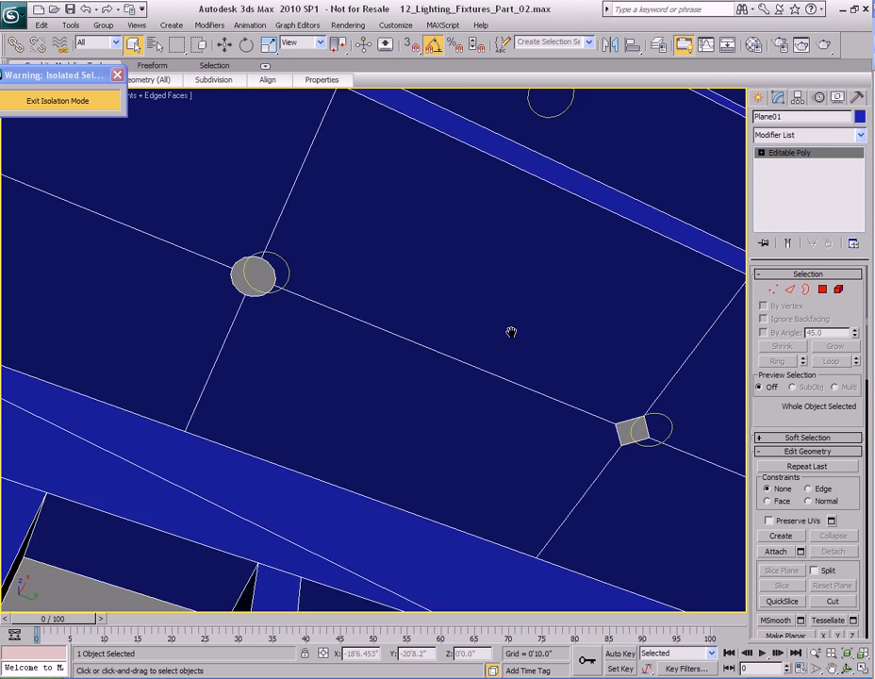
{"action": "middle_click_drag", "start_coordinate": [669, 415], "coordinate": [580, 359]}
{"action": "middle_click_drag", "start_coordinate": [605, 406], "coordinate": [355, 283]}
{"action": "left_click_drag", "start_coordinate": [205, 223], "coordinate": [325, 300]}
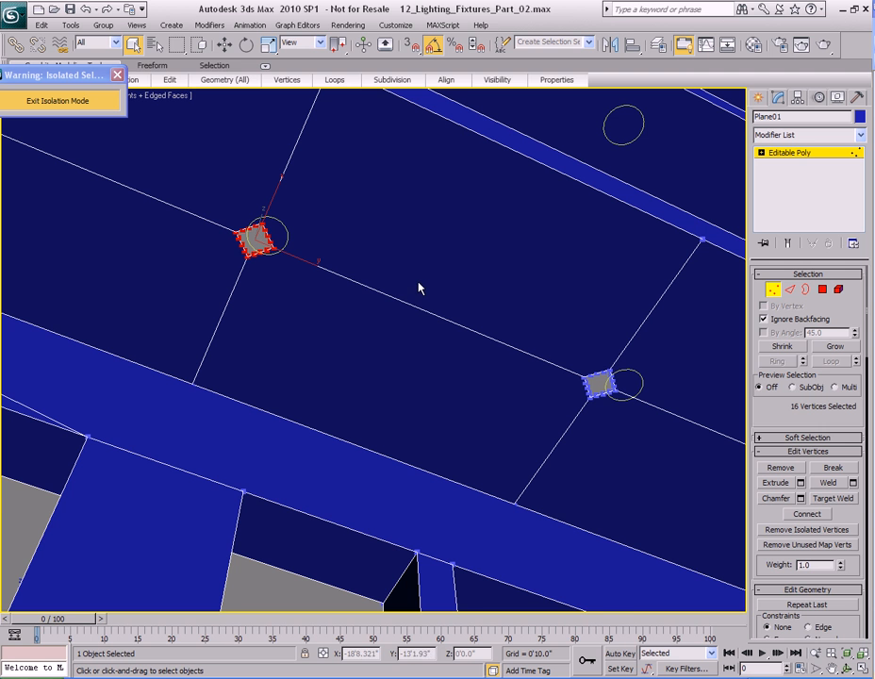
{"action": "left_click", "coordinate": [598, 384]}
{"action": "middle_click_drag", "start_coordinate": [660, 439], "coordinate": [547, 365]}
{"action": "scroll", "coordinate": [580, 377], "scroll_direction": "down", "scroll_amount": 3}
{"action": "middle_click_drag", "start_coordinate": [262, 295], "coordinate": [345, 325]}
{"action": "left_click_drag", "start_coordinate": [241, 240], "coordinate": [315, 302]}
{"action": "left_click_drag", "start_coordinate": [450, 316], "coordinate": [564, 427], "text": "ctrl"}
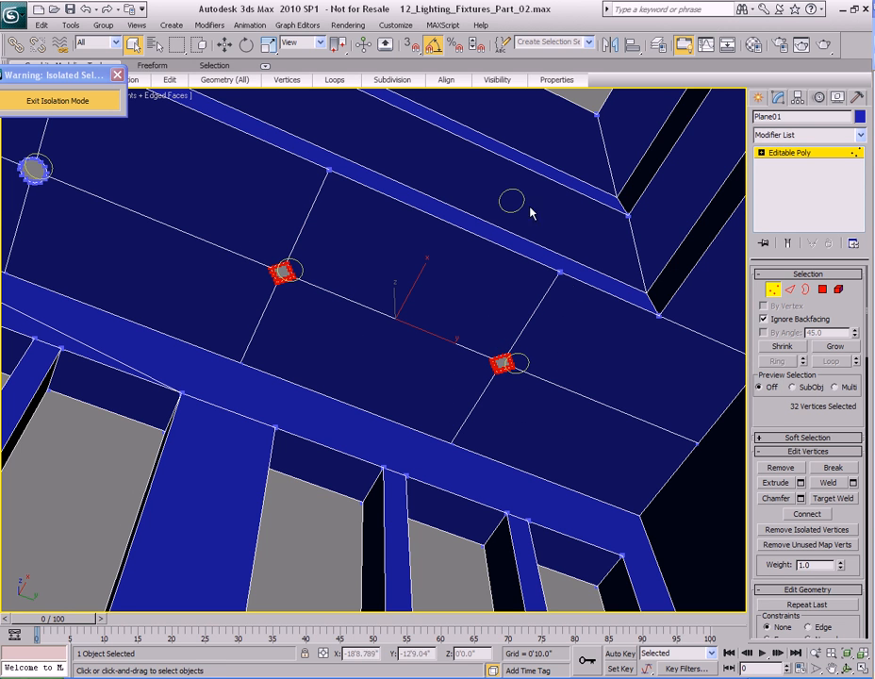
{"action": "left_click", "coordinate": [210, 24]}
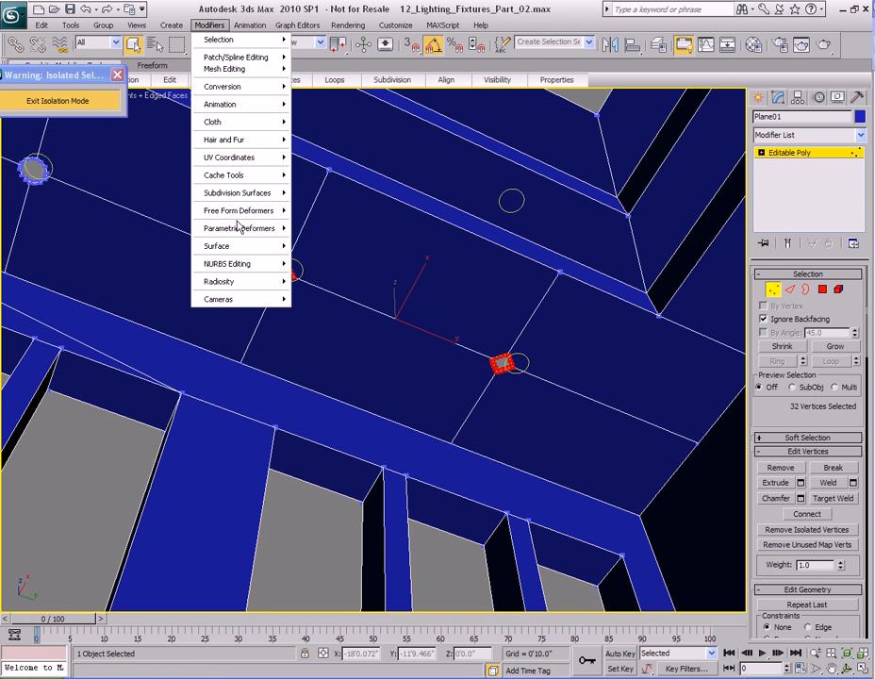
{"action": "mouse_move", "coordinate": [239, 224]}
{"action": "left_click", "coordinate": [316, 412]}
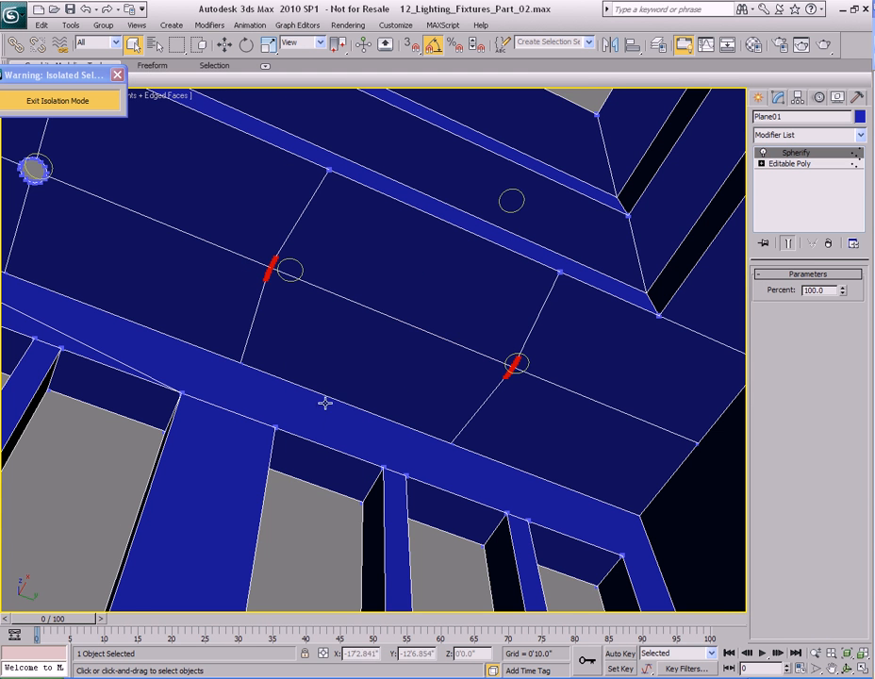
- Undo the Spherify modifier on the two openings and clear the vertex selection
{"action": "scroll", "coordinate": [406, 368], "scroll_direction": "down", "scroll_amount": 3}
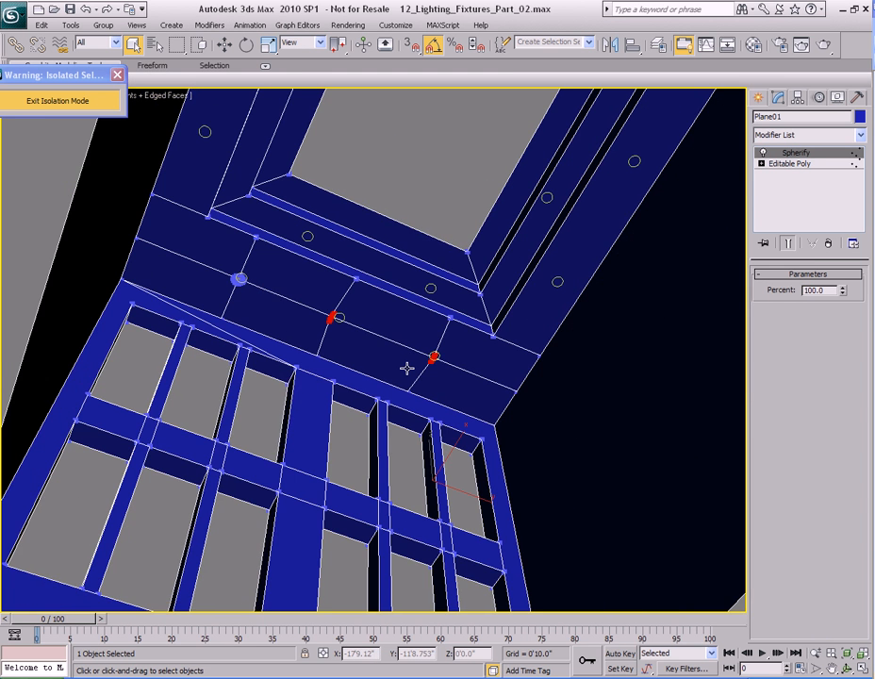
{"action": "scroll", "coordinate": [407, 368], "scroll_direction": "up", "scroll_amount": 2}
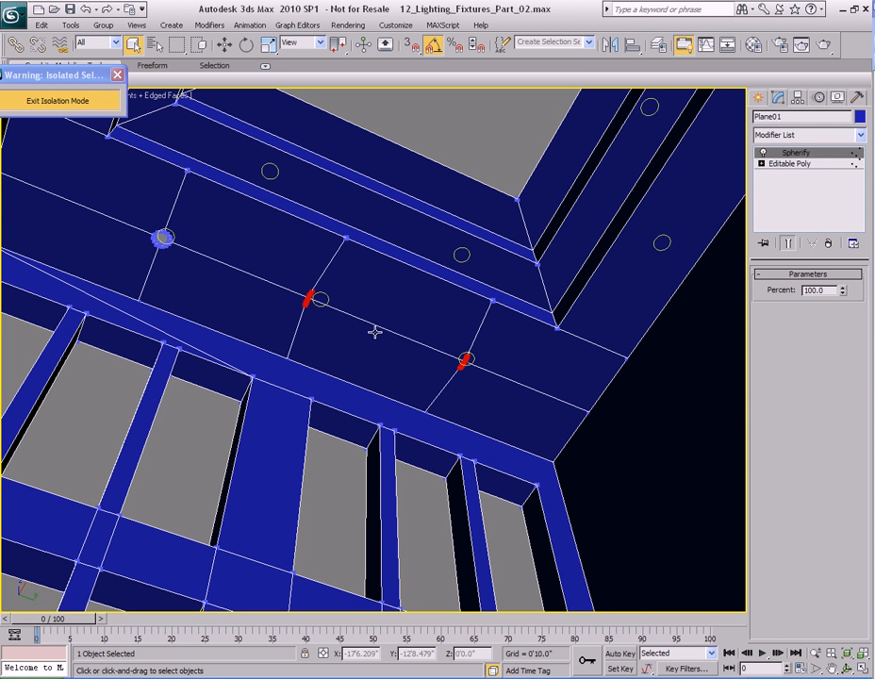
{"action": "key", "text": "ctrl+z"}
{"action": "scroll", "coordinate": [390, 355], "scroll_direction": "up", "scroll_amount": 2}
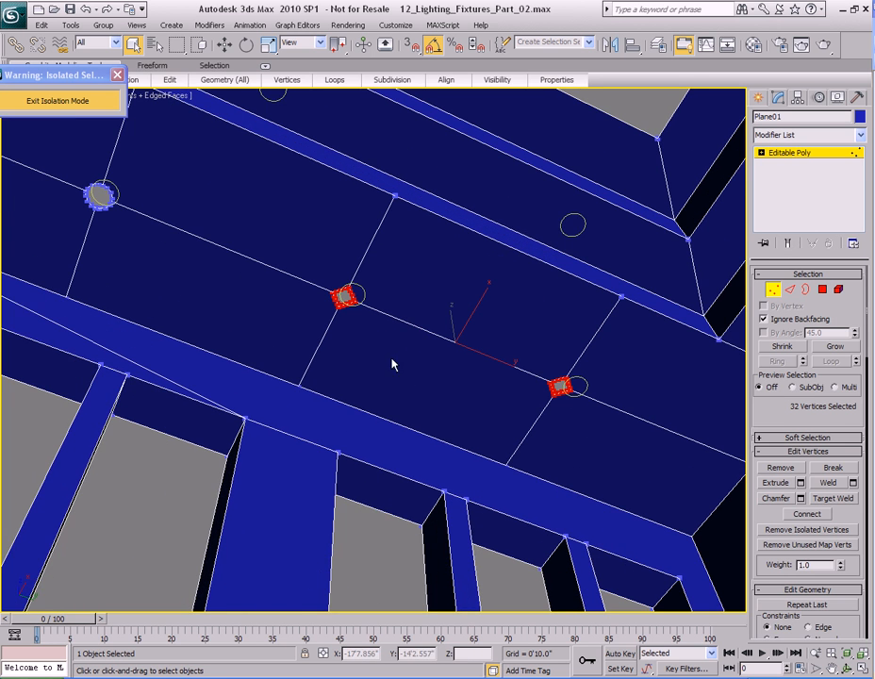
{"action": "middle_click_drag", "start_coordinate": [390, 355], "coordinate": [407, 359]}
{"action": "middle_click_drag", "start_coordinate": [500, 281], "coordinate": [466, 330]}
{"action": "left_click", "coordinate": [557, 141]}
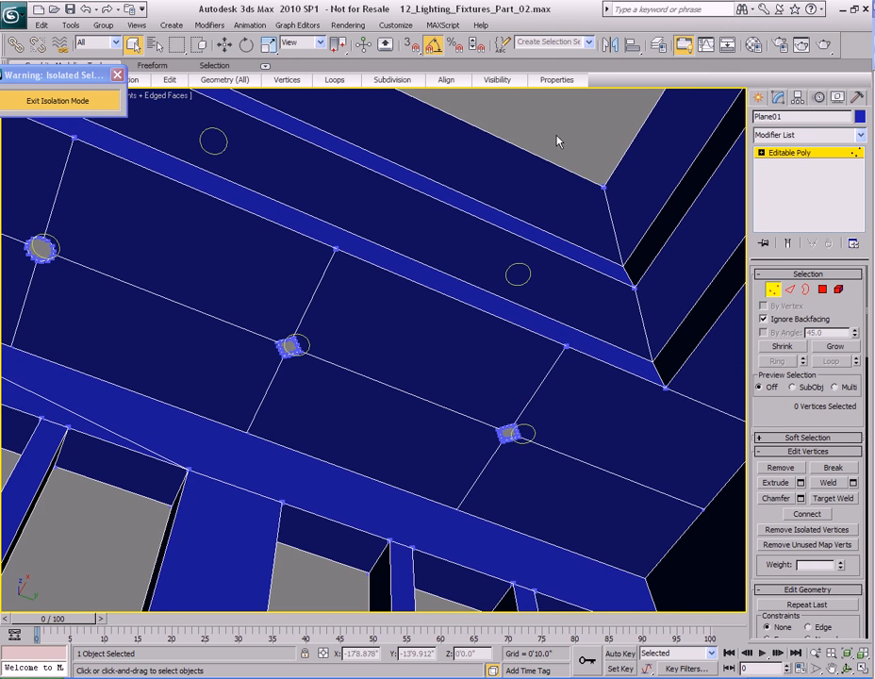
- Connect the two end edges of the adjacent ceiling strip with 1 segment, running lengthwise through its three fixture circles
{"action": "middle_click_drag", "start_coordinate": [408, 365], "coordinate": [366, 345]}
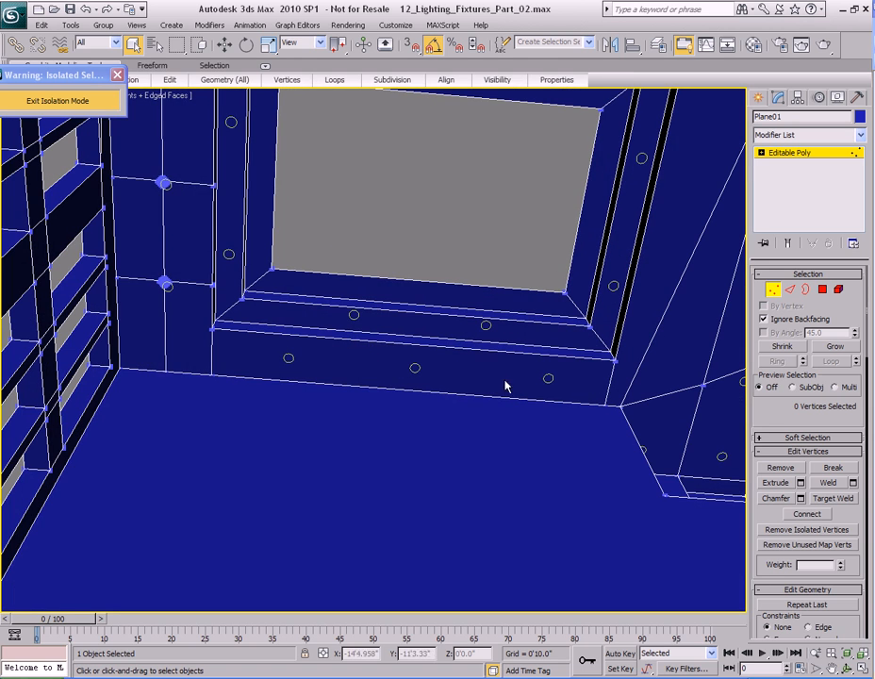
{"action": "scroll", "coordinate": [381, 332], "scroll_direction": "up", "scroll_amount": 5}
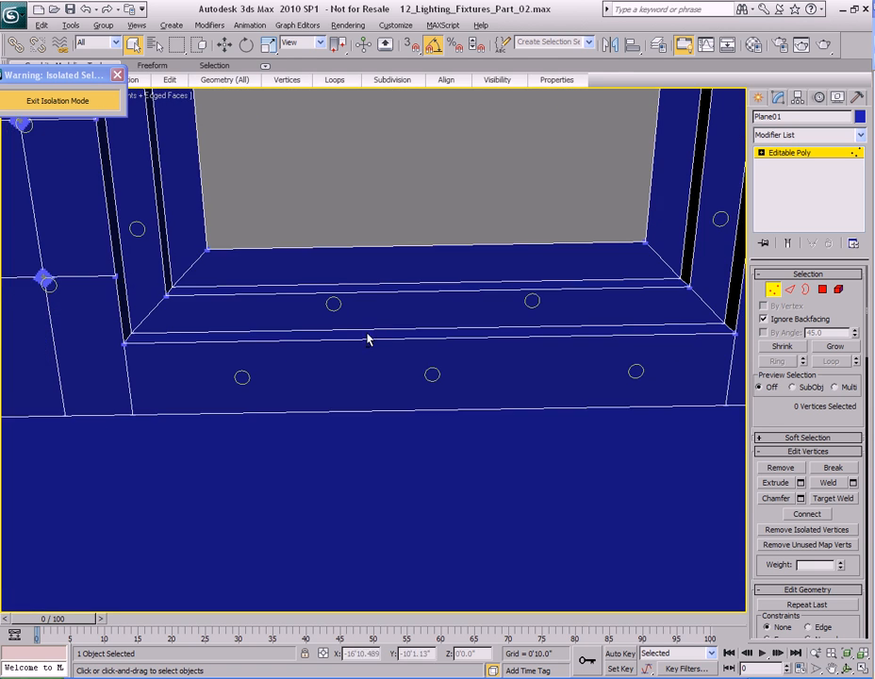
{"action": "middle_click_drag", "start_coordinate": [370, 340], "coordinate": [346, 328]}
{"action": "key", "text": "2"}
{"action": "left_click", "coordinate": [77, 328]}
{"action": "left_click", "coordinate": [679, 374], "text": "ctrl"}
{"action": "middle_click_drag", "start_coordinate": [676, 369], "coordinate": [431, 354], "text": "alt"}
{"action": "right_click", "coordinate": [460, 324]}
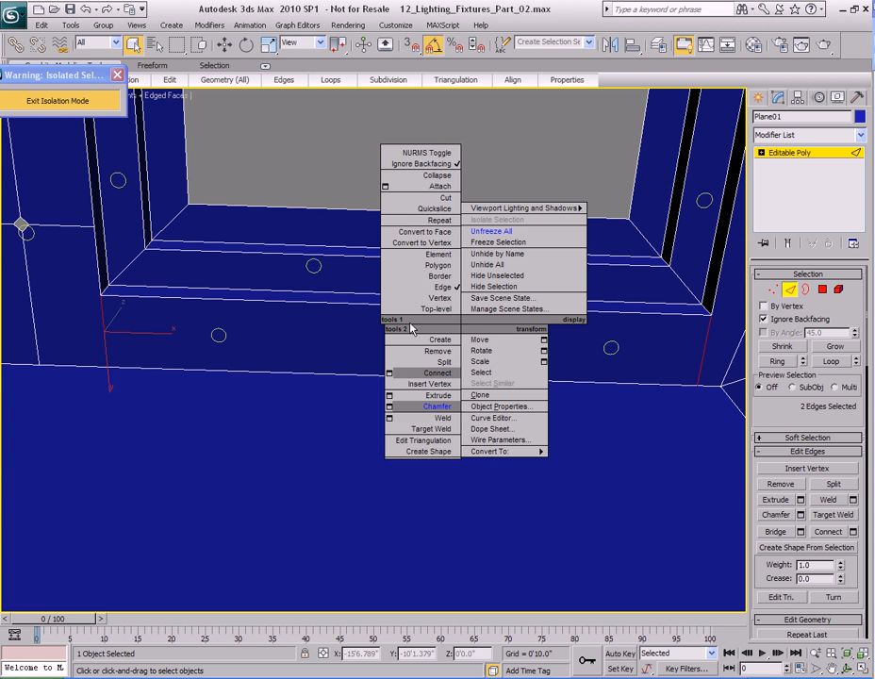
{"action": "left_click", "coordinate": [389, 376]}
{"action": "left_click_drag", "start_coordinate": [439, 287], "coordinate": [474, 100]}
{"action": "left_click", "coordinate": [422, 196]}
- Connect the adjacent strip's three lengthwise edges with 3 segments to add cross edges for its fixture circles
{"action": "left_click", "coordinate": [409, 309]}
{"action": "left_click", "coordinate": [428, 374], "text": "ctrl"}
{"action": "left_click", "coordinate": [429, 375], "text": "ctrl"}
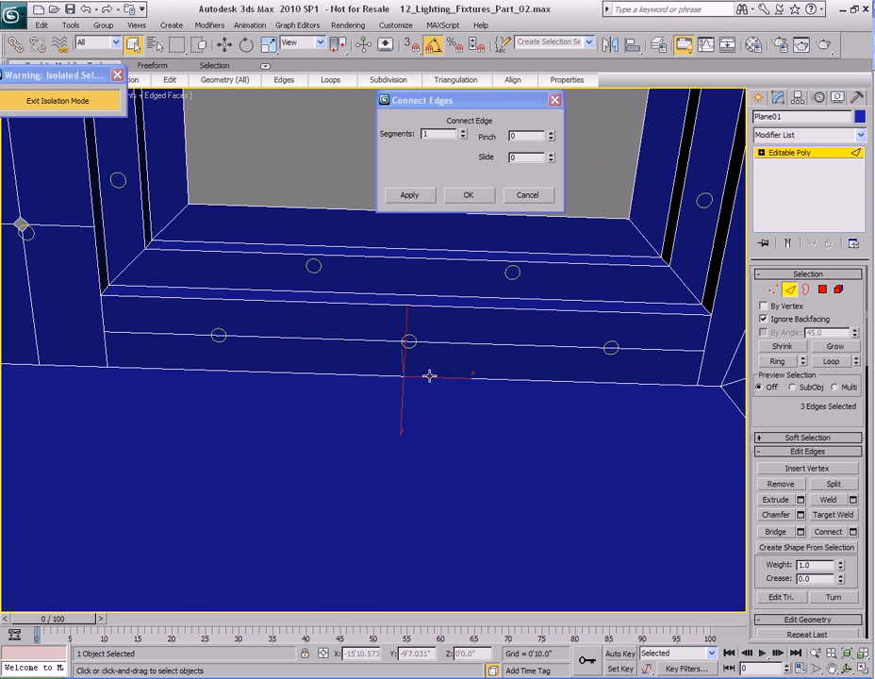
{"action": "left_click", "coordinate": [463, 132]}
{"action": "left_click", "coordinate": [462, 132]}
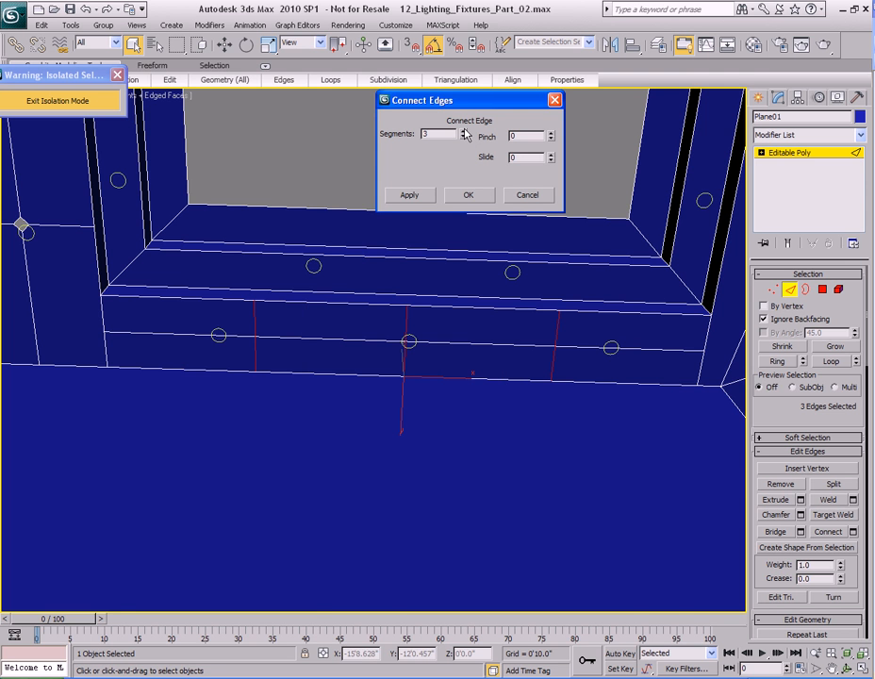
{"action": "scroll", "coordinate": [437, 343], "scroll_direction": "down", "scroll_amount": 3}
{"action": "scroll", "coordinate": [436, 341], "scroll_direction": "up", "scroll_amount": 3}
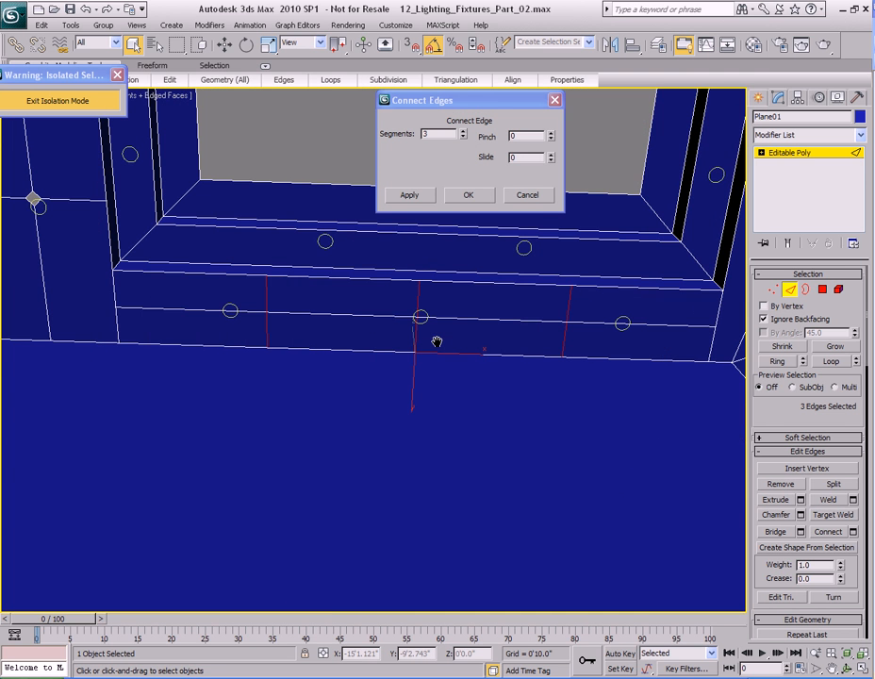
{"action": "middle_click_drag", "start_coordinate": [436, 341], "coordinate": [398, 358]}
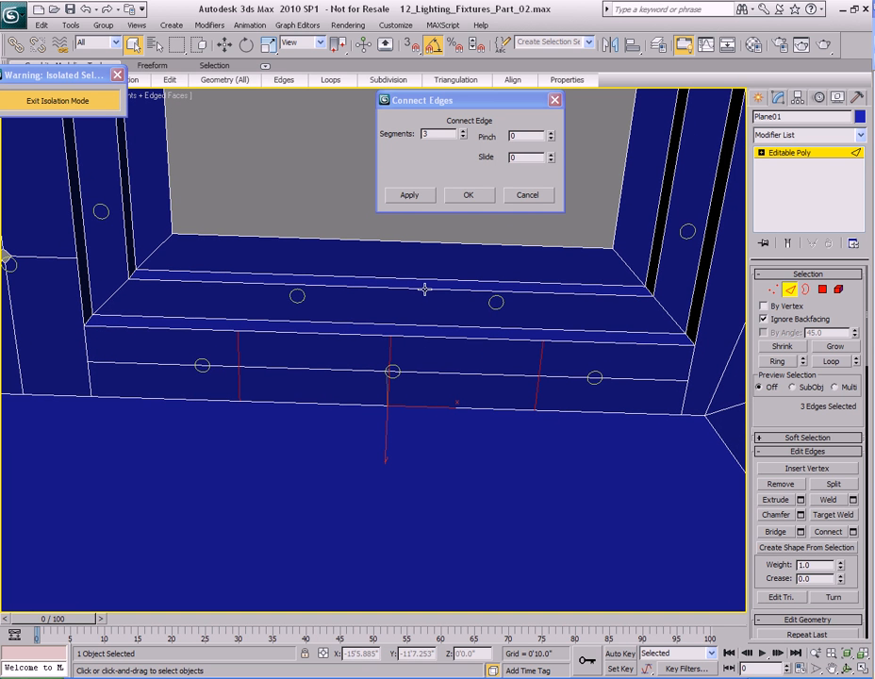
{"action": "left_click", "coordinate": [466, 195]}
- Connect the two mitred end edges of the recess frame's lower strip with 1 segment, running lengthwise beside its two fixture circles
{"action": "middle_click_drag", "start_coordinate": [408, 311], "coordinate": [408, 300]}
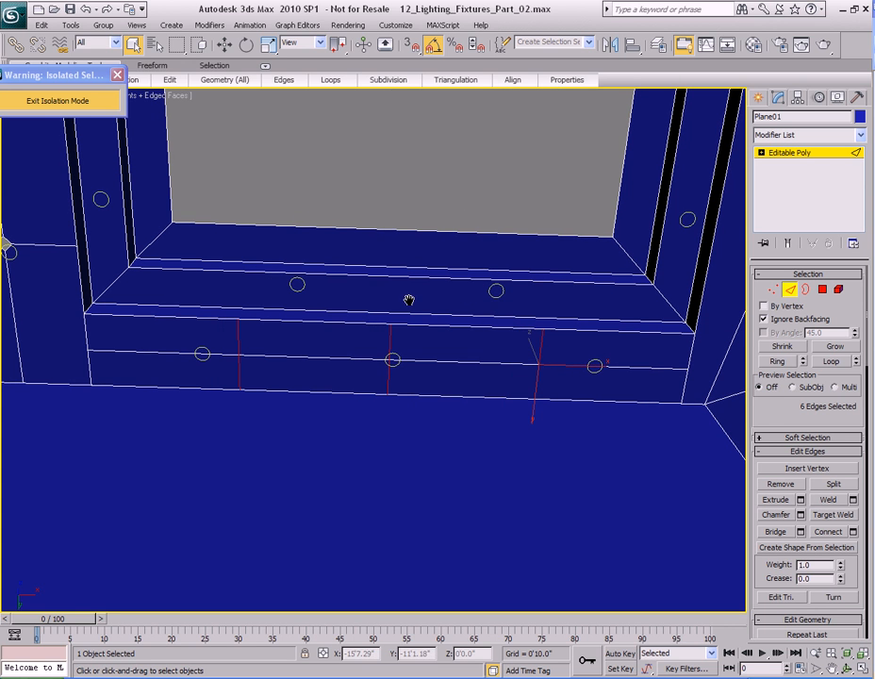
{"action": "left_click", "coordinate": [116, 281]}
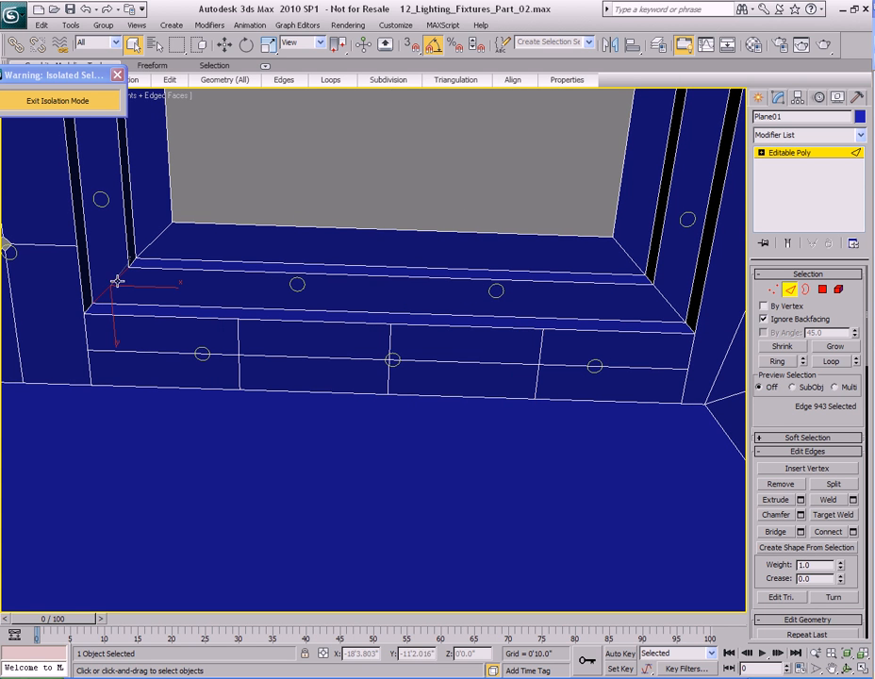
{"action": "left_click", "coordinate": [668, 301], "text": "ctrl"}
{"action": "right_click", "coordinate": [386, 288]}
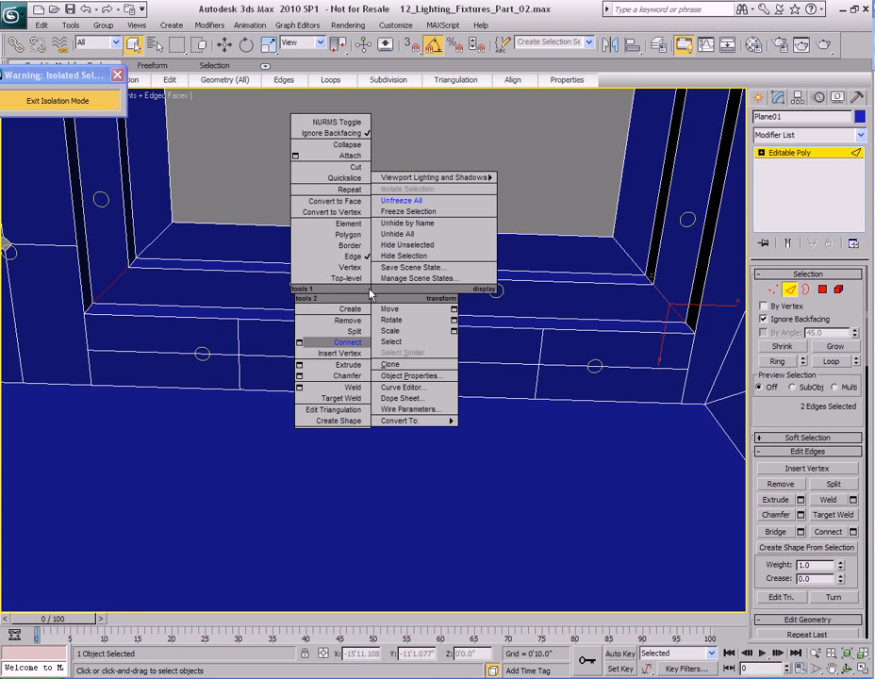
{"action": "left_click", "coordinate": [295, 343]}
{"action": "left_click", "coordinate": [428, 325]}
{"action": "left_click", "coordinate": [429, 324]}
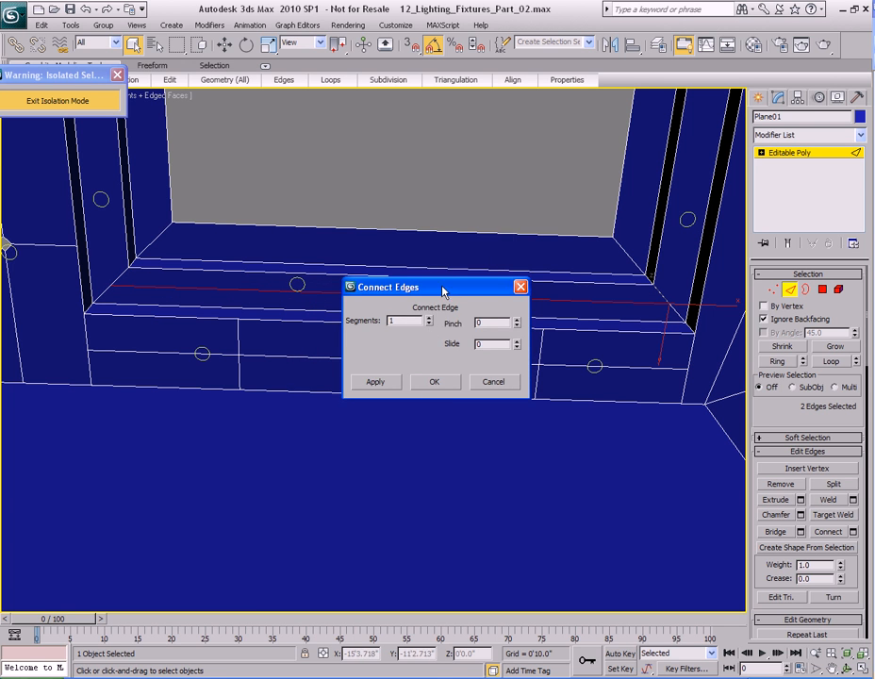
{"action": "left_click_drag", "start_coordinate": [440, 291], "coordinate": [509, 101]}
{"action": "left_click", "coordinate": [442, 196]}
- Connect the lower frame strip's three lengthwise edges with 2 segments to add a cross line near each fixture circle
{"action": "left_click", "coordinate": [422, 297], "text": "ctrl"}
{"action": "left_click", "coordinate": [421, 313], "text": "ctrl"}
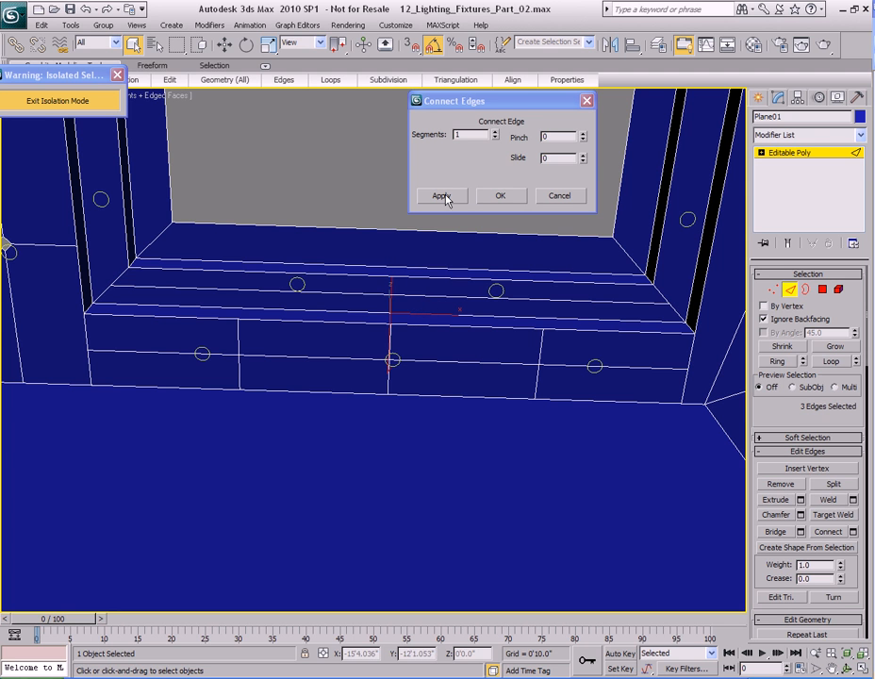
{"action": "left_click", "coordinate": [496, 133]}
{"action": "left_click", "coordinate": [495, 132]}
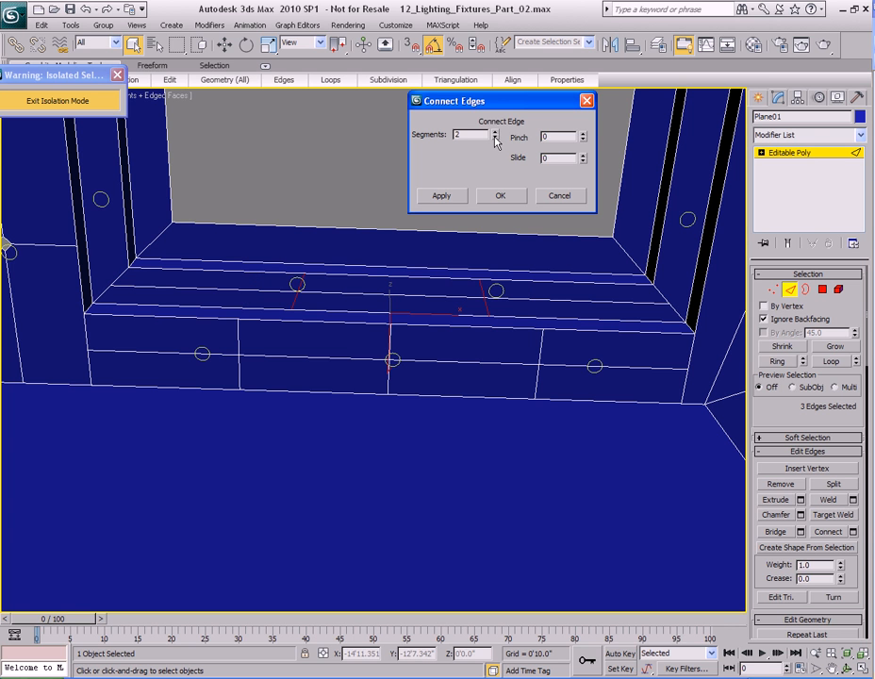
{"action": "left_click", "coordinate": [495, 196]}
- Straighten the lower frame strip's left-hand cross line by aligning its two edges on the X axis
{"action": "scroll", "coordinate": [372, 303], "scroll_direction": "up", "scroll_amount": 3}
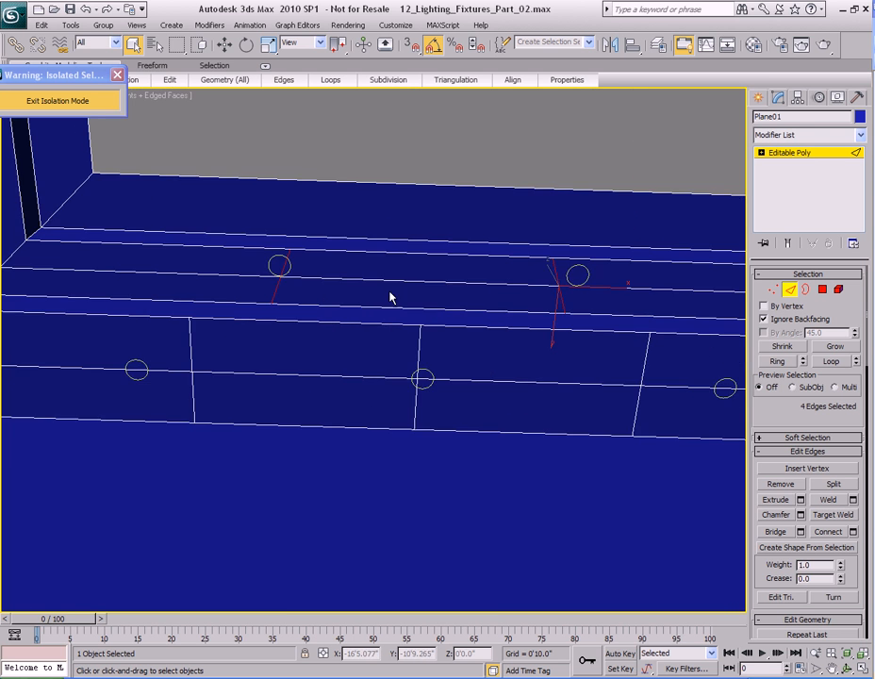
{"action": "scroll", "coordinate": [373, 303], "scroll_direction": "down", "scroll_amount": 2}
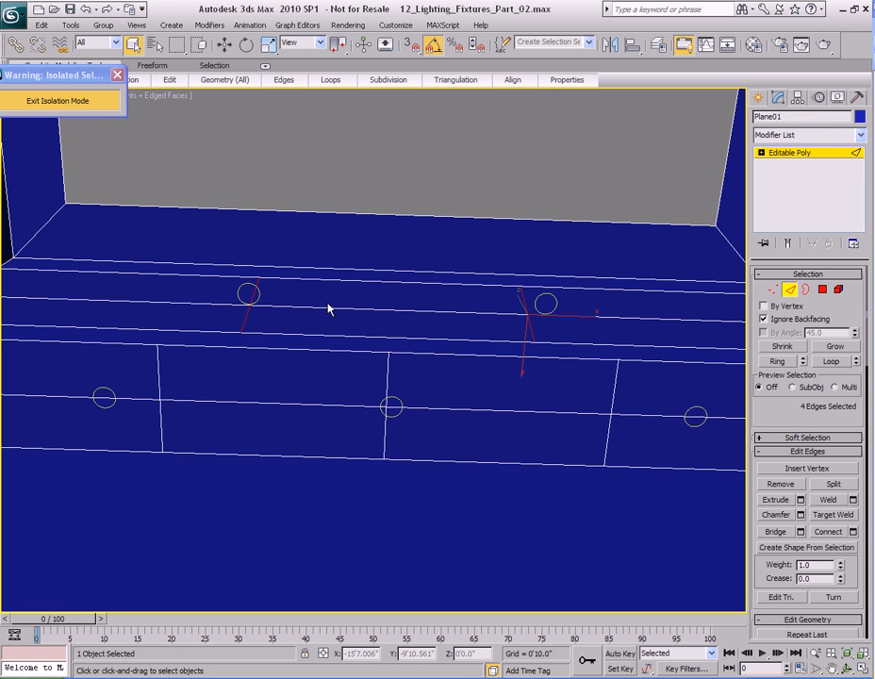
{"action": "middle_click_drag", "start_coordinate": [296, 301], "coordinate": [302, 295]}
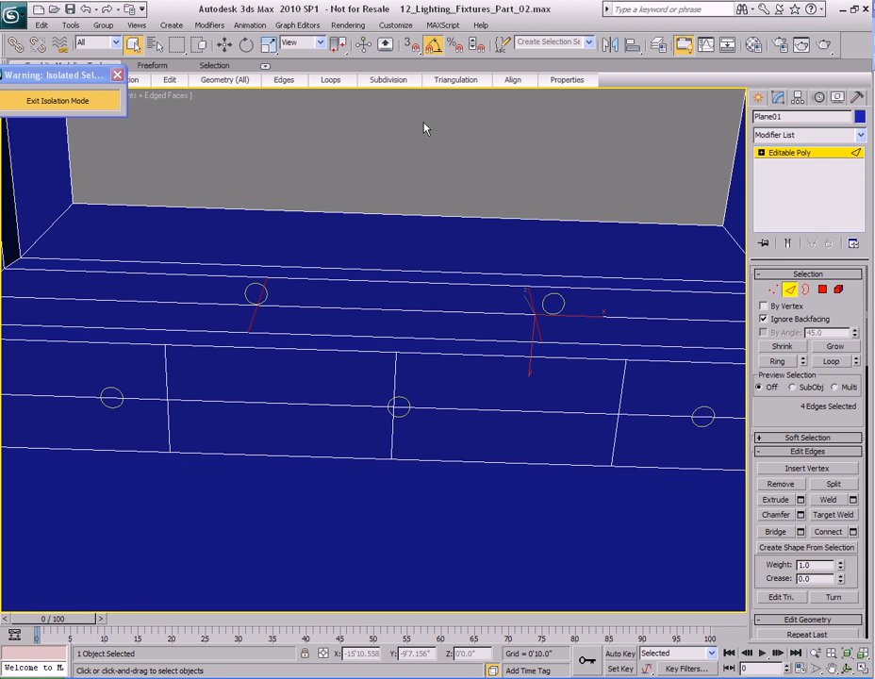
{"action": "left_click", "coordinate": [263, 288]}
{"action": "left_click", "coordinate": [255, 311], "text": "ctrl"}
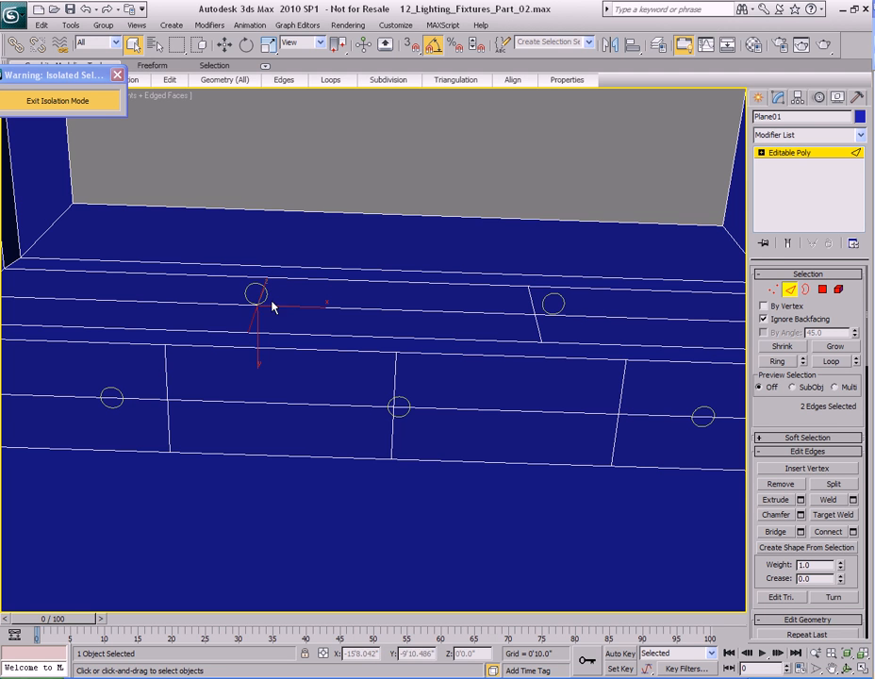
{"action": "mouse_move", "coordinate": [517, 82]}
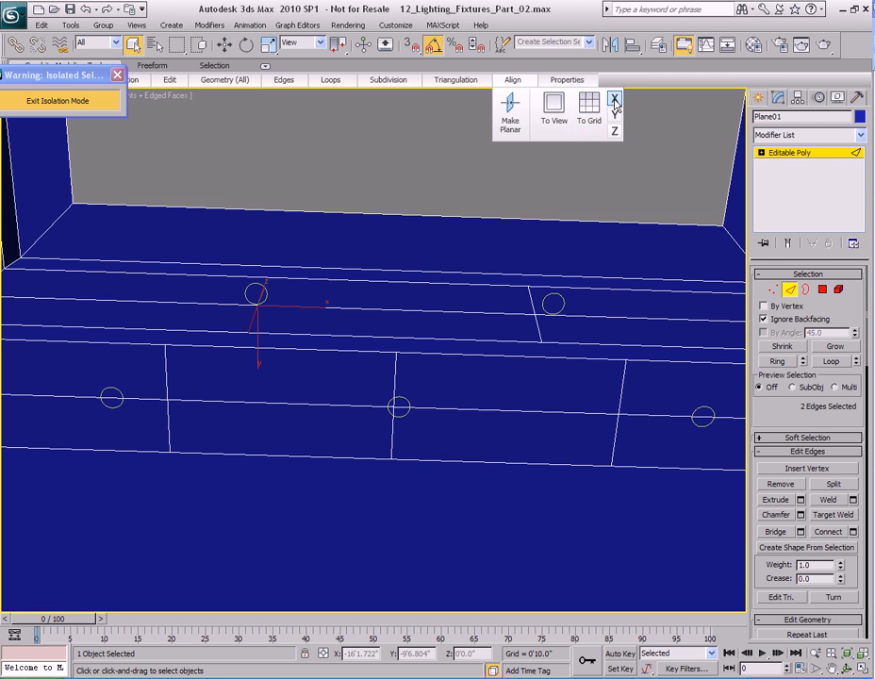
- Align the two edges of the lower frame strip's right-hand cross line on the X axis
{"action": "middle_click_drag", "start_coordinate": [486, 303], "coordinate": [444, 300]}
{"action": "left_click", "coordinate": [488, 291]}
{"action": "left_click", "coordinate": [500, 335], "text": "ctrl"}
{"action": "mouse_move", "coordinate": [511, 79]}
- Examine the straightened cross lines against the fixture circles from several distances and angles
{"action": "middle_click_drag", "start_coordinate": [468, 257], "coordinate": [409, 268]}
{"action": "scroll", "coordinate": [410, 268], "scroll_direction": "down", "scroll_amount": 4}
{"action": "middle_click_drag", "start_coordinate": [343, 287], "coordinate": [375, 337]}
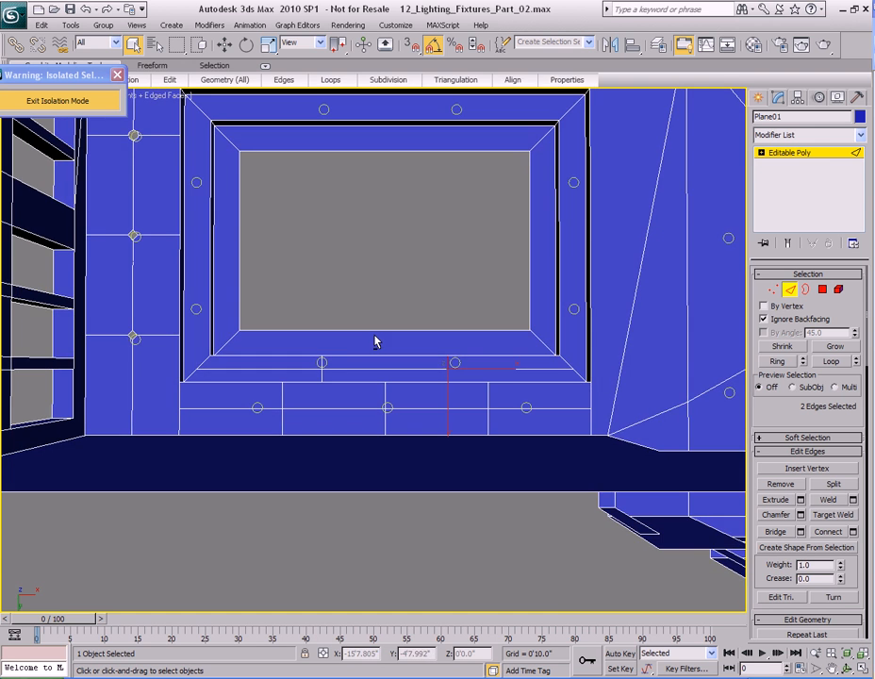
{"action": "scroll", "coordinate": [375, 344], "scroll_direction": "up", "scroll_amount": 5}
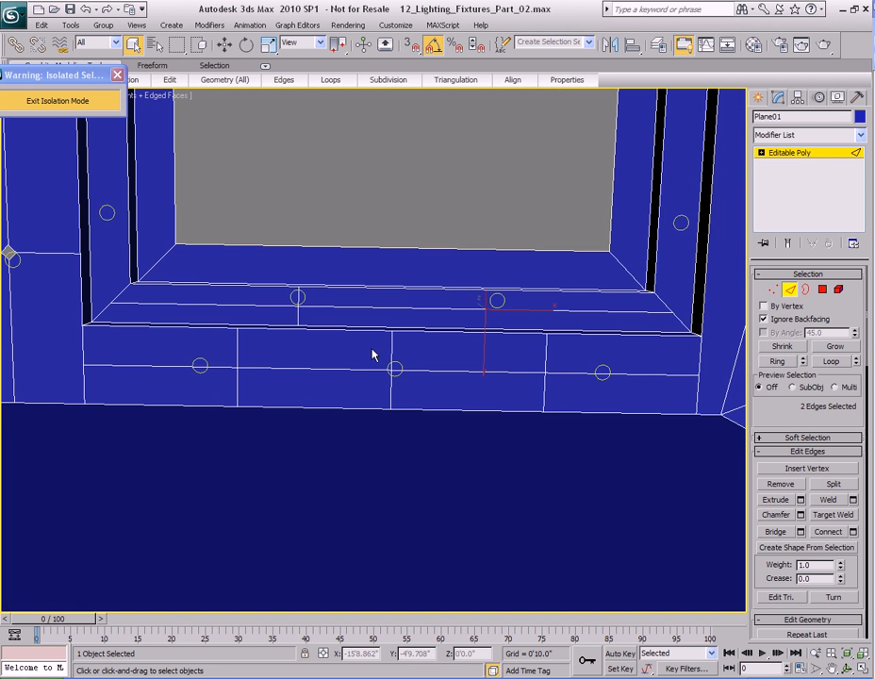
{"action": "middle_click_drag", "start_coordinate": [392, 345], "coordinate": [364, 348]}
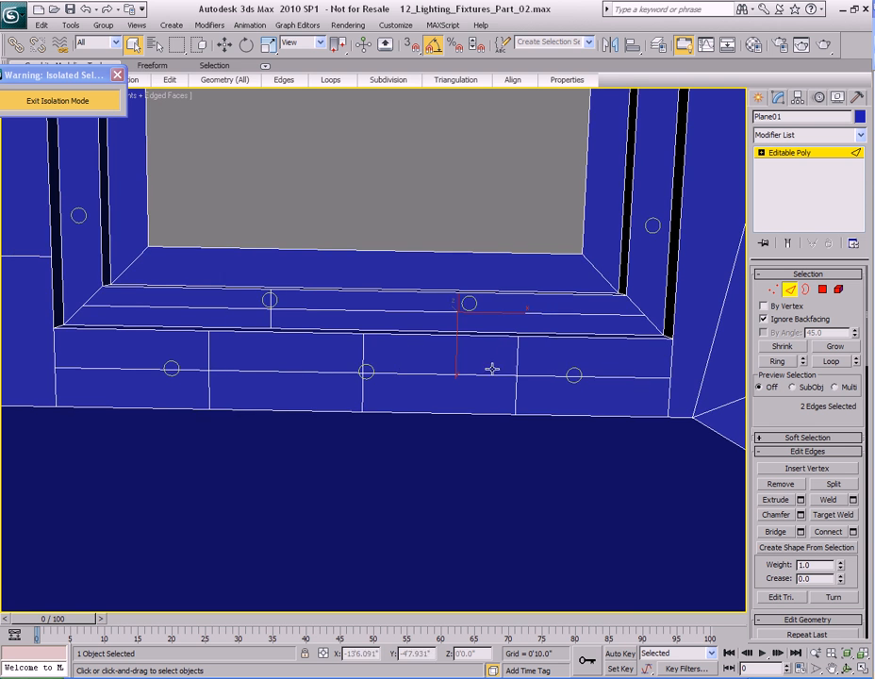
{"action": "middle_click_drag", "start_coordinate": [479, 369], "coordinate": [444, 358], "text": "alt"}
{"action": "scroll", "coordinate": [404, 375], "scroll_direction": "down", "scroll_amount": 5}
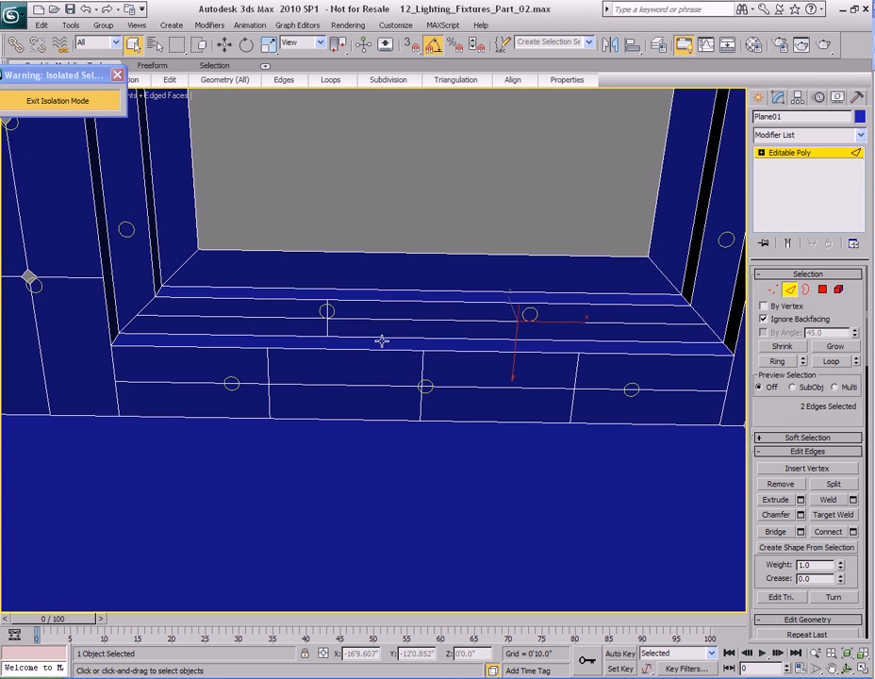
{"action": "scroll", "coordinate": [359, 311], "scroll_direction": "up", "scroll_amount": 5}
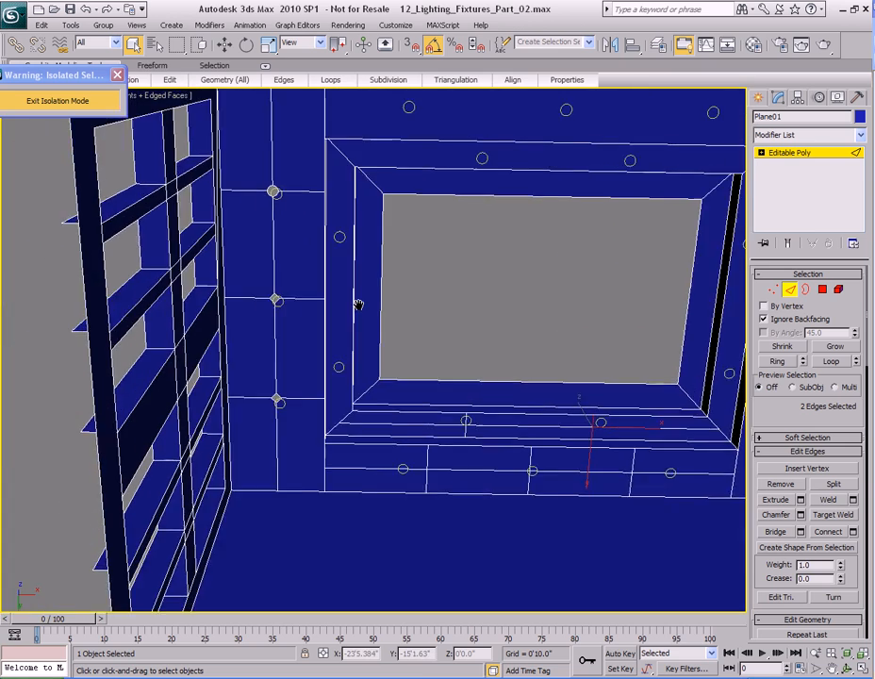
{"action": "middle_click_drag", "start_coordinate": [366, 305], "coordinate": [281, 270], "text": "alt"}
{"action": "left_click", "coordinate": [282, 270]}
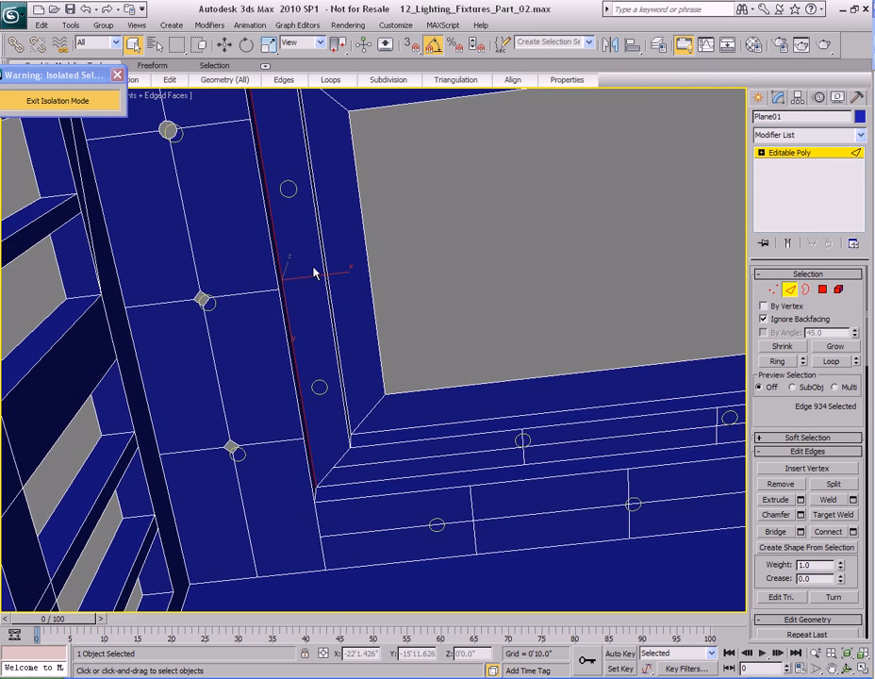
{"action": "left_click", "coordinate": [320, 265], "text": "ctrl"}
{"action": "middle_click_drag", "start_coordinate": [349, 236], "coordinate": [358, 289], "text": "alt"}
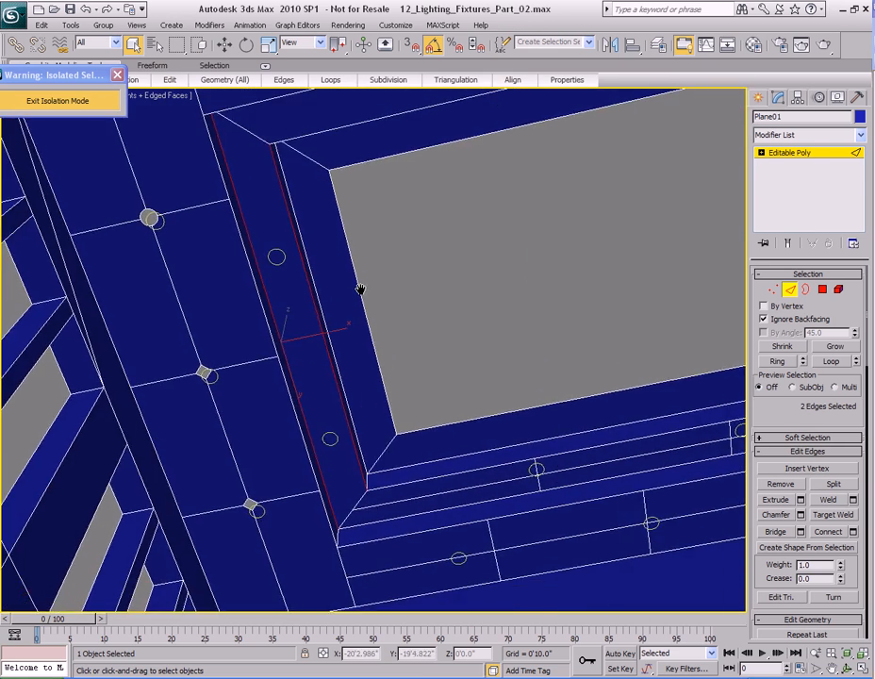
{"action": "right_click", "coordinate": [295, 301]}
{"action": "left_click", "coordinate": [544, 213]}
{"action": "middle_click_drag", "start_coordinate": [527, 191], "coordinate": [512, 280]}
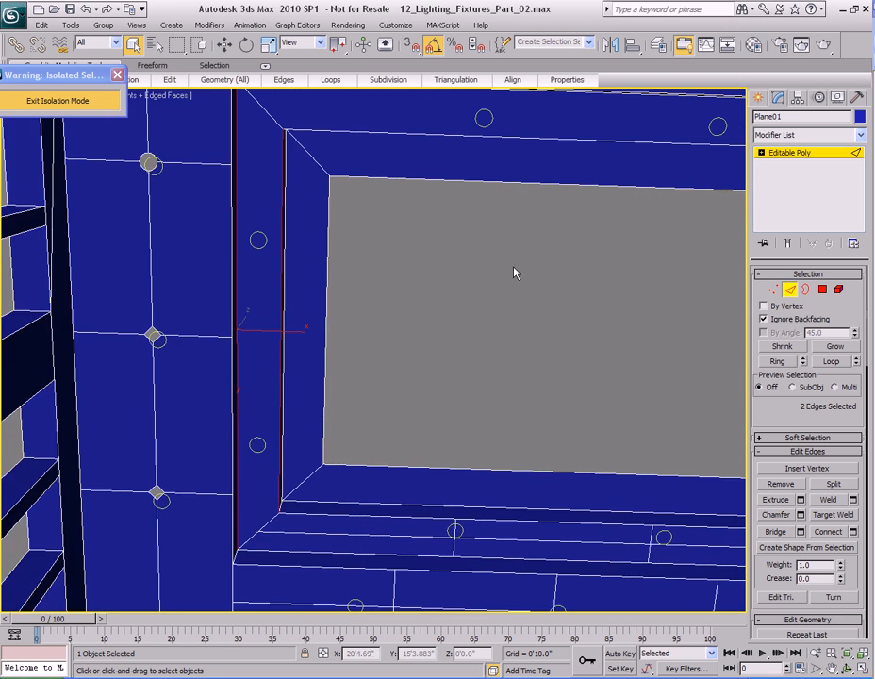
- Save the scene file
{"action": "scroll", "coordinate": [463, 261], "scroll_direction": "down", "scroll_amount": 2}
{"action": "middle_click_drag", "start_coordinate": [462, 261], "coordinate": [457, 340], "text": "alt"}
{"action": "key", "text": "ctrl+s"}
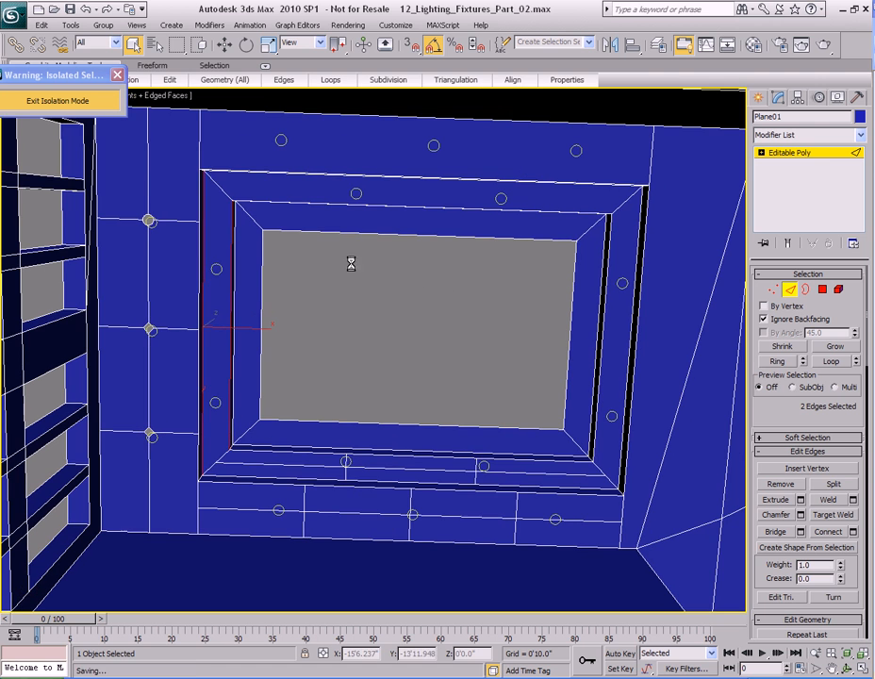
- Connect the two mitred corner edges of the recess frame's upper strip with 1 segment, running lengthwise through its fixture circles
{"action": "left_click", "coordinate": [220, 188]}
{"action": "left_click", "coordinate": [779, 363]}
{"action": "left_click", "coordinate": [248, 215]}
{"action": "middle_click_drag", "start_coordinate": [228, 224], "coordinate": [267, 215]}
{"action": "left_click", "coordinate": [267, 215]}
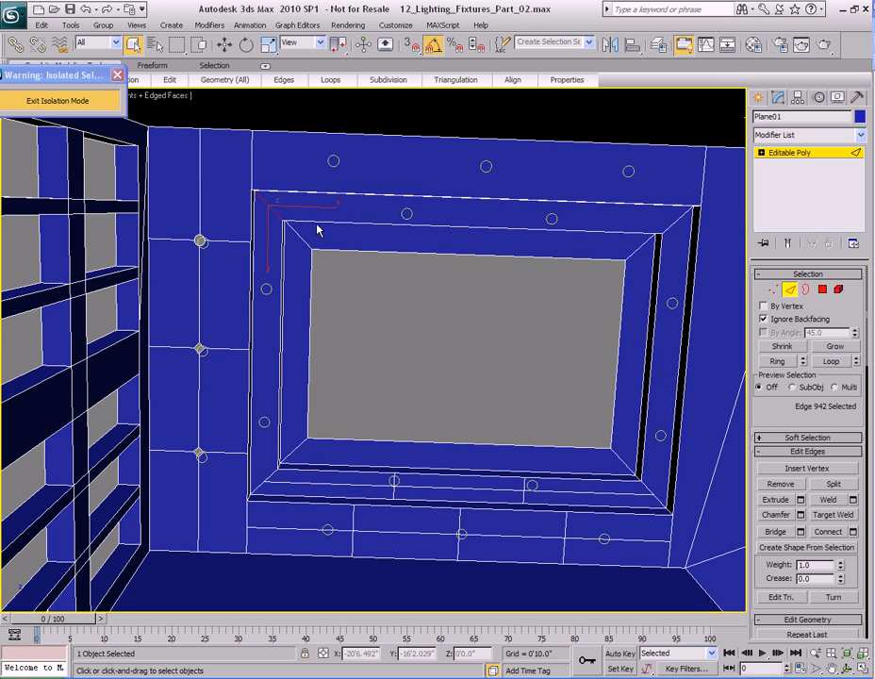
{"action": "left_click", "coordinate": [778, 361]}
{"action": "middle_click_drag", "start_coordinate": [431, 336], "coordinate": [421, 342]}
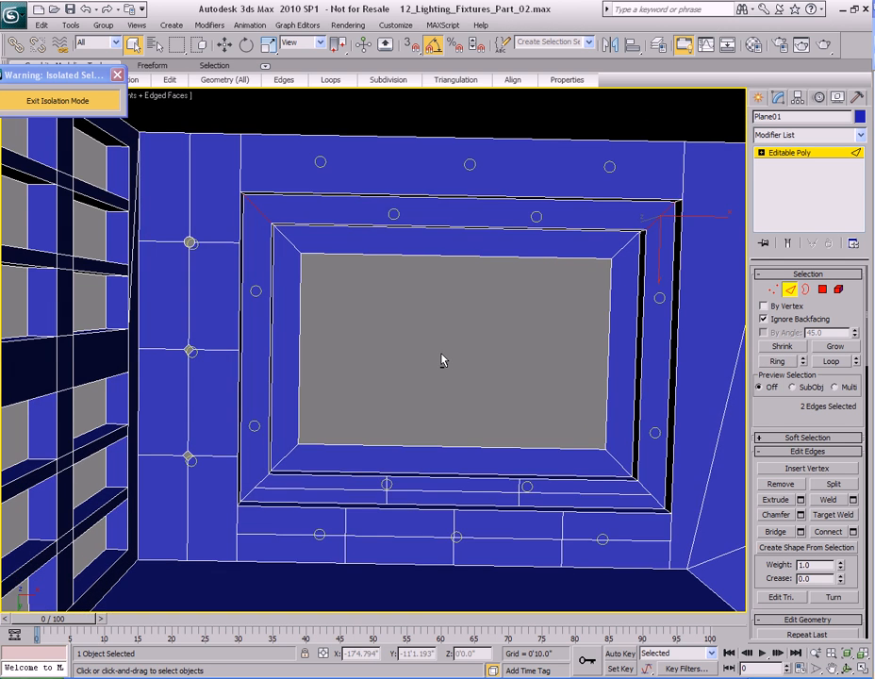
{"action": "middle_click_drag", "start_coordinate": [488, 412], "coordinate": [505, 396], "text": "alt"}
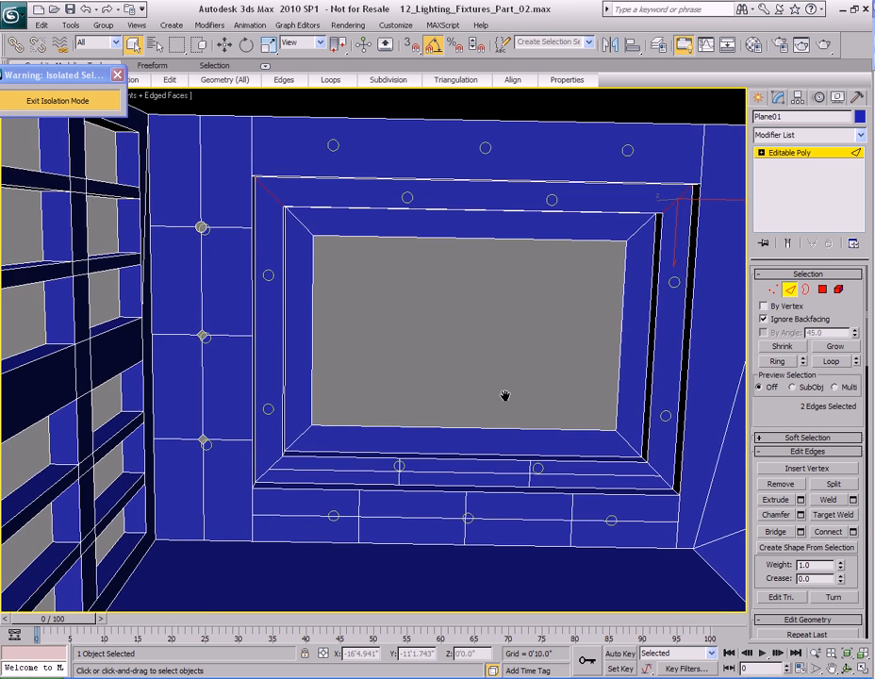
{"action": "right_click", "coordinate": [394, 228]}
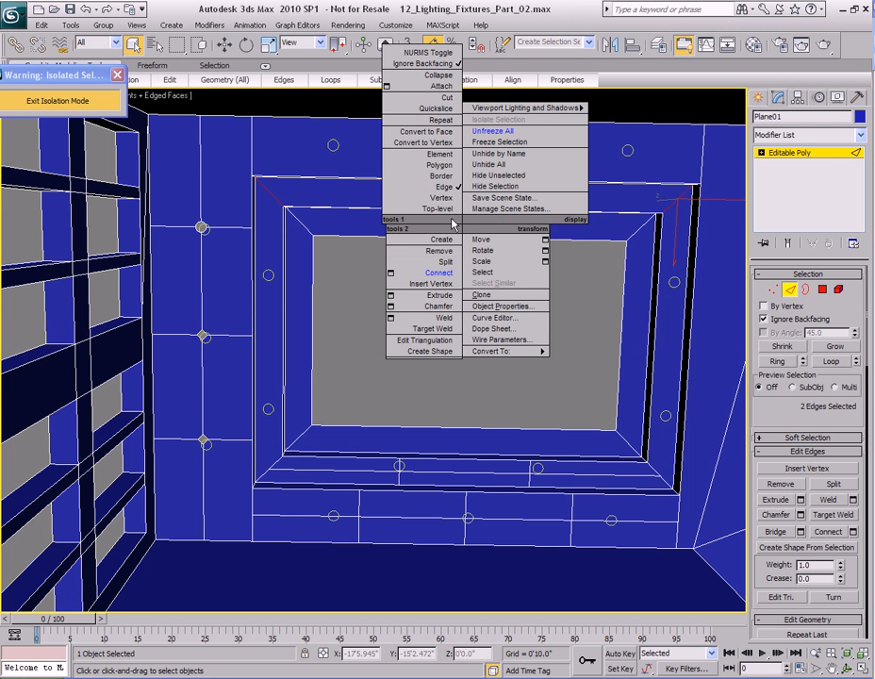
{"action": "left_click", "coordinate": [389, 277]}
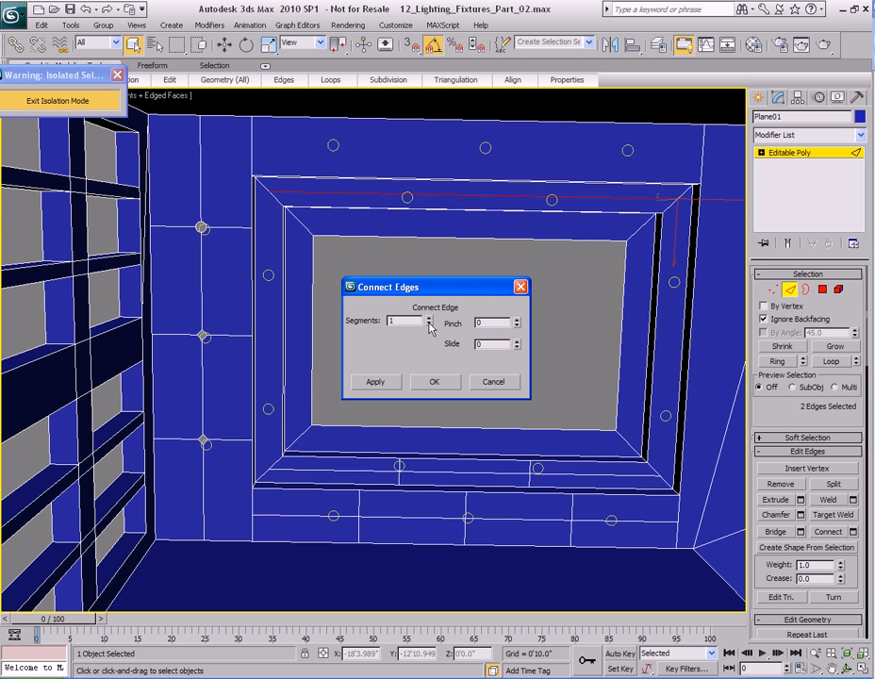
{"action": "left_click", "coordinate": [433, 381]}
- Cut an edge along the right frame strip, joining the ends of the upper and lower strips' centre edges
{"action": "middle_click_drag", "start_coordinate": [434, 381], "coordinate": [538, 356], "text": "alt"}
{"action": "scroll", "coordinate": [538, 356], "scroll_direction": "up", "scroll_amount": 3}
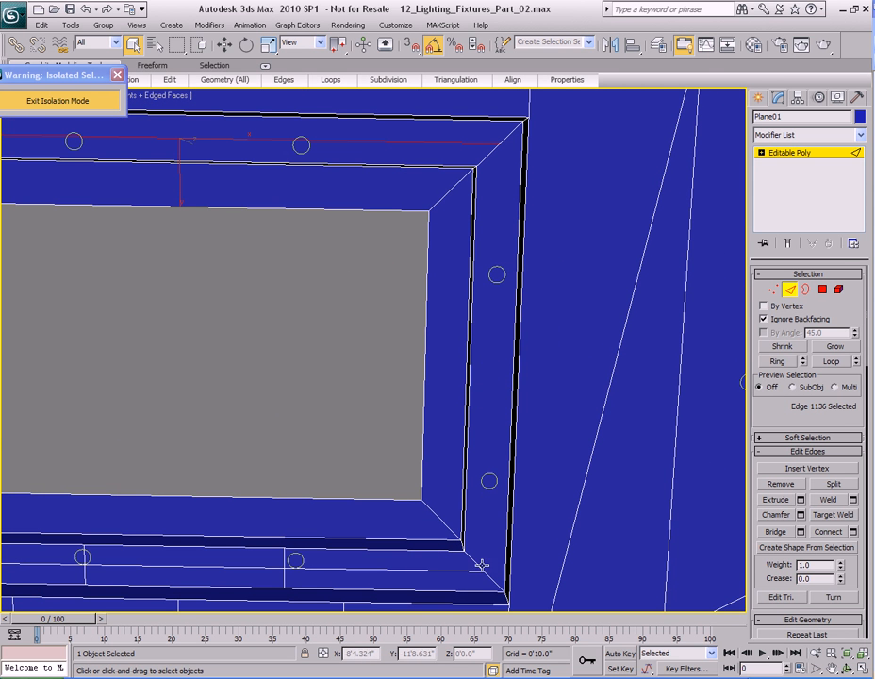
{"action": "right_click", "coordinate": [498, 241]}
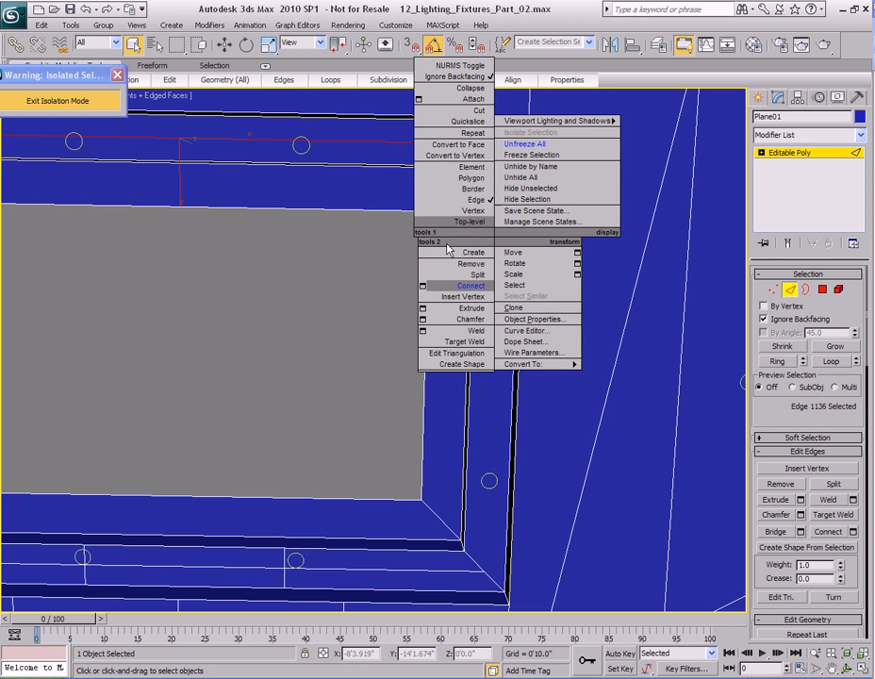
{"action": "left_click", "coordinate": [465, 112]}
{"action": "left_click", "coordinate": [499, 146]}
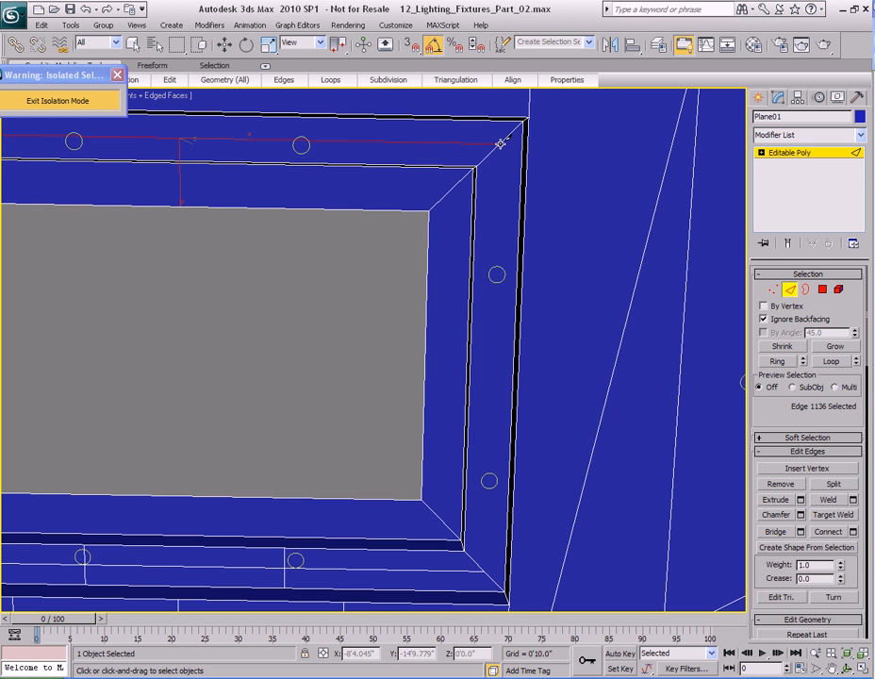
{"action": "left_click", "coordinate": [489, 577]}
{"action": "right_click", "coordinate": [485, 569]}
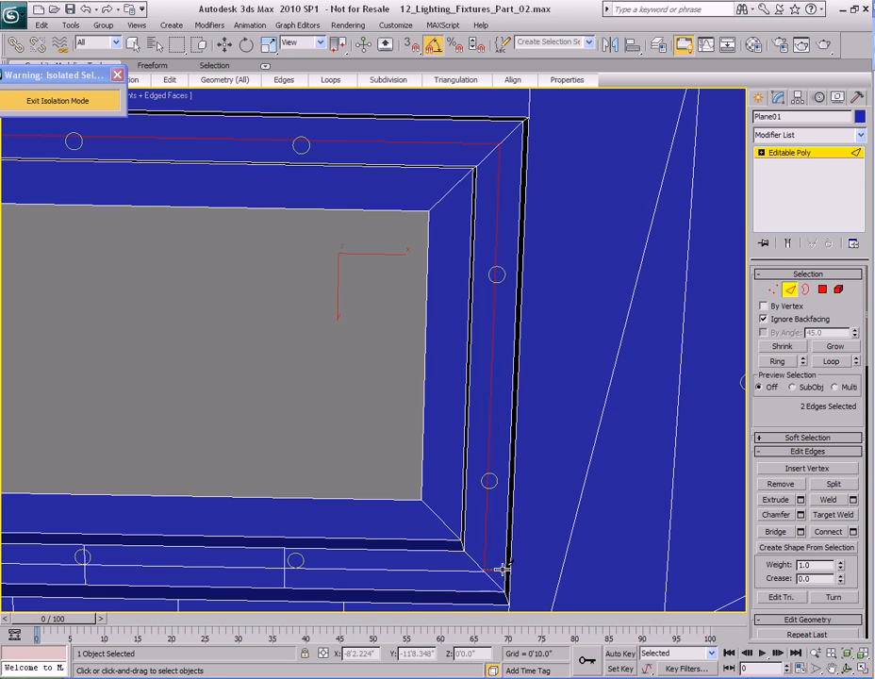
- Cut a matching edge along the left frame strip between the ends of the upper and lower centre edges
{"action": "middle_click_drag", "start_coordinate": [349, 464], "coordinate": [606, 441]}
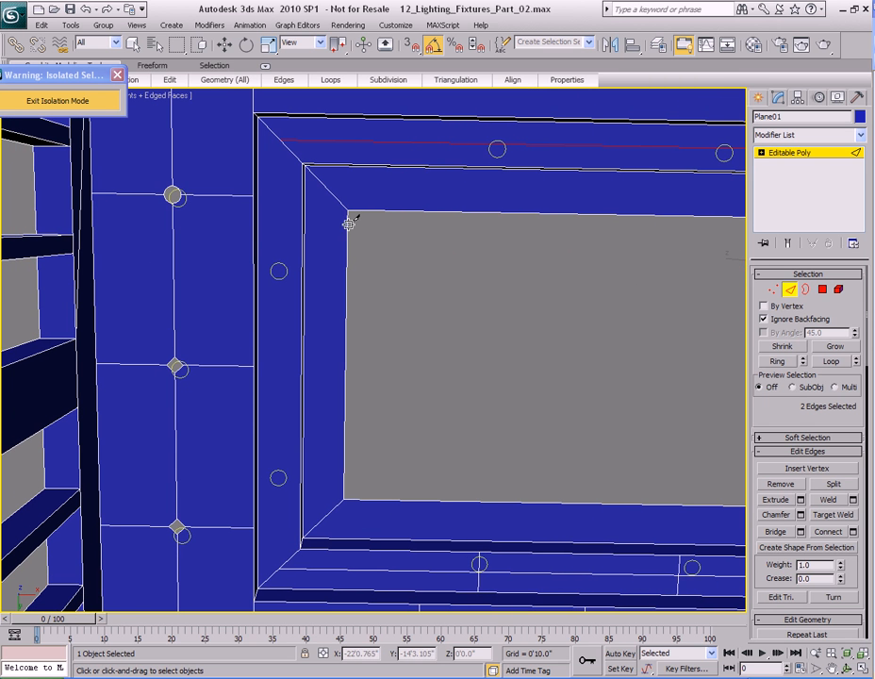
{"action": "left_click", "coordinate": [280, 140]}
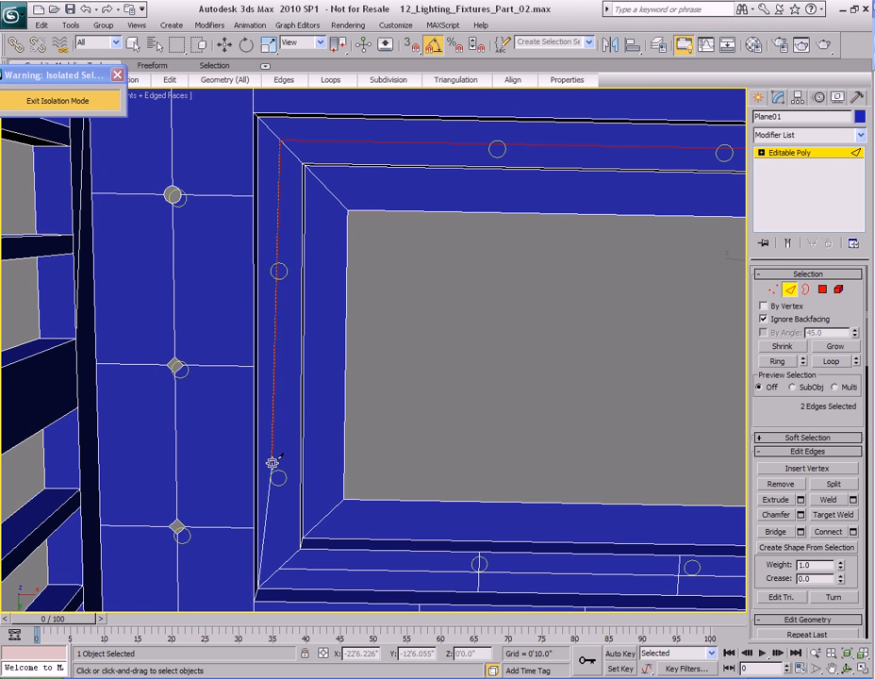
{"action": "left_click", "coordinate": [279, 569]}
{"action": "right_click", "coordinate": [431, 439]}
- Connect the three lengthwise edges of the recess frame's upper strip with 2 segments, placing cross edges near its fixture circles
{"action": "scroll", "coordinate": [558, 426], "scroll_direction": "down", "scroll_amount": 2}
{"action": "middle_click_drag", "start_coordinate": [558, 426], "coordinate": [487, 408]}
{"action": "scroll", "coordinate": [487, 408], "scroll_direction": "up", "scroll_amount": 2}
{"action": "scroll", "coordinate": [487, 408], "scroll_direction": "up", "scroll_amount": 3}
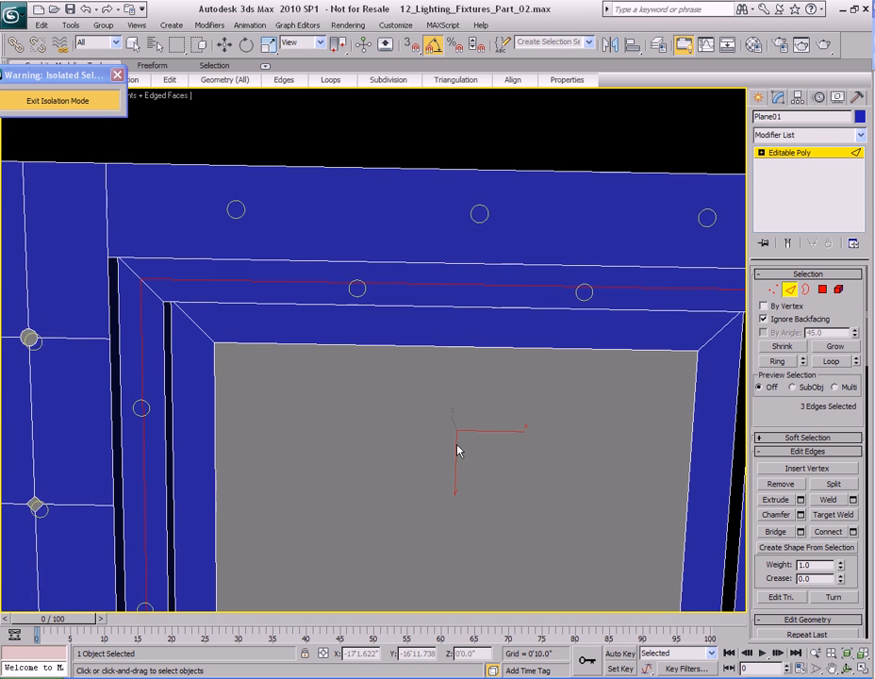
{"action": "key", "text": "2"}
{"action": "key", "text": "w"}
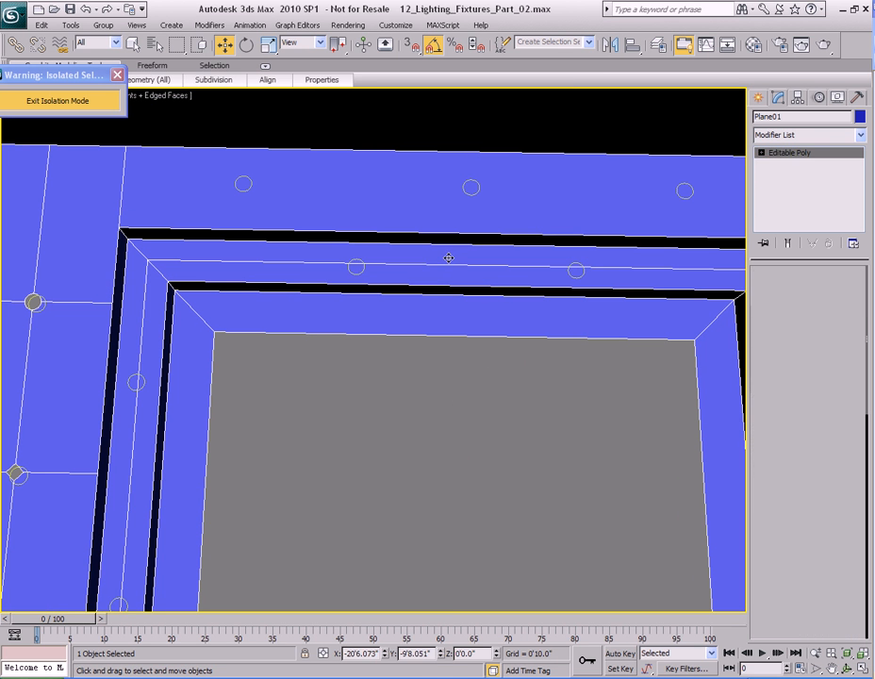
{"action": "key", "text": "2"}
{"action": "key", "text": "q"}
{"action": "left_click", "coordinate": [449, 248]}
{"action": "left_click", "coordinate": [448, 267], "text": "ctrl"}
{"action": "left_click", "coordinate": [449, 284], "text": "ctrl"}
{"action": "right_click", "coordinate": [485, 264]}
{"action": "left_click", "coordinate": [413, 312]}
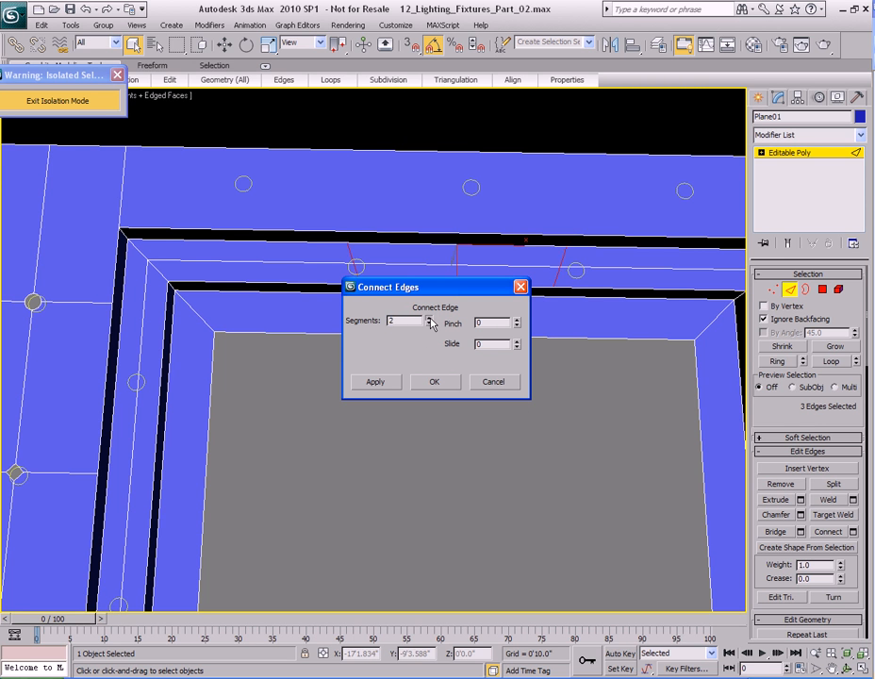
{"action": "left_click", "coordinate": [429, 326]}
{"action": "left_click_drag", "start_coordinate": [432, 292], "coordinate": [579, 277]}
{"action": "middle_click_drag", "start_coordinate": [607, 425], "coordinate": [541, 411]}
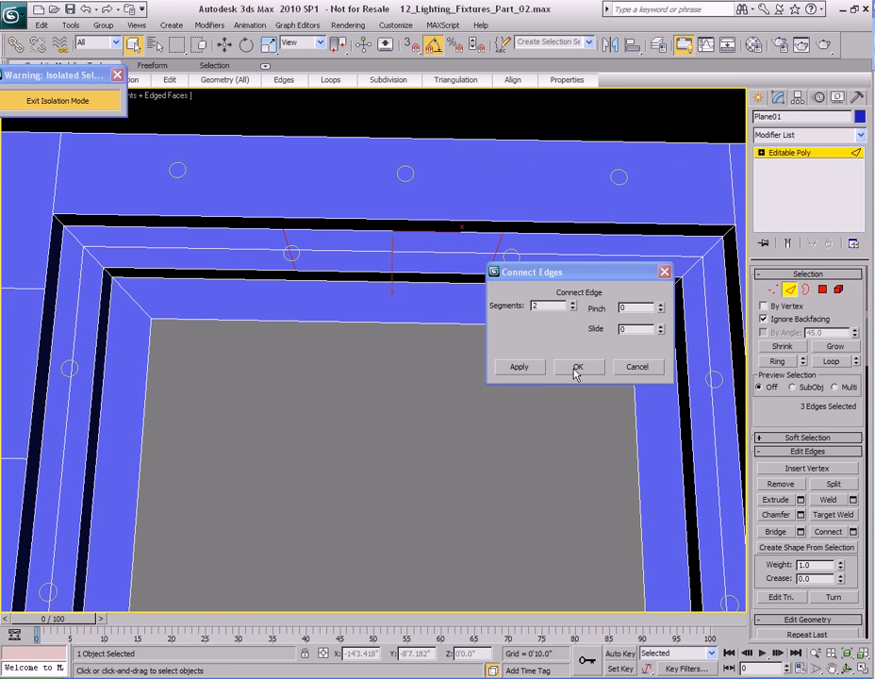
{"action": "left_click", "coordinate": [519, 366]}
- Connect the lengthwise edges of the right frame strip with 2 segments to add cross edges near its fixture circles
{"action": "middle_click_drag", "start_coordinate": [610, 468], "coordinate": [380, 373]}
{"action": "left_click", "coordinate": [354, 347]}
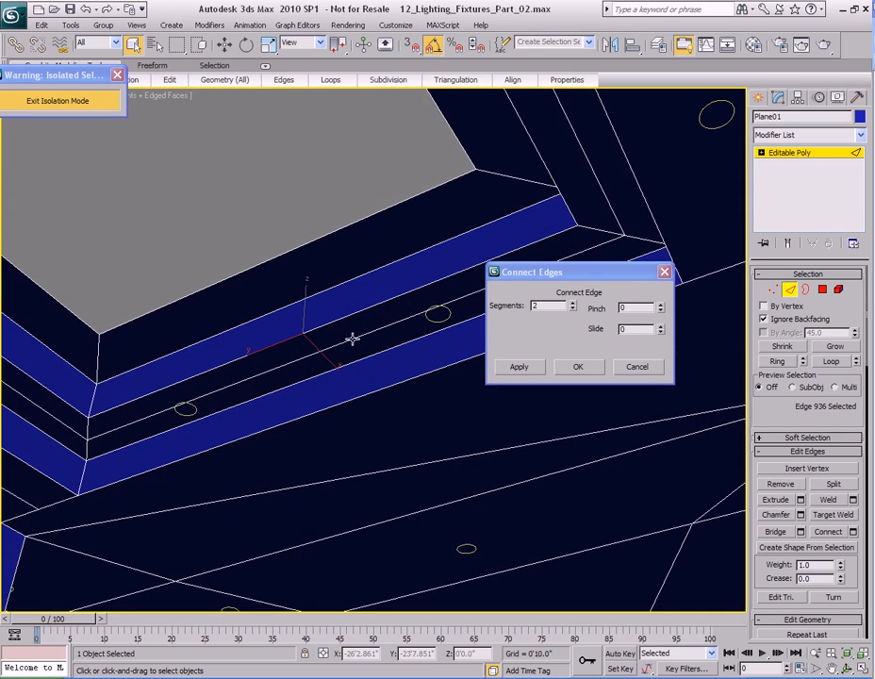
{"action": "left_click", "coordinate": [357, 359], "text": "ctrl"}
{"action": "left_click", "coordinate": [532, 367]}
- Connect the three lengthwise edges of the left frame strip with 2 segments and finish the Connect operation
{"action": "middle_click_drag", "start_coordinate": [317, 369], "coordinate": [350, 382], "text": "alt"}
{"action": "mouse_move", "coordinate": [71, 313]}
{"action": "middle_mouse_down"}
{"action": "mouse_move", "coordinate": [195, 341]}
{"action": "mouse_move", "coordinate": [285, 398]}
{"action": "mouse_move", "coordinate": [228, 371]}
{"action": "mouse_move", "coordinate": [377, 383]}
{"action": "mouse_move", "coordinate": [360, 341]}
{"action": "middle_mouse_up"}
{"action": "left_click", "coordinate": [324, 342]}
{"action": "left_click", "coordinate": [315, 376], "text": "ctrl"}
{"action": "left_click", "coordinate": [303, 408], "text": "ctrl"}
{"action": "left_click", "coordinate": [583, 372]}
- Straighten the upper cross edges of the left and right frame strips by aligning all four edges planar in Y
{"action": "middle_click_drag", "start_coordinate": [594, 407], "coordinate": [515, 397], "text": "alt"}
{"action": "scroll", "coordinate": [523, 381], "scroll_direction": "down", "scroll_amount": 2}
{"action": "left_click", "coordinate": [314, 312]}
{"action": "left_click", "coordinate": [296, 304], "text": "ctrl"}
{"action": "middle_click_drag", "start_coordinate": [509, 337], "coordinate": [350, 330]}
{"action": "middle_click_drag", "start_coordinate": [575, 333], "coordinate": [411, 334]}
{"action": "middle_click_drag", "start_coordinate": [489, 330], "coordinate": [461, 330]}
{"action": "left_click", "coordinate": [582, 306], "text": "ctrl"}
{"action": "mouse_move", "coordinate": [289, 430]}
{"action": "middle_mouse_down"}
{"action": "mouse_move", "coordinate": [334, 405]}
{"action": "mouse_move", "coordinate": [490, 424]}
{"action": "middle_mouse_up"}
{"action": "key", "text": "w"}
{"action": "mouse_move", "coordinate": [373, 300]}
{"action": "middle_mouse_down", "text": "alt"}
{"action": "mouse_move", "coordinate": [377, 385]}
{"action": "mouse_move", "coordinate": [358, 305]}
{"action": "middle_mouse_up", "text": "alt"}
{"action": "middle_click_drag", "start_coordinate": [478, 333], "coordinate": [350, 338]}
{"action": "middle_click_drag", "start_coordinate": [458, 333], "coordinate": [346, 337]}
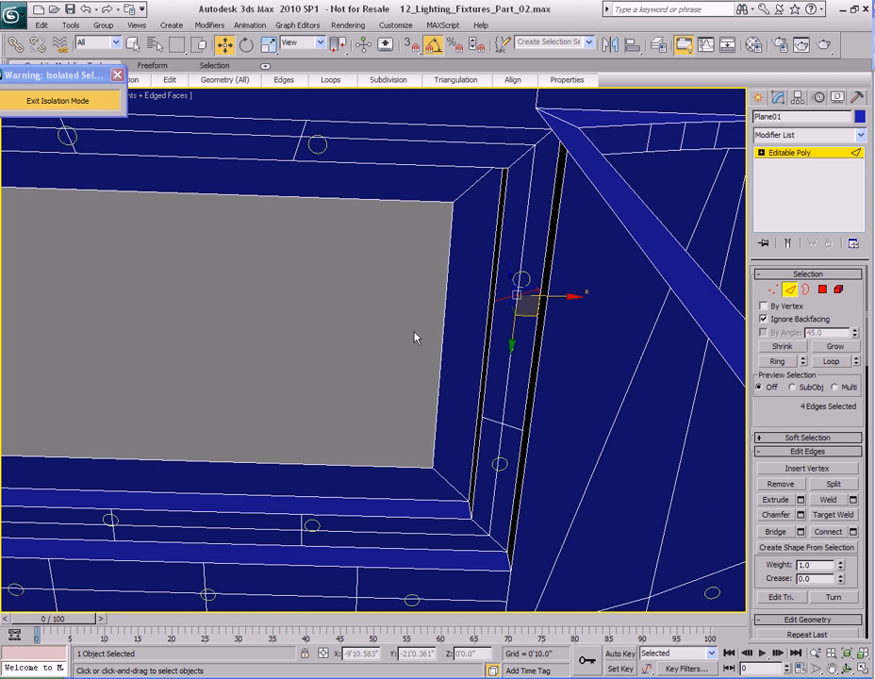
{"action": "key", "text": "q"}
{"action": "mouse_move", "coordinate": [512, 79]}
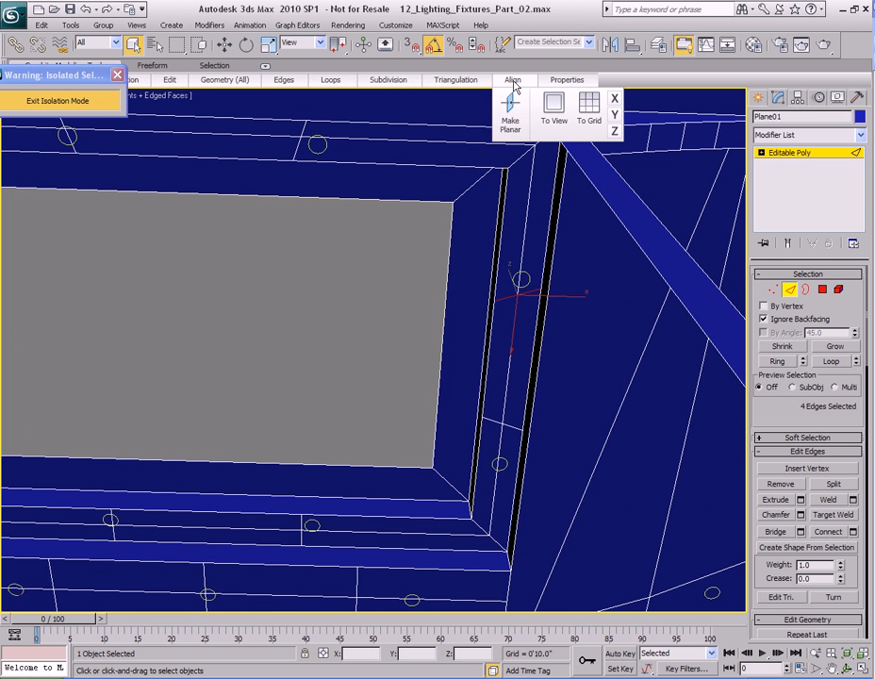
- Align the four lower cross edges of the right and left frame strips planar in Y
{"action": "middle_click_drag", "start_coordinate": [474, 450], "coordinate": [485, 413]}
{"action": "left_click", "coordinate": [503, 382]}
{"action": "left_click", "coordinate": [513, 390], "text": "ctrl"}
{"action": "middle_click_drag", "start_coordinate": [148, 372], "coordinate": [478, 396]}
{"action": "middle_click_drag", "start_coordinate": [225, 381], "coordinate": [330, 369]}
{"action": "scroll", "coordinate": [329, 368], "scroll_direction": "up", "scroll_amount": 3}
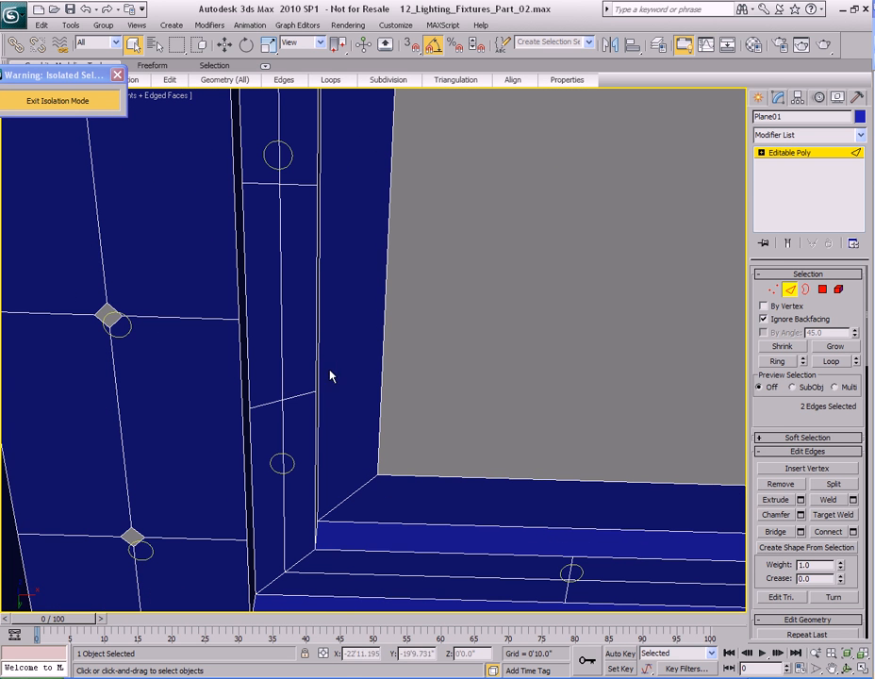
{"action": "left_click", "coordinate": [288, 397], "text": "ctrl"}
{"action": "mouse_move", "coordinate": [511, 79]}
{"action": "middle_click_drag", "start_coordinate": [600, 351], "coordinate": [495, 341]}
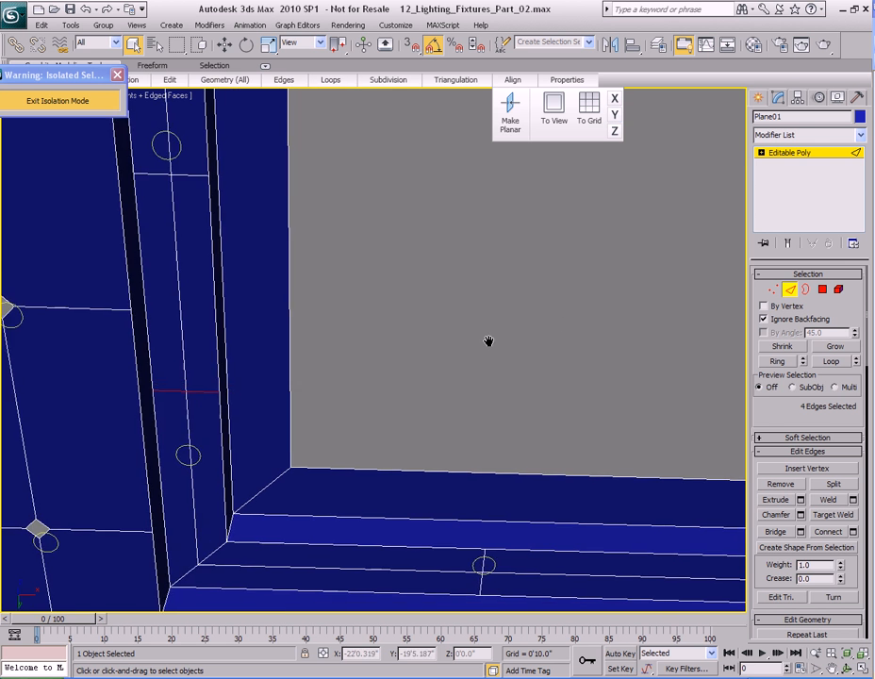
- Straighten the left pair of cross edges on the upper frame strip by aligning them planar in X
{"action": "scroll", "coordinate": [496, 341], "scroll_direction": "down", "scroll_amount": 5}
{"action": "middle_click_drag", "start_coordinate": [409, 228], "coordinate": [394, 252]}
{"action": "left_click", "coordinate": [369, 198]}
{"action": "left_click", "coordinate": [377, 231], "text": "ctrl"}
{"action": "middle_click_drag", "start_coordinate": [428, 502], "coordinate": [418, 248]}
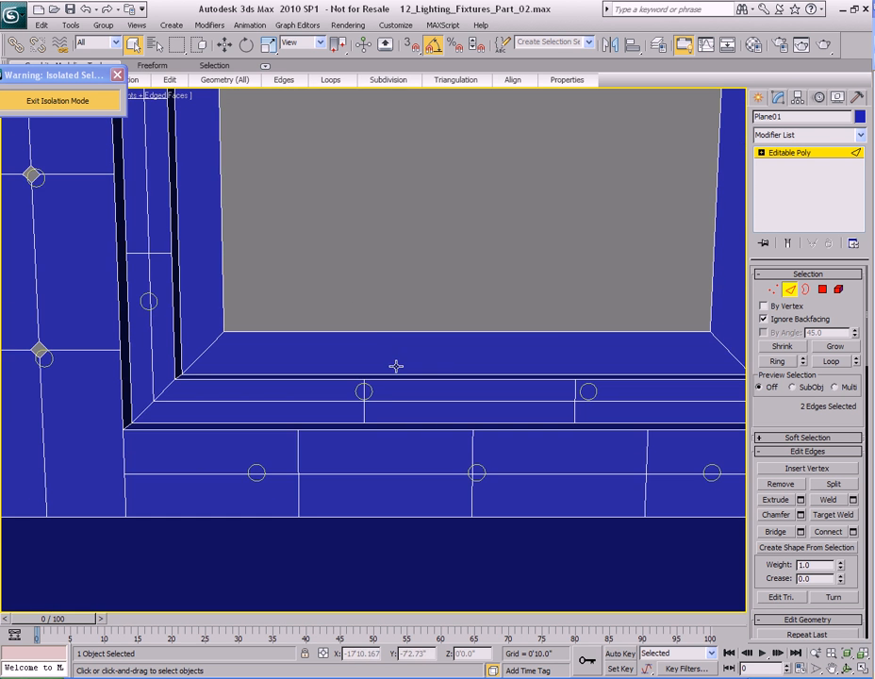
{"action": "scroll", "coordinate": [379, 417], "scroll_direction": "down", "scroll_amount": 3}
{"action": "scroll", "coordinate": [369, 363], "scroll_direction": "up", "scroll_amount": 4}
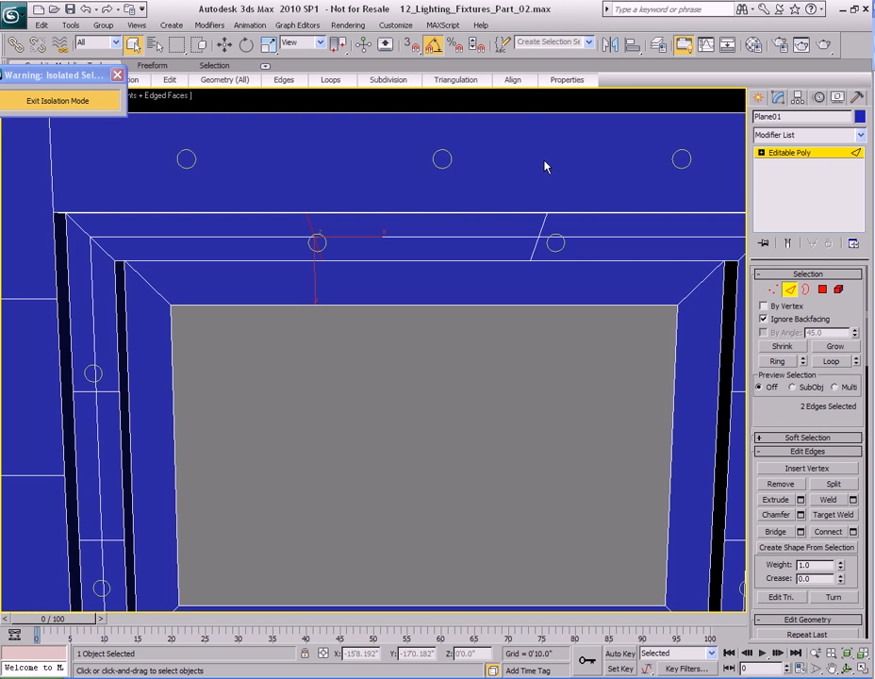
{"action": "mouse_move", "coordinate": [525, 85]}
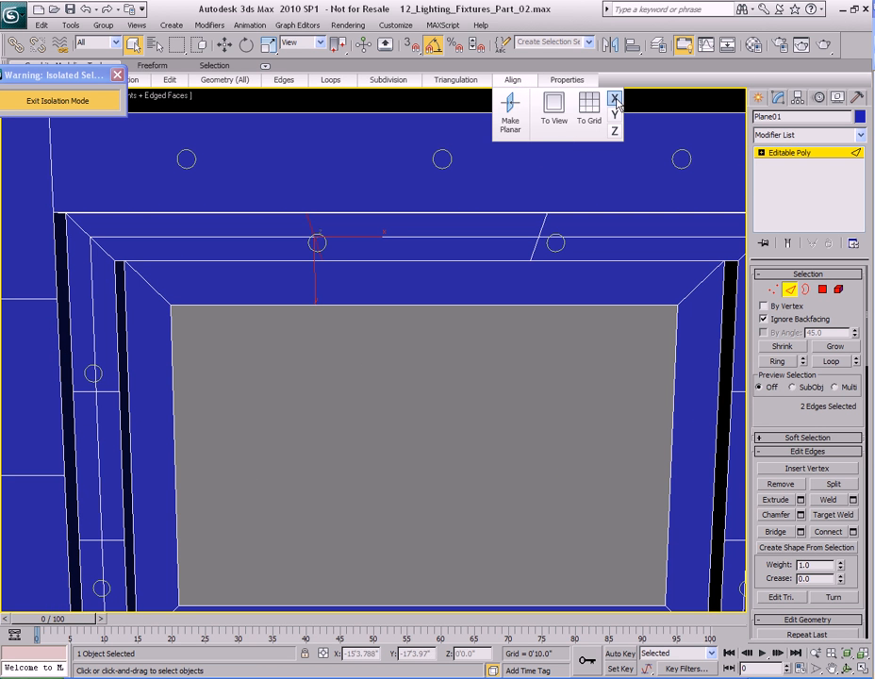
- Align the right pair of cross edges on the upper frame strip planar in X
{"action": "left_click", "coordinate": [542, 226]}
{"action": "left_click", "coordinate": [532, 254], "text": "ctrl"}
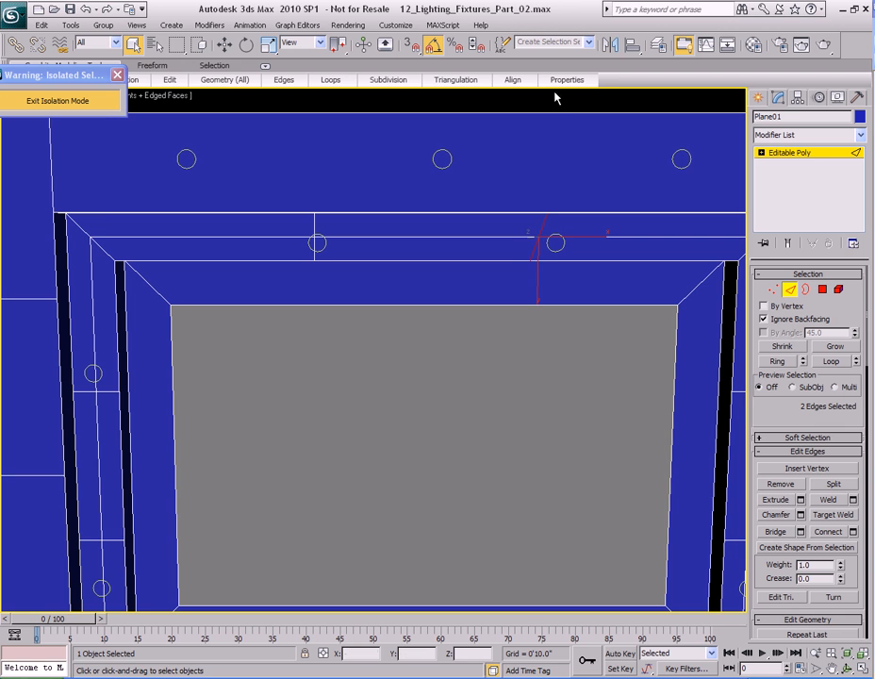
{"action": "mouse_move", "coordinate": [519, 89]}
{"action": "left_click", "coordinate": [613, 99]}
- Connect the two end edges of the ceiling panel above the recess frame with 1 segment running lengthwise through its fixture circles
{"action": "scroll", "coordinate": [539, 296], "scroll_direction": "down", "scroll_amount": 3}
{"action": "middle_click_drag", "start_coordinate": [524, 290], "coordinate": [470, 265]}
{"action": "middle_click_drag", "start_coordinate": [441, 369], "coordinate": [463, 278]}
{"action": "middle_click_drag", "start_coordinate": [379, 361], "coordinate": [455, 277]}
{"action": "left_click", "coordinate": [140, 338]}
{"action": "left_click", "coordinate": [688, 314], "text": "ctrl"}
{"action": "right_click", "coordinate": [366, 318]}
{"action": "left_click", "coordinate": [361, 379]}
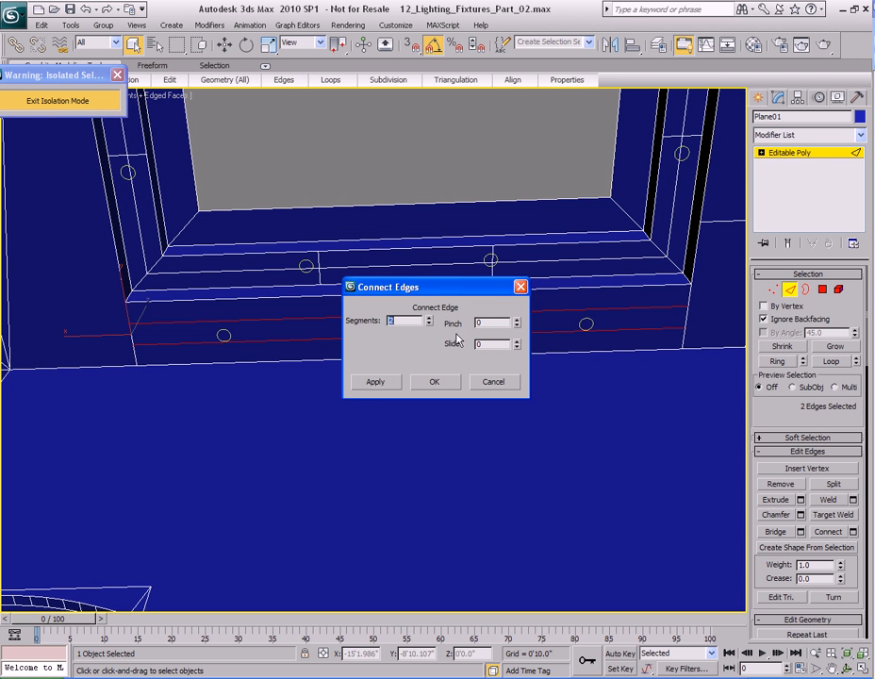
{"action": "type", "text": "1"}
{"action": "left_click_drag", "start_coordinate": [383, 287], "coordinate": [399, 91]}
{"action": "left_click", "coordinate": [396, 186]}
- Connect the three lengthwise edges of that upper ceiling panel with 3 segments to add cross edges for its three fixtures
{"action": "left_click", "coordinate": [416, 295]}
{"action": "left_click", "coordinate": [426, 327], "text": "ctrl"}
{"action": "left_click", "coordinate": [426, 354], "text": "ctrl"}
{"action": "left_click", "coordinate": [445, 123]}
{"action": "left_click", "coordinate": [445, 123]}
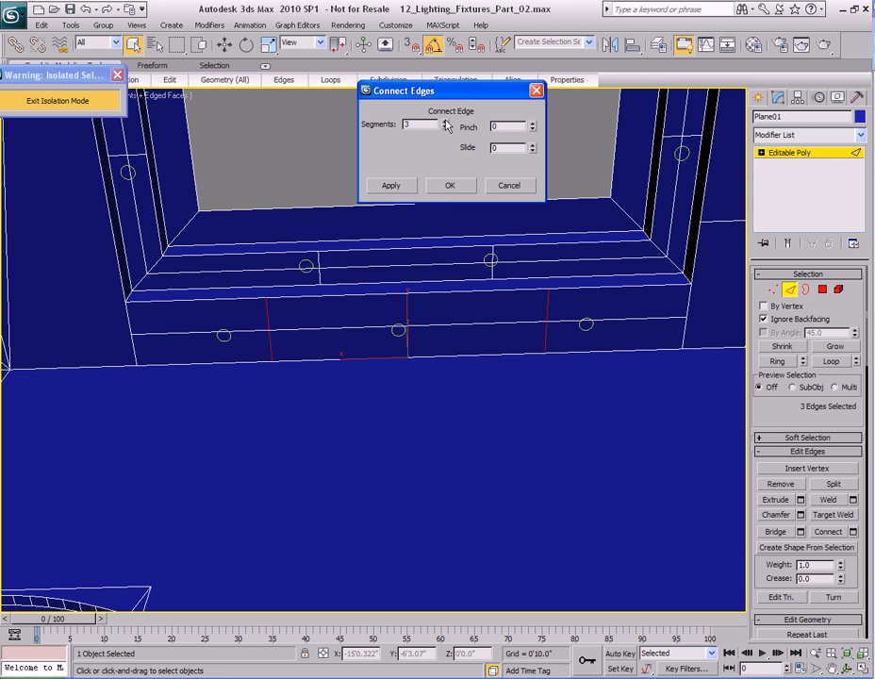
{"action": "left_click", "coordinate": [432, 188]}
- Select the five vertices where the centre and cross edges meet on the lower ceiling panel and lower frame strip
{"action": "middle_click_drag", "start_coordinate": [452, 223], "coordinate": [437, 381], "text": "alt"}
{"action": "scroll", "coordinate": [479, 328], "scroll_direction": "down", "scroll_amount": 3}
{"action": "scroll", "coordinate": [424, 391], "scroll_direction": "up", "scroll_amount": 4}
{"action": "middle_click_drag", "start_coordinate": [552, 463], "coordinate": [534, 412], "text": "alt"}
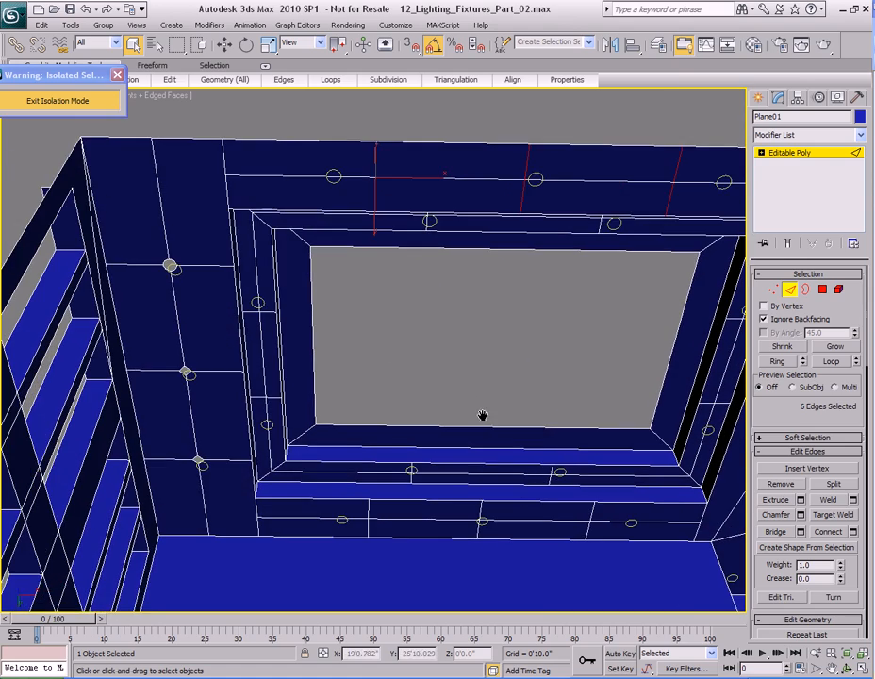
{"action": "key", "text": "1"}
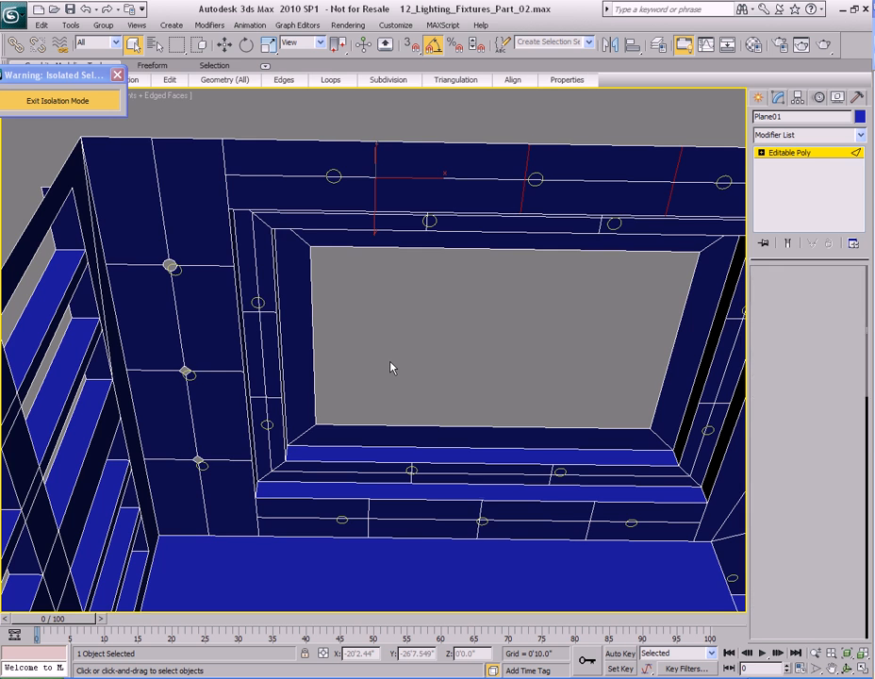
{"action": "scroll", "coordinate": [359, 483], "scroll_direction": "up", "scroll_amount": 5}
{"action": "left_click", "coordinate": [329, 434]}
{"action": "middle_click_drag", "start_coordinate": [329, 434], "coordinate": [353, 388], "text": "alt"}
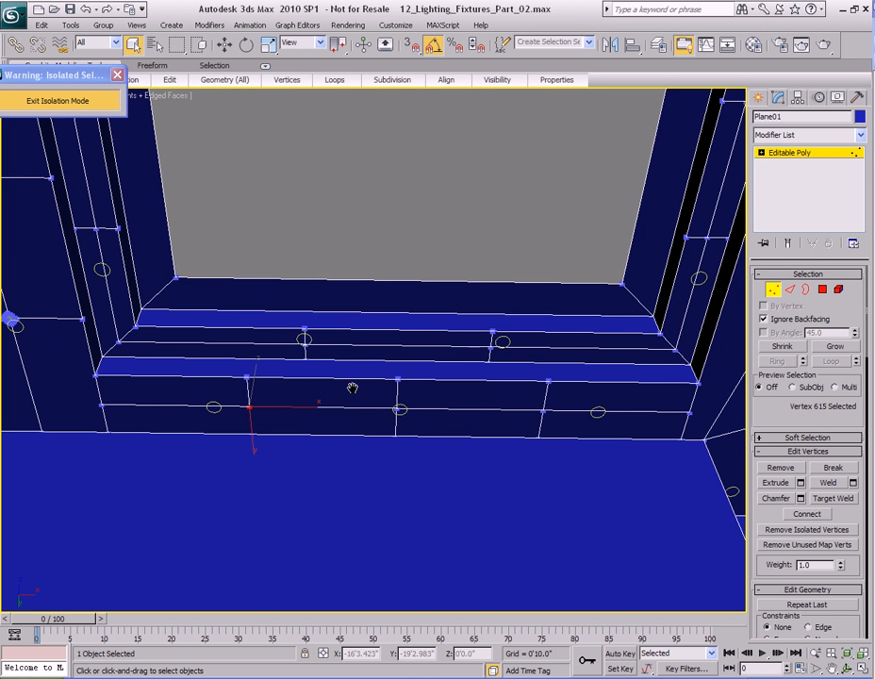
{"action": "left_click", "coordinate": [398, 408], "text": "ctrl"}
{"action": "left_click", "coordinate": [544, 413], "text": "ctrl"}
{"action": "middle_click_drag", "start_coordinate": [544, 414], "coordinate": [504, 401], "text": "alt"}
{"action": "left_click", "coordinate": [523, 347], "text": "ctrl"}
{"action": "left_click", "coordinate": [286, 342], "text": "ctrl"}
- Add the crossing vertices on the left strip, right strip, upper frame strip and upper ceiling panel to the selection
{"action": "middle_click_drag", "start_coordinate": [212, 284], "coordinate": [435, 371]}
{"action": "left_click", "coordinate": [251, 297], "text": "ctrl"}
{"action": "middle_click_drag", "start_coordinate": [292, 217], "coordinate": [335, 366]}
{"action": "left_click", "coordinate": [291, 295], "text": "ctrl"}
{"action": "middle_click_drag", "start_coordinate": [504, 250], "coordinate": [358, 332]}
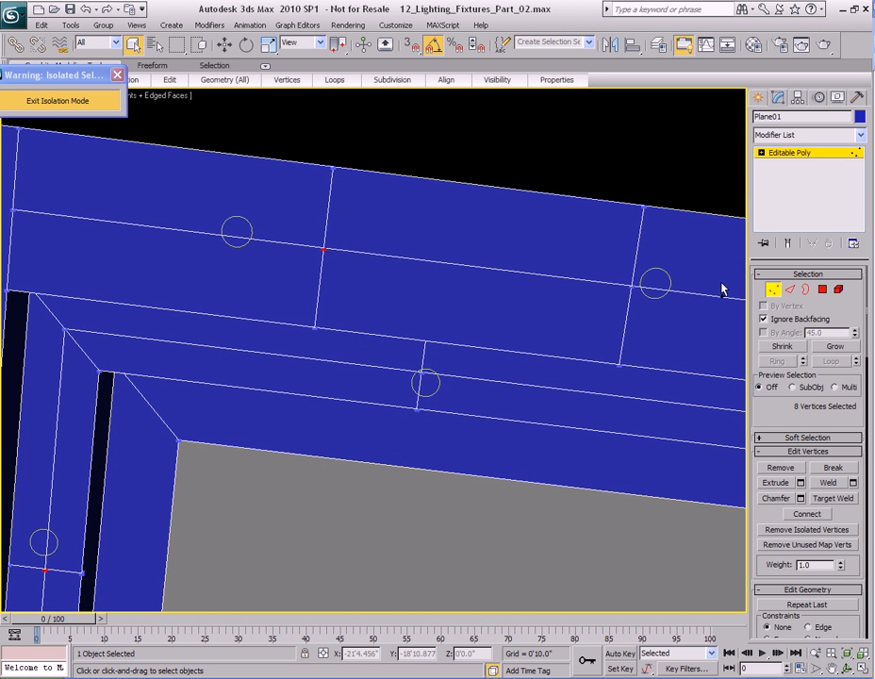
{"action": "left_click", "coordinate": [423, 369], "text": "ctrl"}
{"action": "mouse_move", "coordinate": [423, 369]}
{"action": "middle_mouse_down"}
{"action": "mouse_move", "coordinate": [355, 371]}
{"action": "mouse_move", "coordinate": [425, 378]}
{"action": "middle_mouse_up"}
{"action": "middle_click_drag", "start_coordinate": [614, 402], "coordinate": [531, 311], "text": "alt"}
{"action": "middle_click_drag", "start_coordinate": [470, 449], "coordinate": [484, 297]}
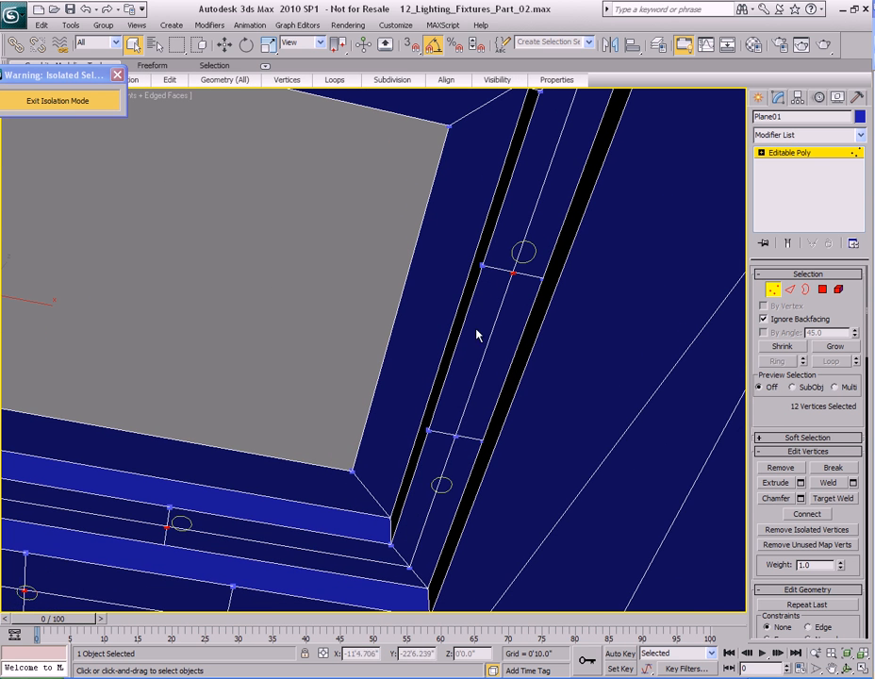
{"action": "left_click", "coordinate": [454, 435], "text": "ctrl"}
{"action": "scroll", "coordinate": [264, 423], "scroll_direction": "down", "scroll_amount": 2}
{"action": "middle_click_drag", "start_coordinate": [330, 417], "coordinate": [499, 353]}
{"action": "scroll", "coordinate": [499, 354], "scroll_direction": "down", "scroll_amount": 3}
{"action": "middle_click_drag", "start_coordinate": [492, 401], "coordinate": [425, 357], "text": "alt"}
{"action": "left_click", "coordinate": [540, 154], "text": "ctrl"}
{"action": "middle_click_drag", "start_coordinate": [566, 255], "coordinate": [440, 324]}
- Chamfer the selected crossing vertices by 0'3.0"
{"action": "right_click", "coordinate": [404, 204]}
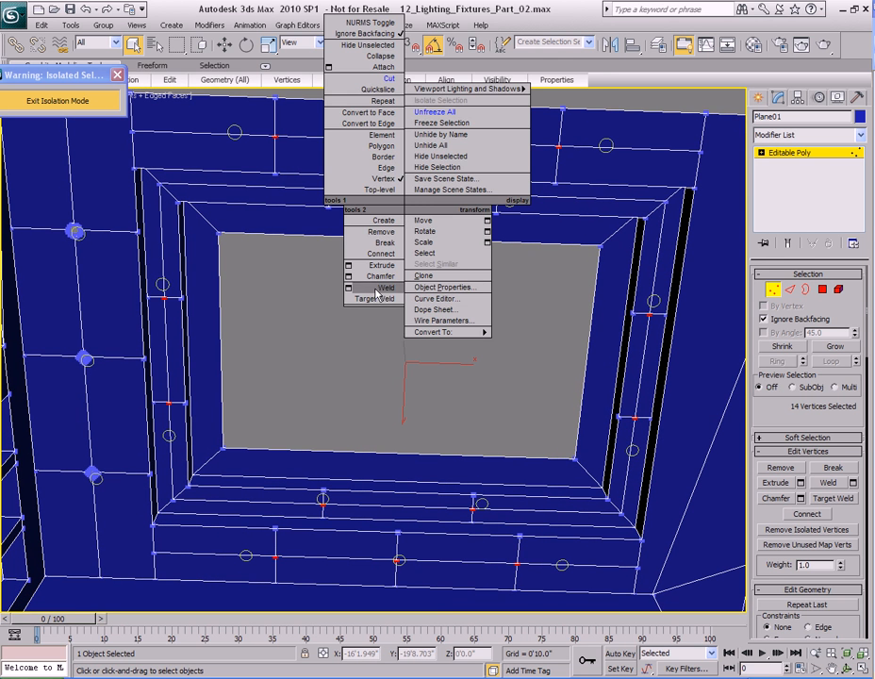
{"action": "left_click", "coordinate": [348, 276]}
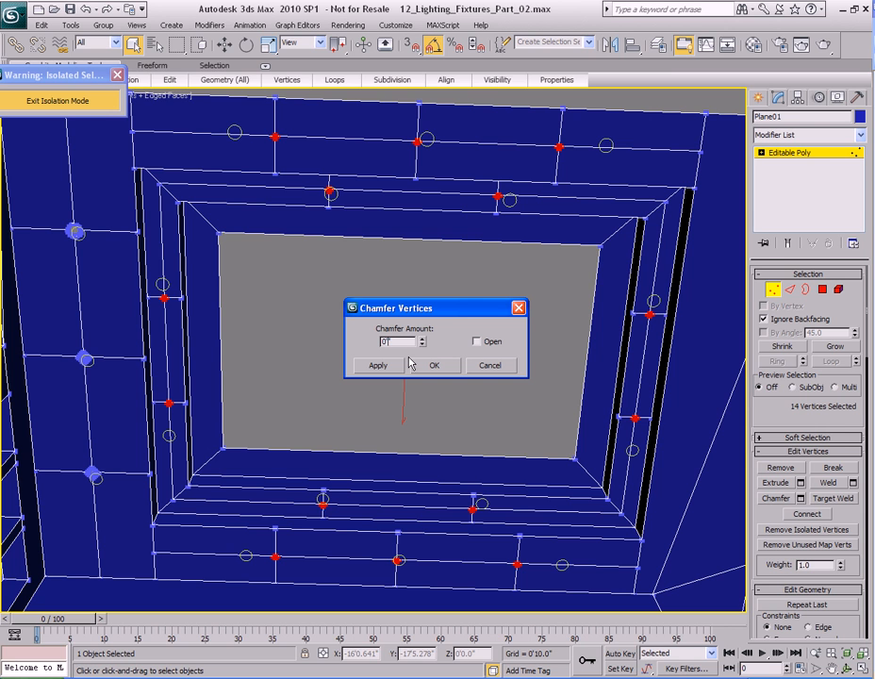
{"action": "key", "text": "Return"}
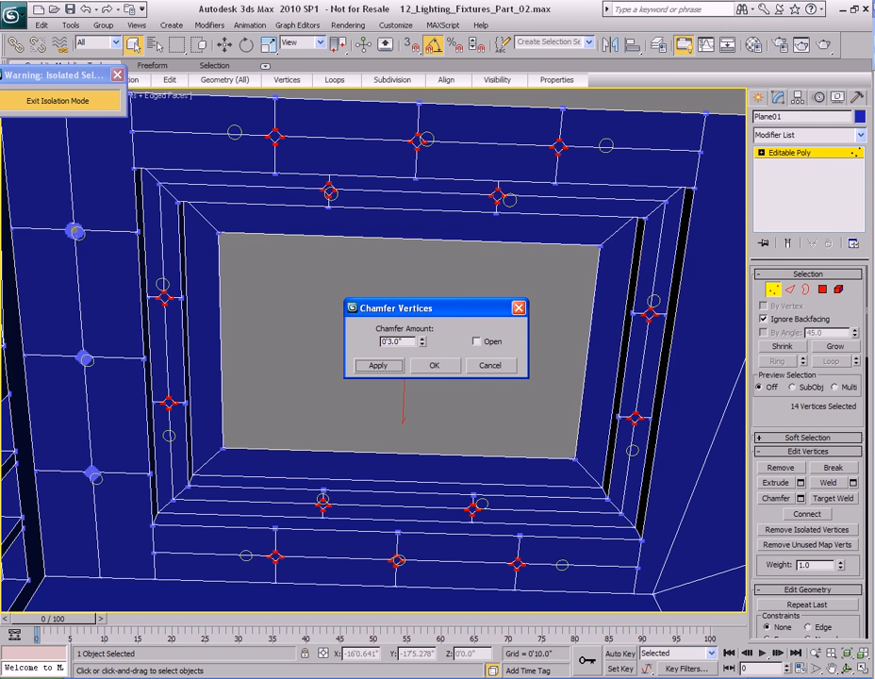
{"action": "left_click", "coordinate": [438, 369]}
{"action": "middle_click_drag", "start_coordinate": [439, 367], "coordinate": [515, 367]}
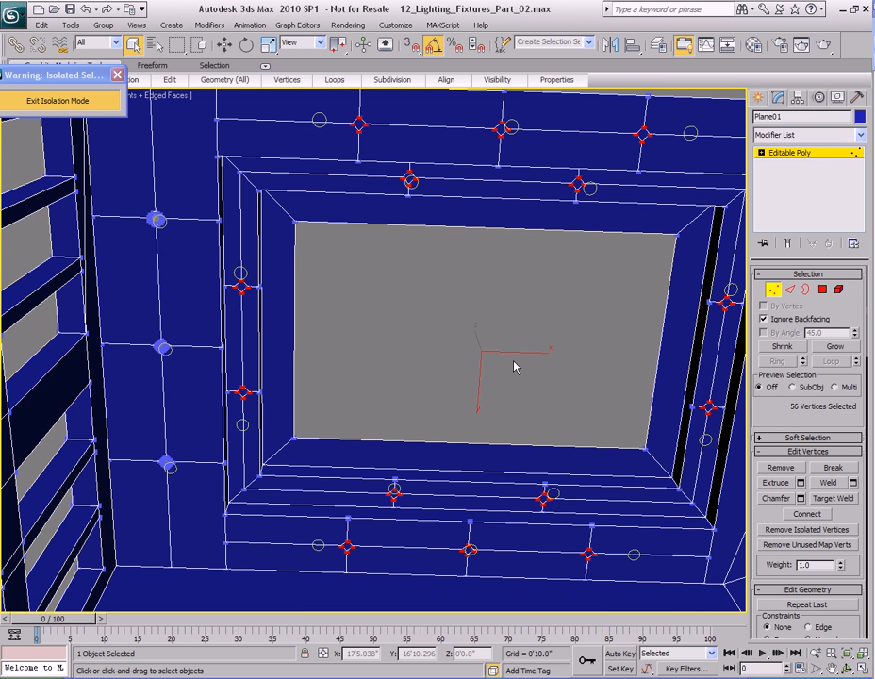
- Select the diamond-shaped polygons on the left frame strip, lower frame strip and lower ceiling panel
{"action": "key", "text": "4"}
{"action": "middle_click_drag", "start_coordinate": [507, 318], "coordinate": [480, 347]}
{"action": "middle_click_drag", "start_coordinate": [403, 356], "coordinate": [483, 326]}
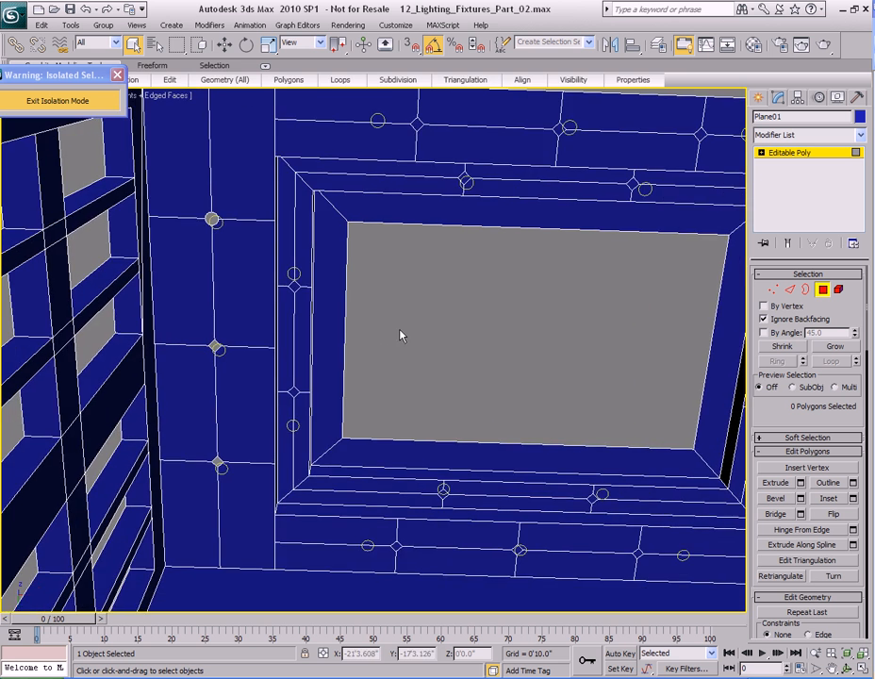
{"action": "scroll", "coordinate": [403, 335], "scroll_direction": "up", "scroll_amount": 4}
{"action": "left_click", "coordinate": [295, 229]}
{"action": "left_click", "coordinate": [293, 435], "text": "ctrl"}
{"action": "key", "text": "ctrl+z"}
{"action": "left_click", "coordinate": [291, 427], "text": "ctrl"}
{"action": "middle_click_drag", "start_coordinate": [524, 445], "coordinate": [339, 321]}
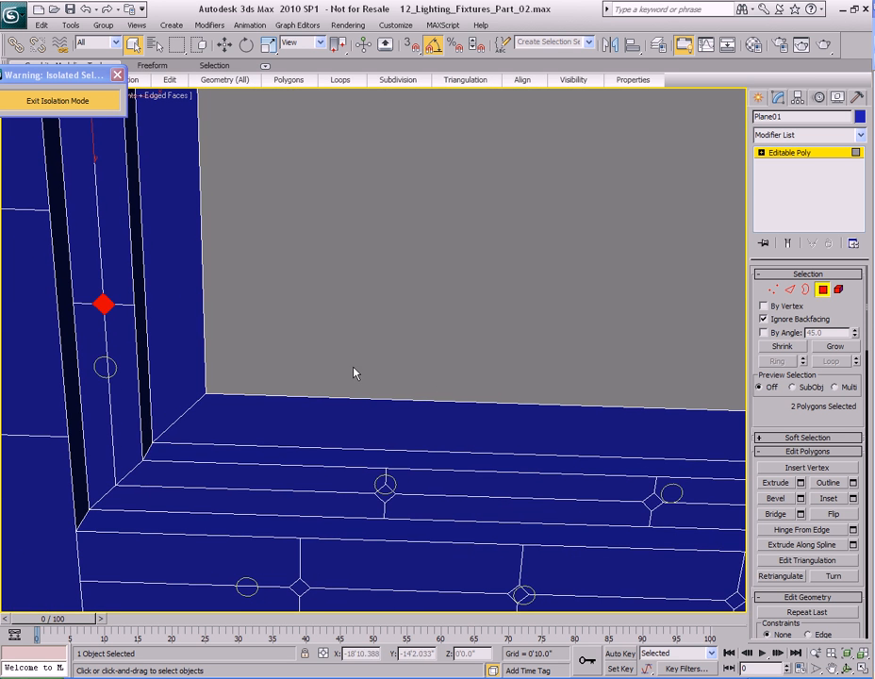
{"action": "left_click", "coordinate": [384, 486], "text": "ctrl"}
{"action": "middle_click_drag", "start_coordinate": [579, 487], "coordinate": [425, 421]}
{"action": "left_click", "coordinate": [491, 434], "text": "ctrl"}
{"action": "left_click", "coordinate": [571, 533], "text": "ctrl"}
{"action": "left_click", "coordinate": [356, 525], "text": "ctrl"}
{"action": "middle_click_drag", "start_coordinate": [318, 472], "coordinate": [345, 444]}
{"action": "left_click", "coordinate": [313, 495], "text": "ctrl"}
{"action": "scroll", "coordinate": [343, 443], "scroll_direction": "down", "scroll_amount": 4}
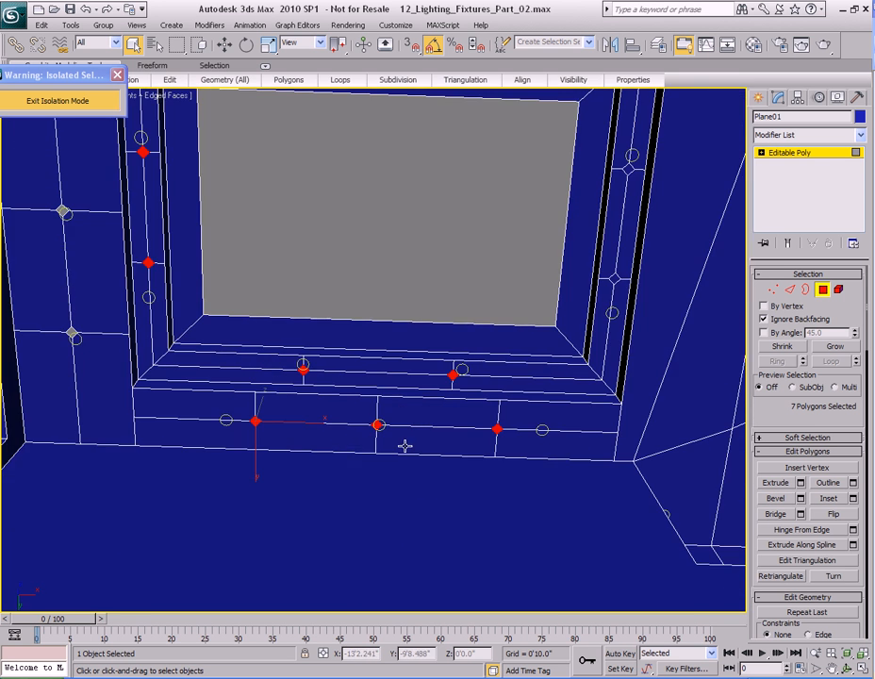
- Add the diamond-shaped polygons on the right frame strip, upper frame strip and upper ceiling panel to the selection
{"action": "scroll", "coordinate": [343, 443], "scroll_direction": "up", "scroll_amount": 2}
{"action": "middle_click_drag", "start_coordinate": [562, 444], "coordinate": [505, 441]}
{"action": "middle_click_drag", "start_coordinate": [612, 361], "coordinate": [539, 405]}
{"action": "left_click", "coordinate": [539, 390], "text": "ctrl"}
{"action": "left_click", "coordinate": [553, 244], "text": "ctrl"}
{"action": "middle_click_drag", "start_coordinate": [511, 188], "coordinate": [501, 407]}
{"action": "middle_click_drag", "start_coordinate": [326, 322], "coordinate": [633, 359]}
{"action": "left_click", "coordinate": [589, 318], "text": "ctrl"}
{"action": "left_click", "coordinate": [348, 311], "text": "ctrl"}
{"action": "left_click", "coordinate": [269, 241], "text": "ctrl"}
{"action": "left_click", "coordinate": [476, 248], "text": "ctrl"}
{"action": "left_click", "coordinate": [681, 255], "text": "ctrl"}
{"action": "middle_click_drag", "start_coordinate": [673, 321], "coordinate": [554, 287]}
{"action": "scroll", "coordinate": [584, 292], "scroll_direction": "down", "scroll_amount": 5}
{"action": "scroll", "coordinate": [502, 315], "scroll_direction": "up", "scroll_amount": 3}
{"action": "middle_click_drag", "start_coordinate": [501, 316], "coordinate": [443, 186], "text": "alt"}
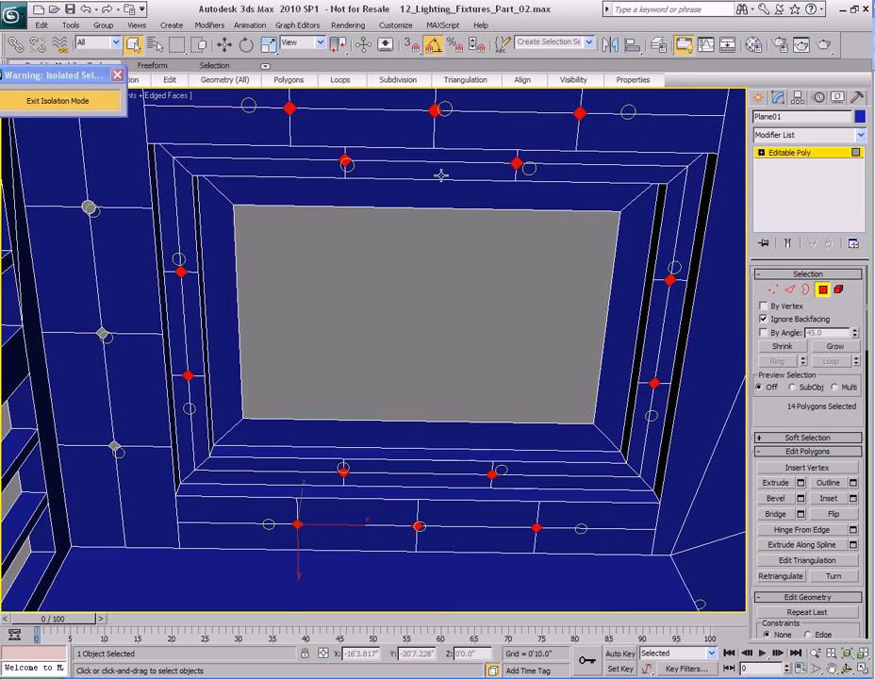
- Tessellate the selected diamond polygons twice by Edge with tension 0.0
{"action": "scroll", "coordinate": [443, 186], "scroll_direction": "up", "scroll_amount": 10}
{"action": "middle_click_drag", "start_coordinate": [450, 348], "coordinate": [476, 355], "text": "alt"}
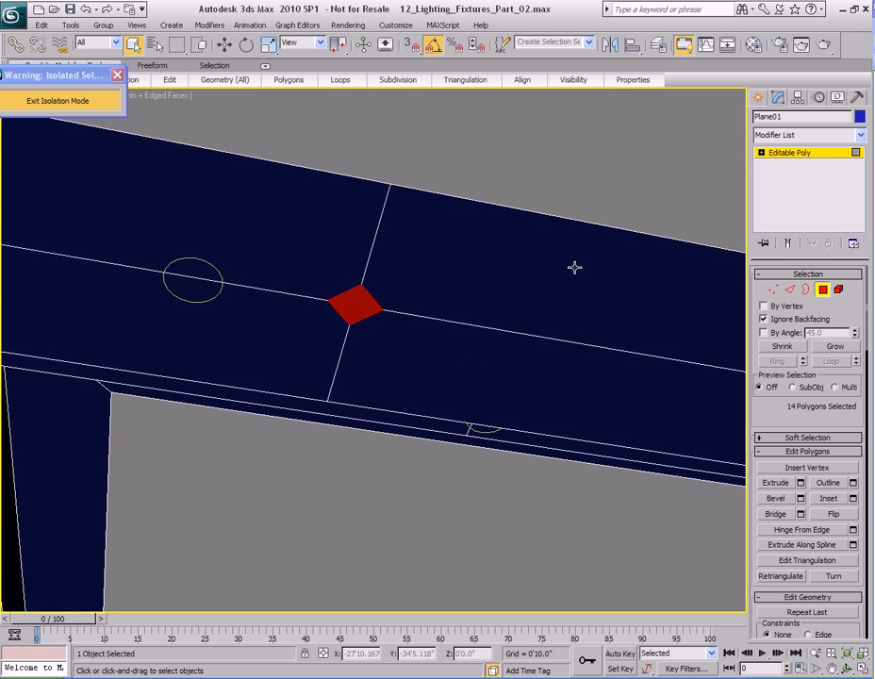
{"action": "mouse_move", "coordinate": [396, 81]}
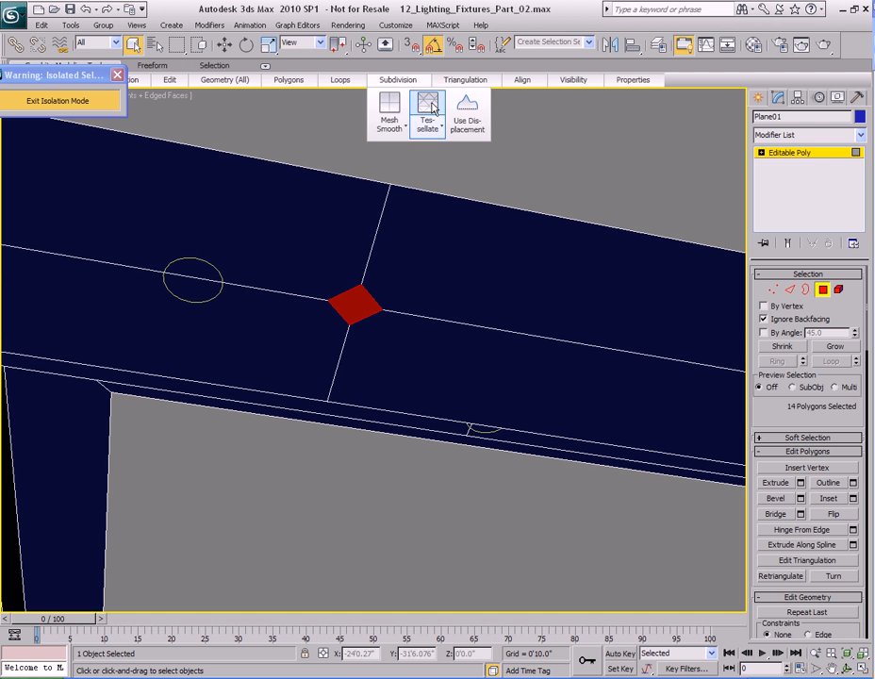
{"action": "left_click", "coordinate": [426, 106], "text": "shift"}
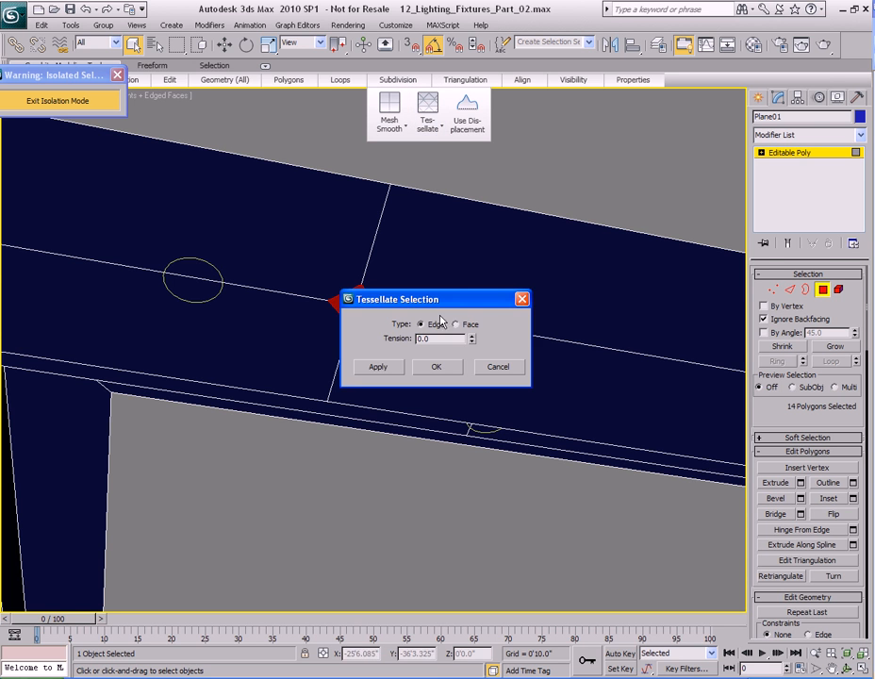
{"action": "left_click_drag", "start_coordinate": [436, 301], "coordinate": [641, 193]}
{"action": "scroll", "coordinate": [355, 309], "scroll_direction": "up", "scroll_amount": 4}
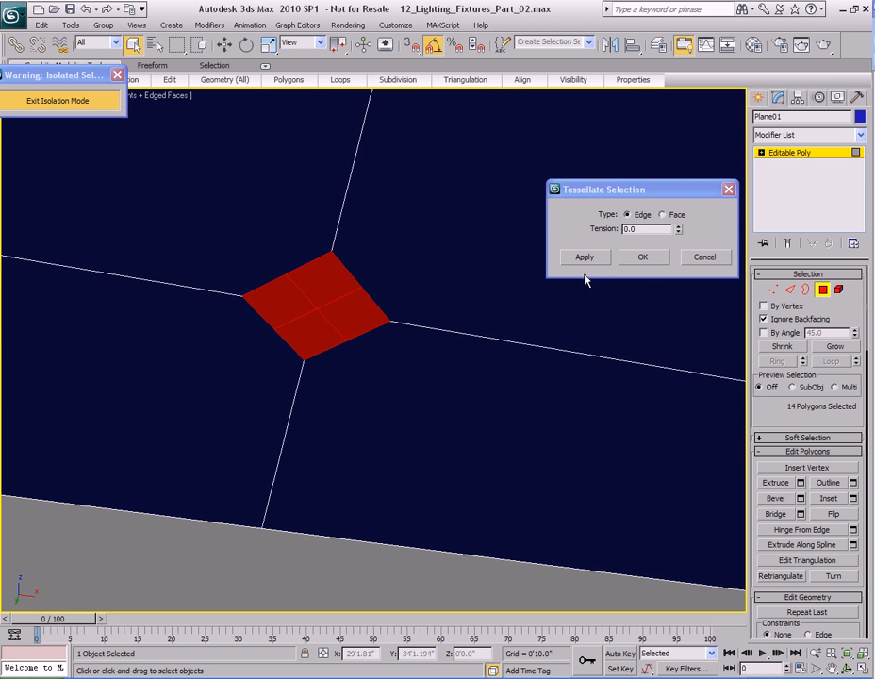
{"action": "left_click", "coordinate": [584, 257]}
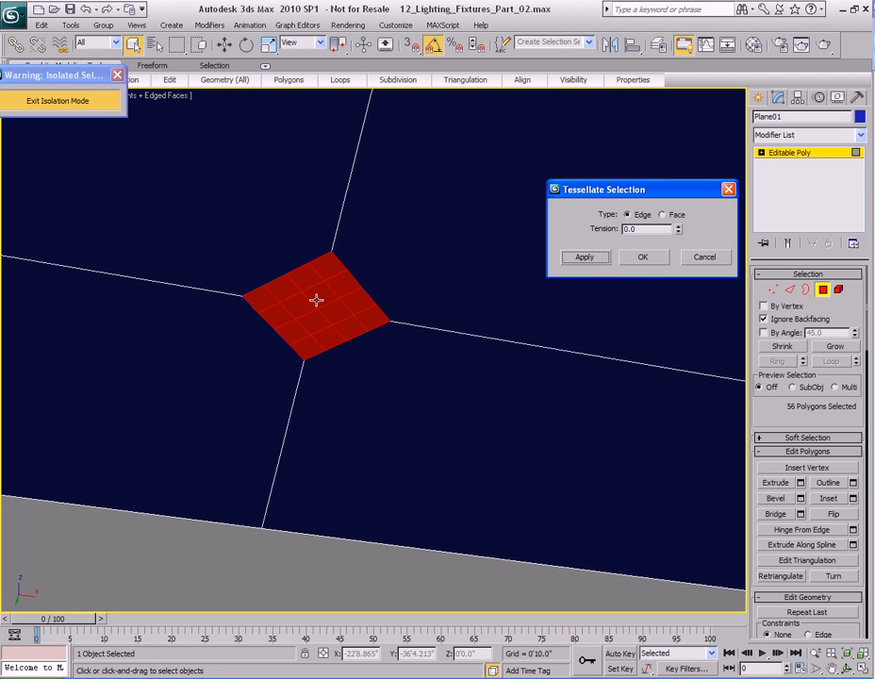
{"action": "left_click", "coordinate": [648, 259]}
{"action": "scroll", "coordinate": [474, 355], "scroll_direction": "down", "scroll_amount": 10}
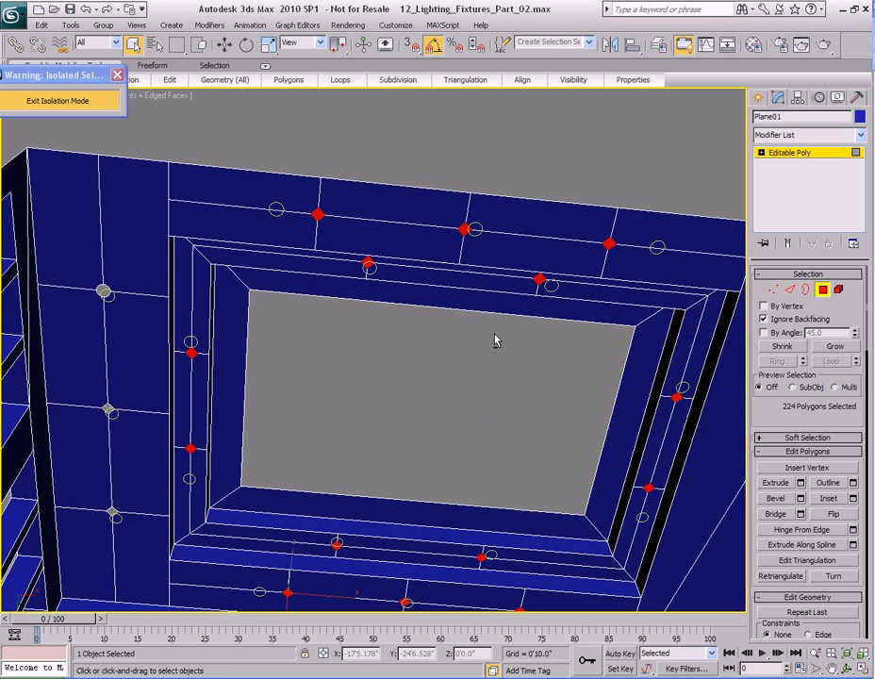
{"action": "middle_click_drag", "start_coordinate": [483, 355], "coordinate": [471, 317]}
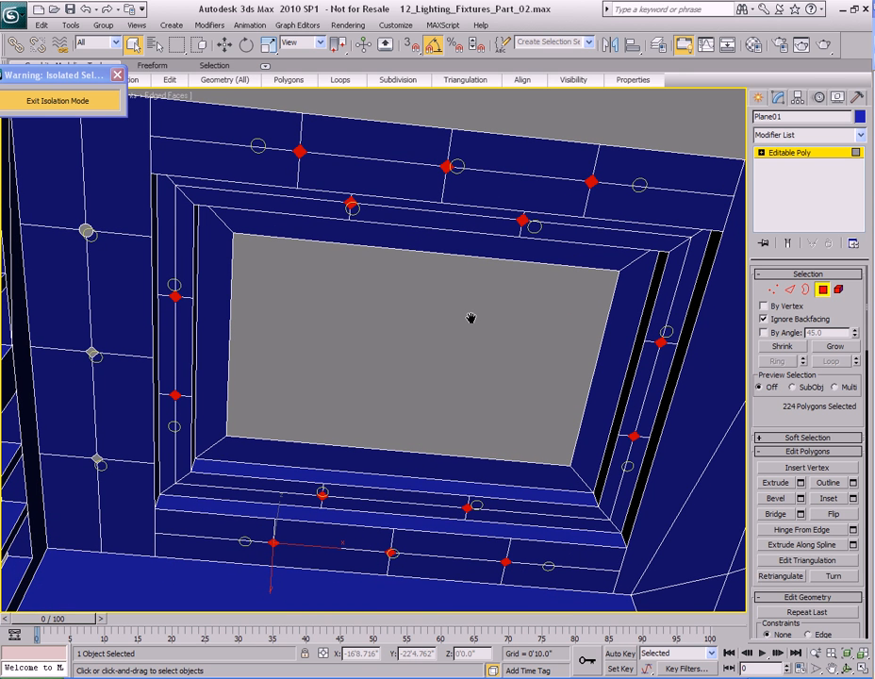
- Clear the vertex selection and examine the diamond openings on the frame strips and the left ceiling panel
{"action": "key", "text": "1"}
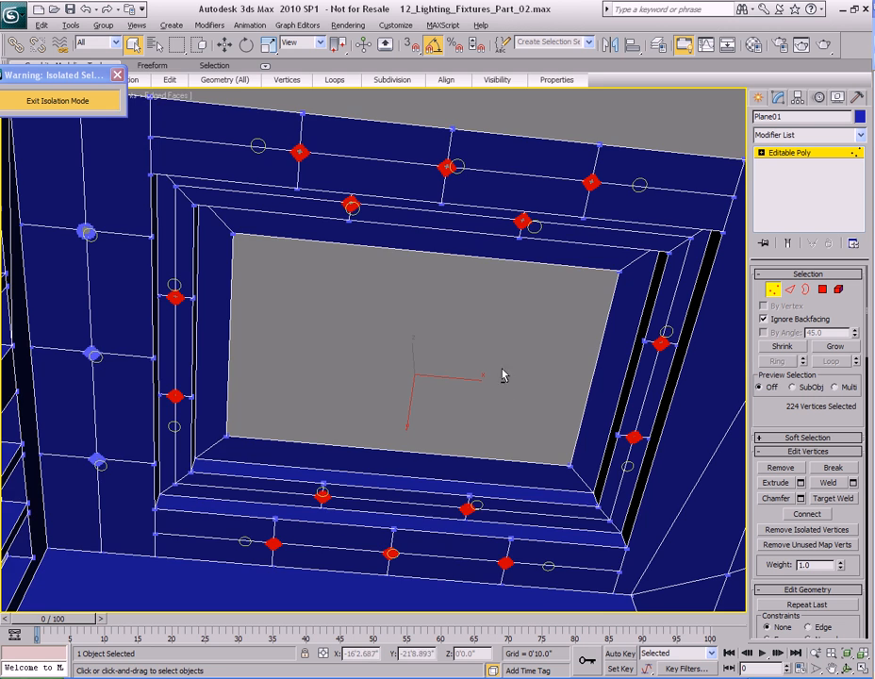
{"action": "middle_click_drag", "start_coordinate": [502, 379], "coordinate": [496, 370], "text": "alt"}
{"action": "left_click", "coordinate": [400, 326]}
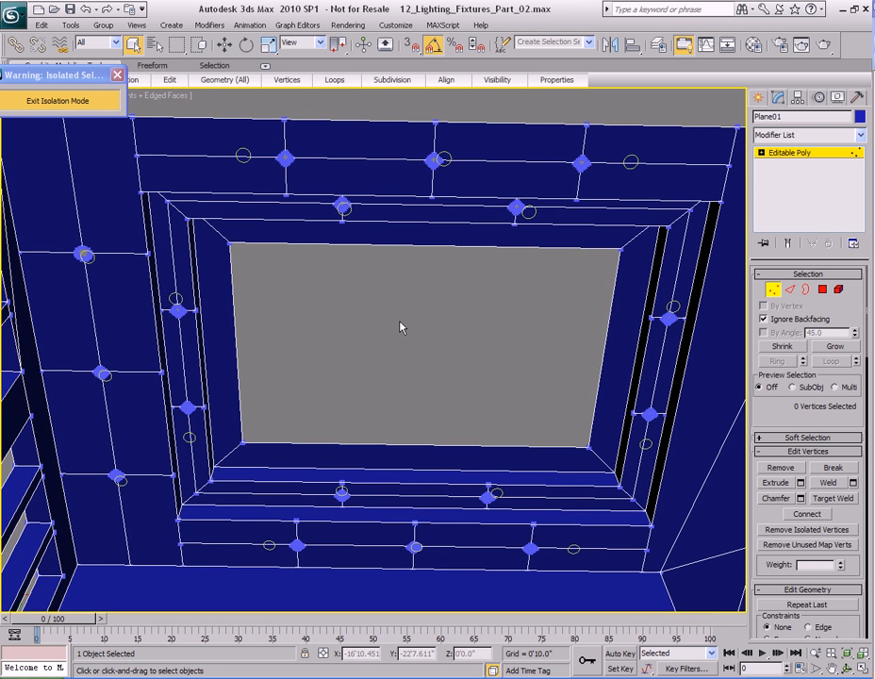
{"action": "key", "text": "1"}
{"action": "middle_click_drag", "start_coordinate": [337, 371], "coordinate": [398, 346]}
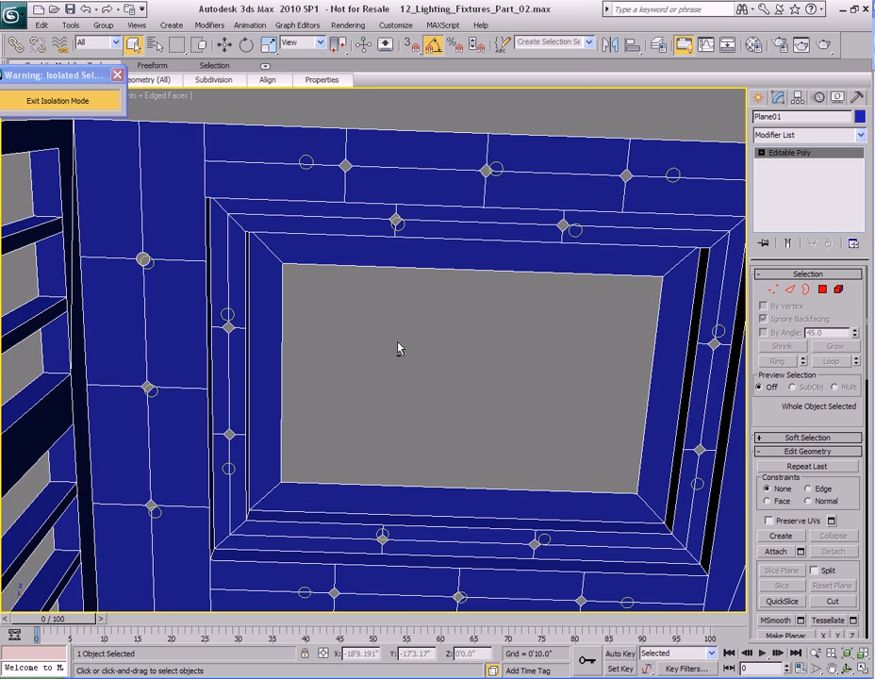
{"action": "middle_click_drag", "start_coordinate": [459, 373], "coordinate": [421, 350]}
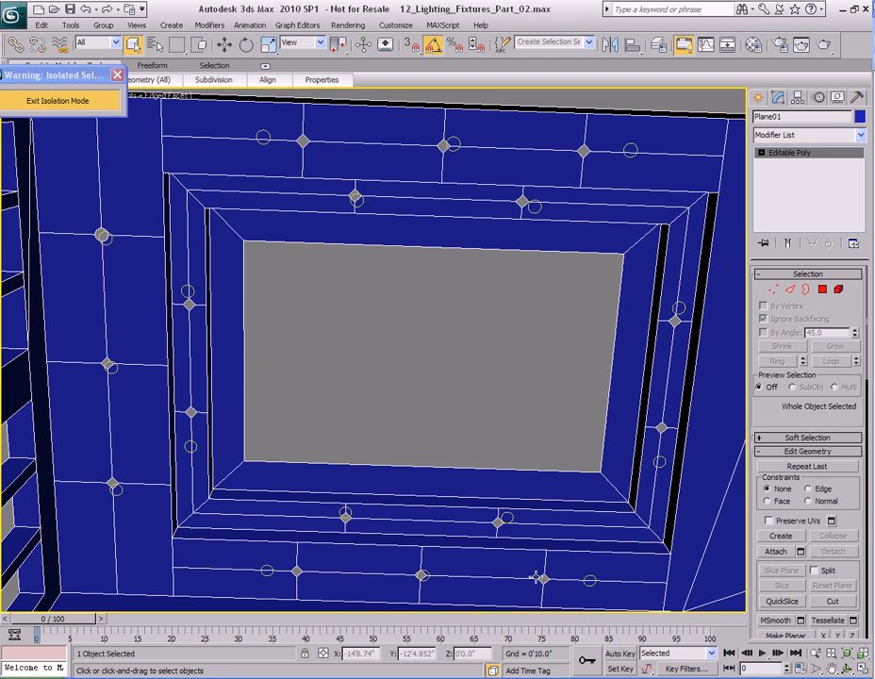
{"action": "middle_click_drag", "start_coordinate": [497, 395], "coordinate": [454, 375], "text": "alt"}
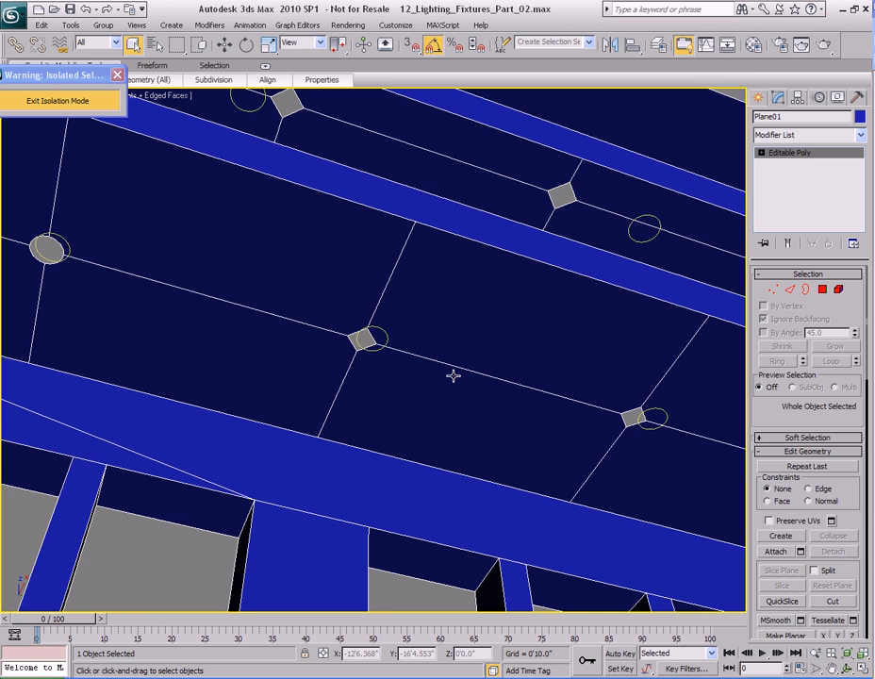
{"action": "middle_click_drag", "start_coordinate": [374, 374], "coordinate": [421, 361]}
- Select all the vertices around the middle diamond opening on the left ceiling panel
{"action": "key", "text": "1"}
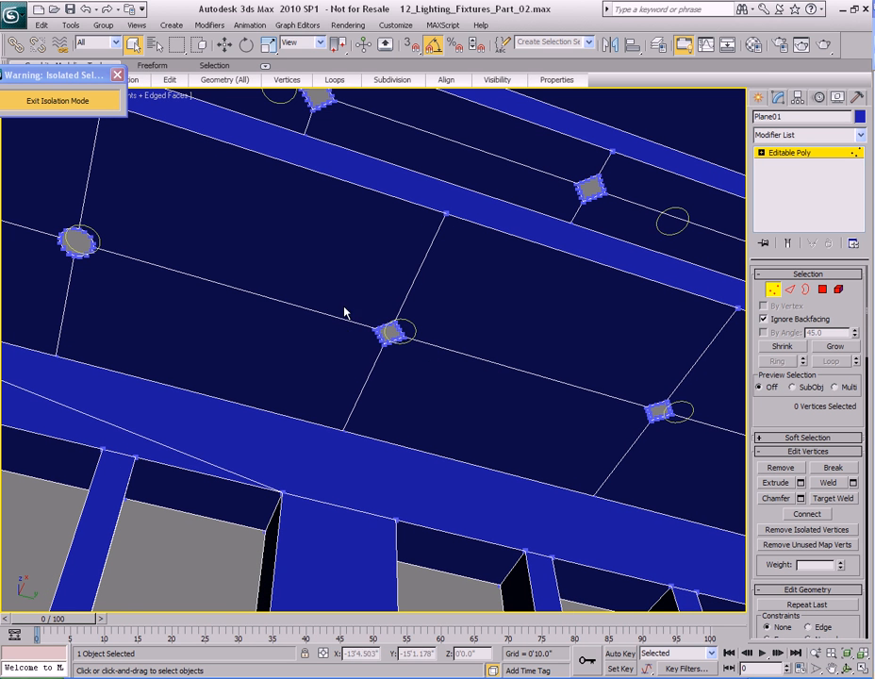
{"action": "left_click_drag", "start_coordinate": [349, 309], "coordinate": [430, 377]}
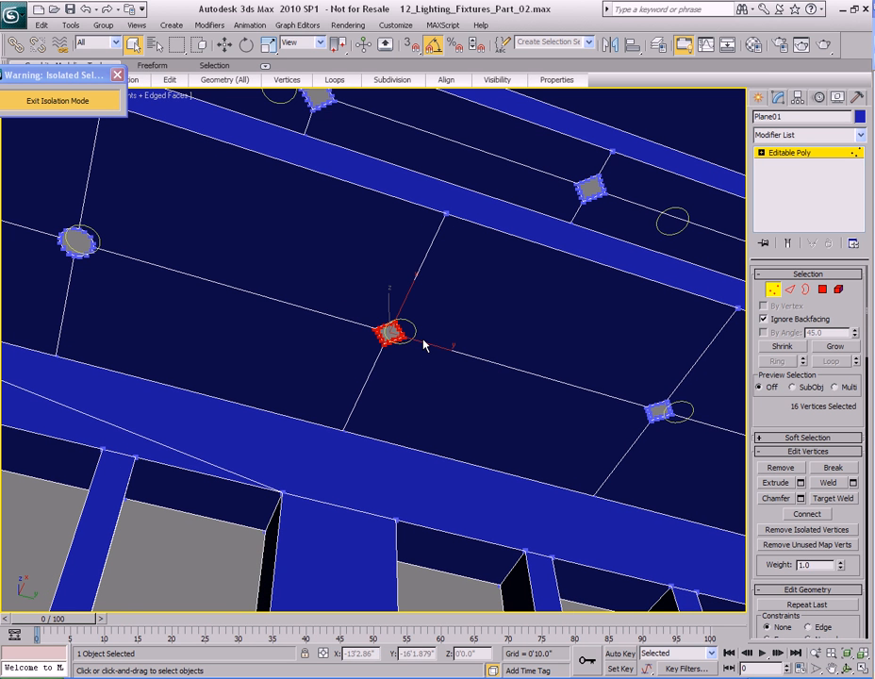
{"action": "scroll", "coordinate": [425, 346], "scroll_direction": "up", "scroll_amount": 2}
{"action": "middle_click_drag", "start_coordinate": [478, 352], "coordinate": [380, 329]}
{"action": "scroll", "coordinate": [380, 328], "scroll_direction": "down", "scroll_amount": 2}
{"action": "scroll", "coordinate": [380, 329], "scroll_direction": "up", "scroll_amount": 1}
{"action": "scroll", "coordinate": [381, 329], "scroll_direction": "down", "scroll_amount": 2}
{"action": "left_click_drag", "start_coordinate": [541, 362], "coordinate": [635, 431]}
{"action": "left_click_drag", "start_coordinate": [338, 302], "coordinate": [427, 375]}
{"action": "scroll", "coordinate": [414, 365], "scroll_direction": "up", "scroll_amount": 2}
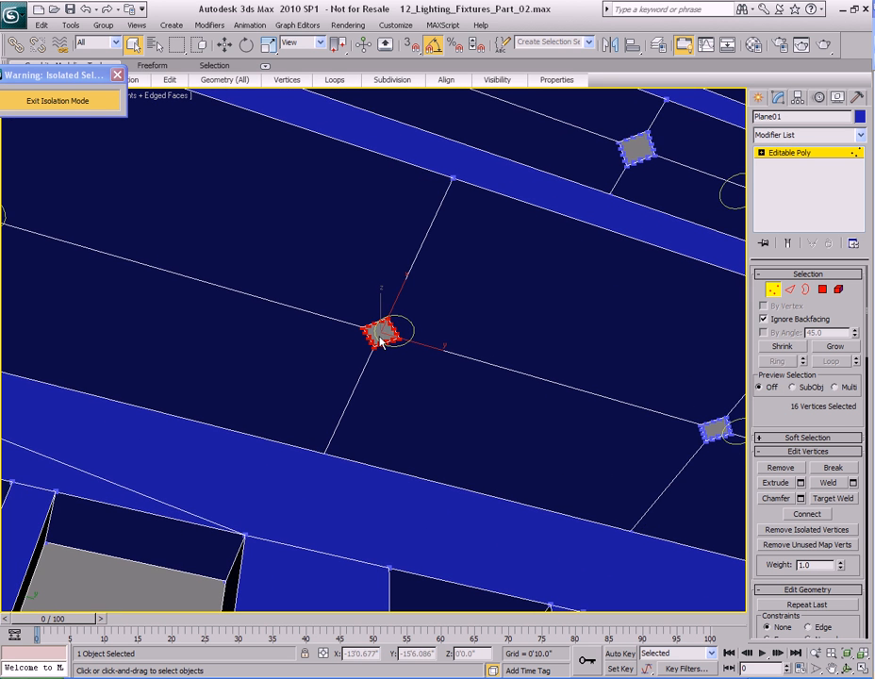
- Apply a Spherify modifier at 100 percent to the selected vertices, collapse the stack, and return to vertex editing with Ignore Backfacing on
{"action": "left_click", "coordinate": [209, 24]}
{"action": "mouse_move", "coordinate": [247, 228]}
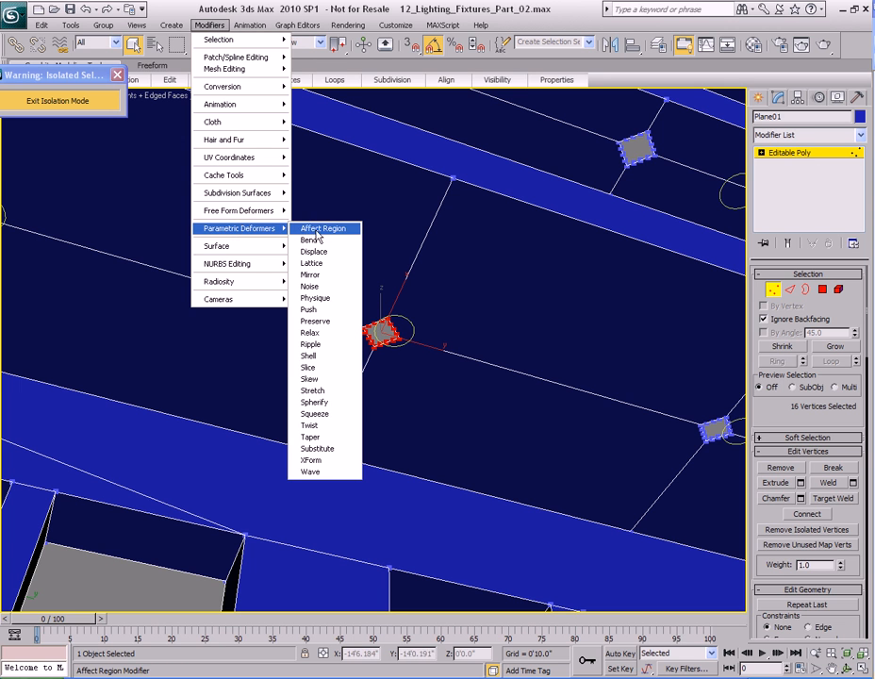
{"action": "left_click", "coordinate": [314, 403]}
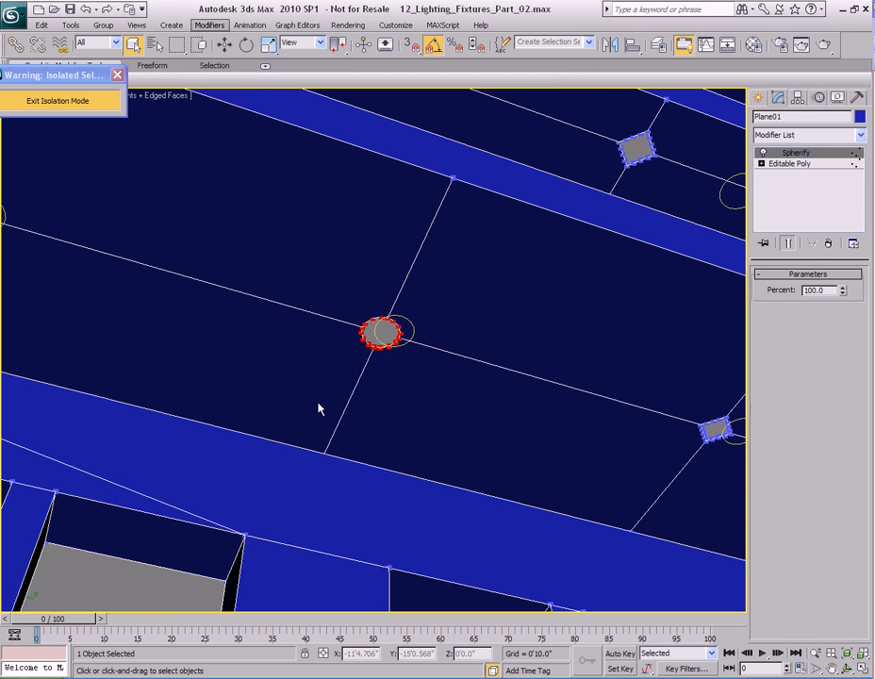
{"action": "right_click", "coordinate": [788, 184]}
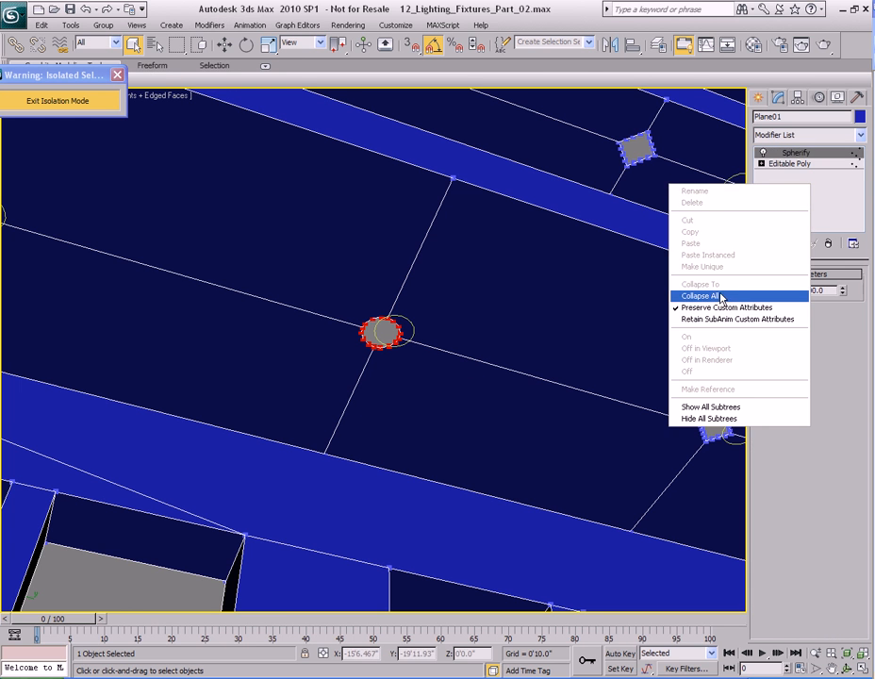
{"action": "left_click", "coordinate": [669, 283]}
{"action": "left_click", "coordinate": [773, 289]}
{"action": "left_click", "coordinate": [763, 319]}
- Select all the vertices around the remaining diamond opening on the left ceiling panel
{"action": "middle_click_drag", "start_coordinate": [567, 382], "coordinate": [305, 258]}
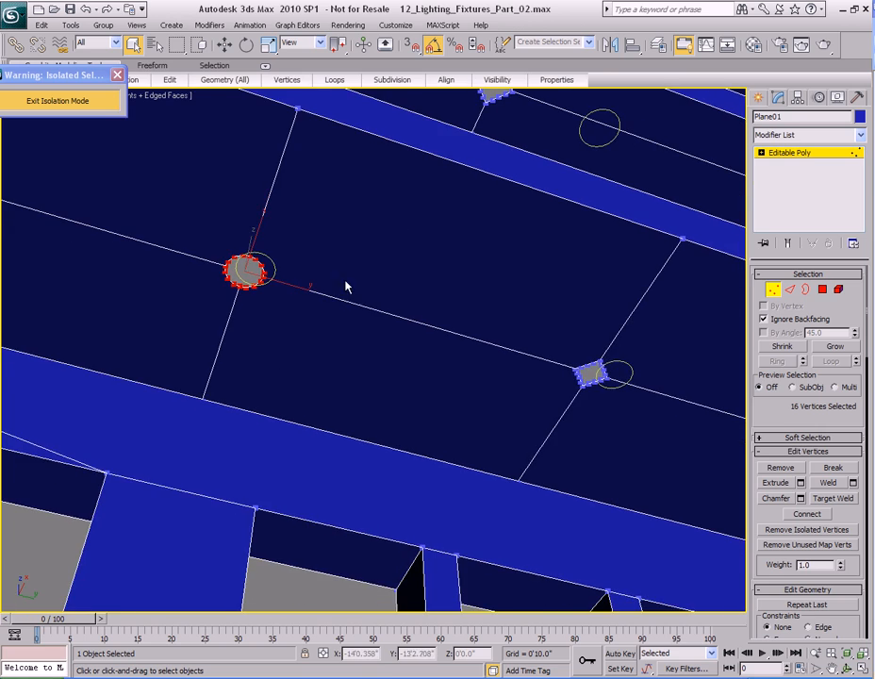
{"action": "left_click_drag", "start_coordinate": [530, 321], "coordinate": [655, 408]}
{"action": "middle_click_drag", "start_coordinate": [658, 406], "coordinate": [418, 315]}
- Examine the diamond openings and fixture circles still left to process across the ceiling
{"action": "scroll", "coordinate": [417, 315], "scroll_direction": "down", "scroll_amount": 5}
{"action": "middle_click_drag", "start_coordinate": [368, 335], "coordinate": [421, 326], "text": "alt"}
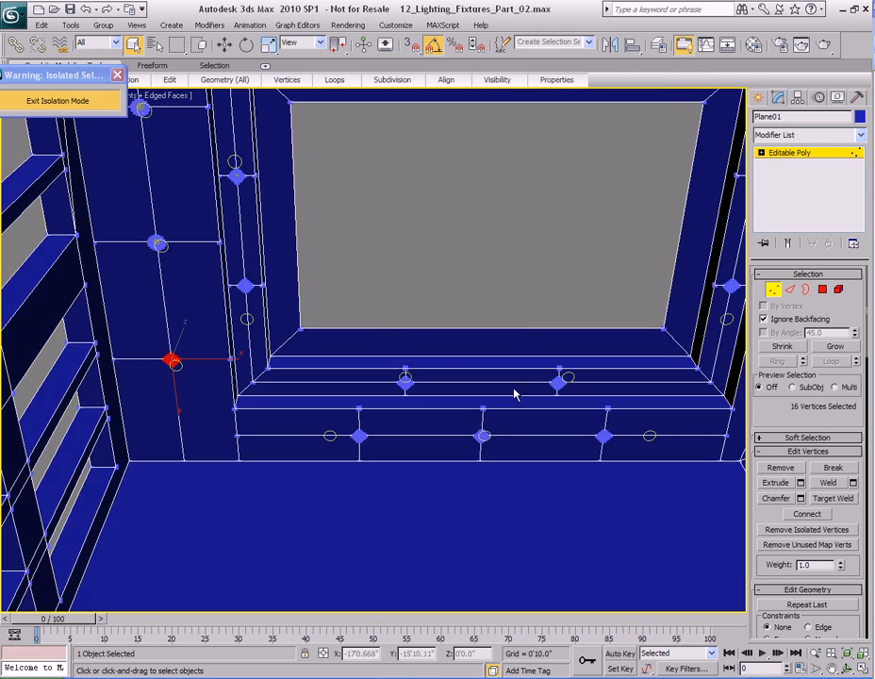
{"action": "scroll", "coordinate": [597, 393], "scroll_direction": "down", "scroll_amount": 3}
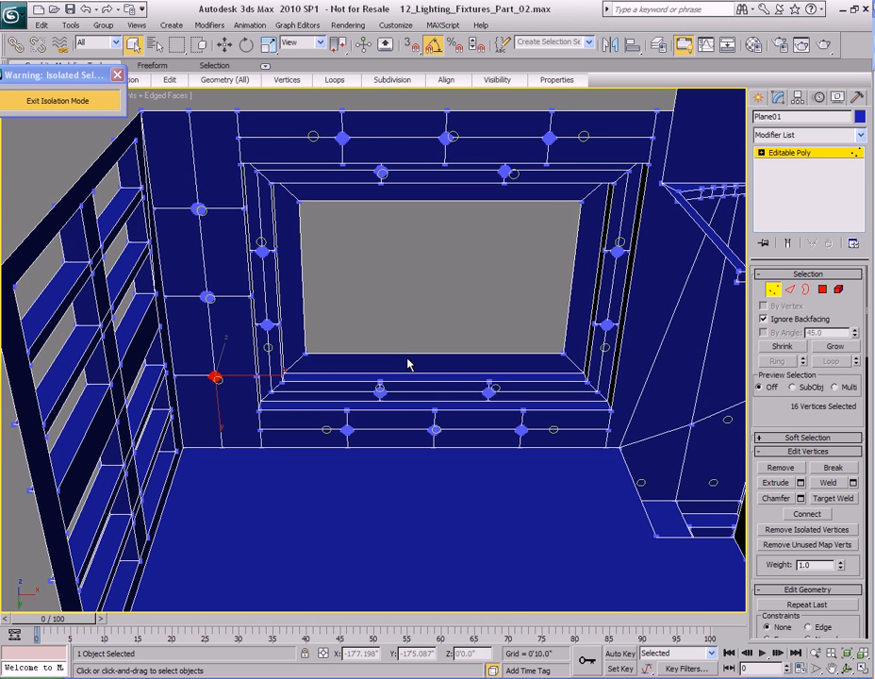
{"action": "middle_click_drag", "start_coordinate": [620, 358], "coordinate": [472, 316], "text": "alt"}
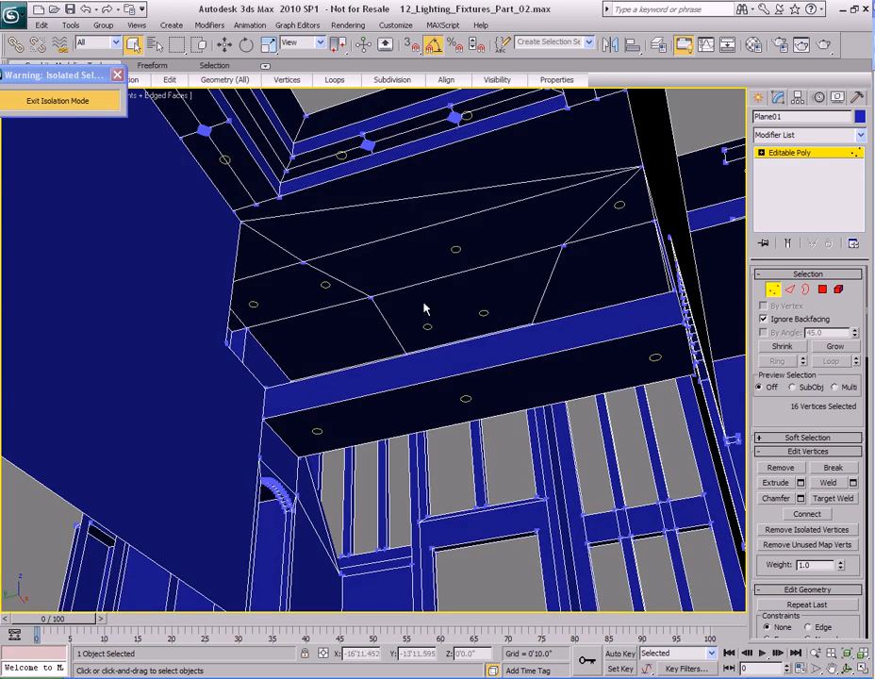
{"action": "middle_click_drag", "start_coordinate": [467, 317], "coordinate": [361, 351], "text": "alt"}
{"action": "scroll", "coordinate": [348, 388], "scroll_direction": "up", "scroll_amount": 2}
{"action": "scroll", "coordinate": [367, 363], "scroll_direction": "up", "scroll_amount": 2}
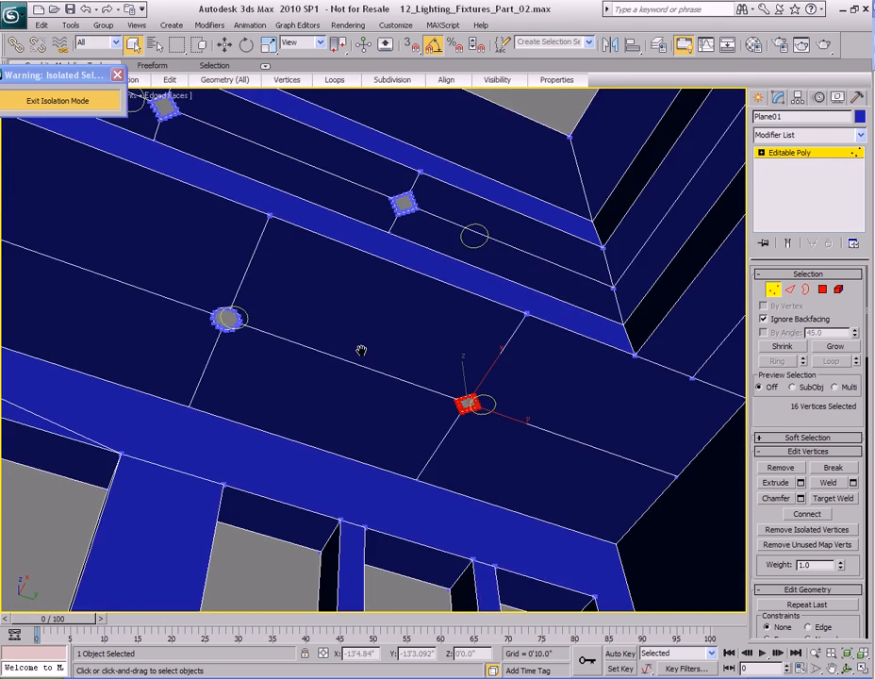
{"action": "middle_click_drag", "start_coordinate": [448, 308], "coordinate": [425, 338]}
- Clear the vertex selection and leave vertex editing, keeping the remaining diamond openings in view
{"action": "left_click", "coordinate": [519, 183]}
{"action": "middle_click_drag", "start_coordinate": [466, 379], "coordinate": [468, 376], "text": "alt"}
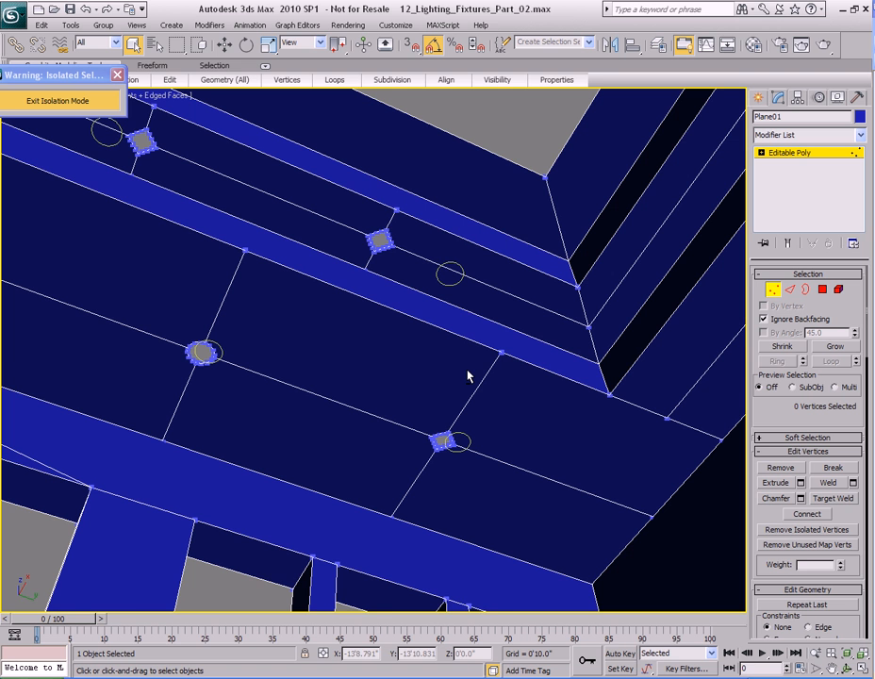
{"action": "middle_click_drag", "start_coordinate": [451, 367], "coordinate": [410, 323]}
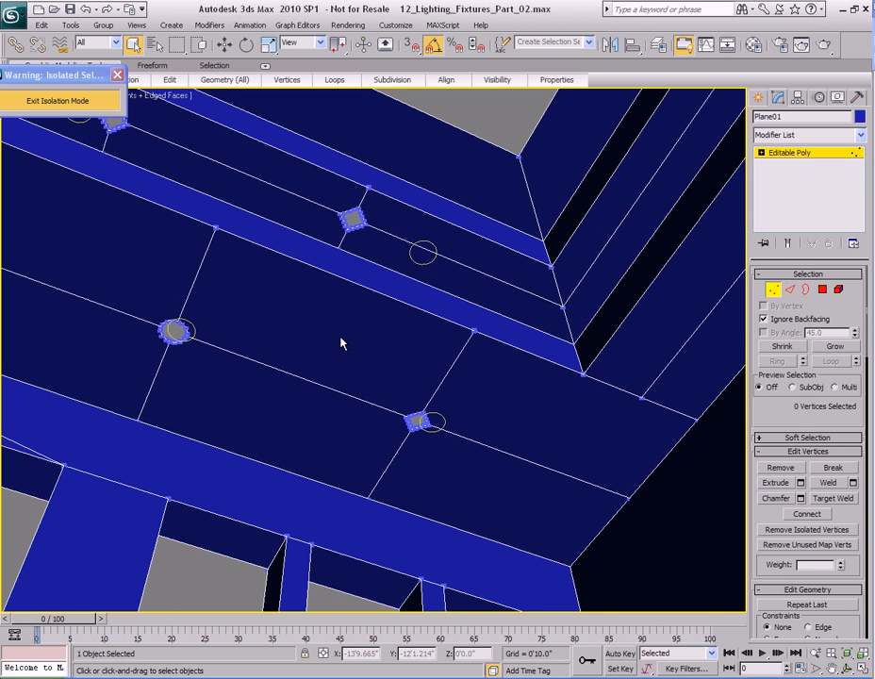
{"action": "middle_click_drag", "start_coordinate": [342, 339], "coordinate": [368, 345]}
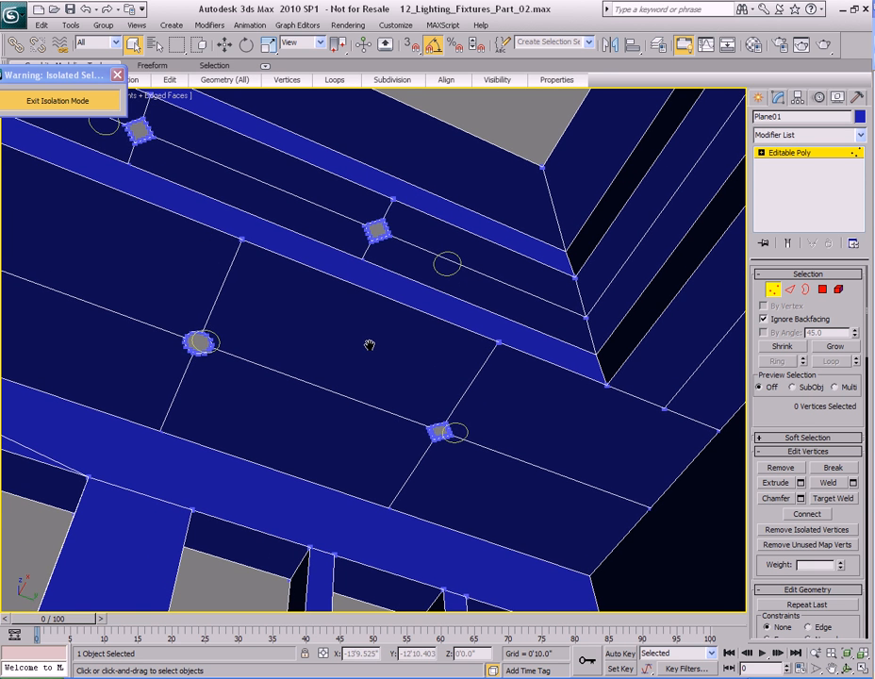
{"action": "scroll", "coordinate": [369, 357], "scroll_direction": "down", "scroll_amount": 4}
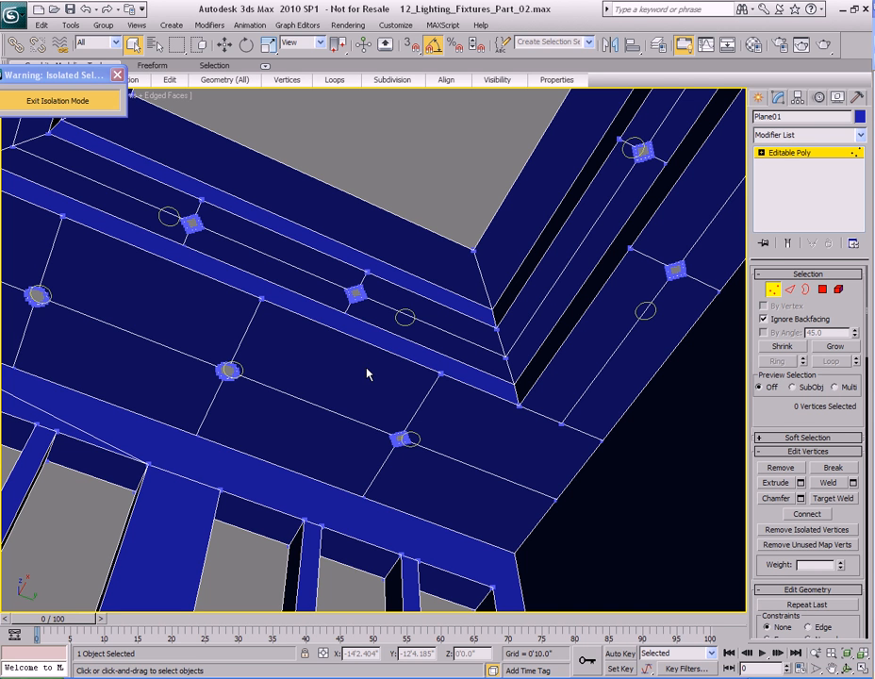
{"action": "middle_click_drag", "start_coordinate": [367, 372], "coordinate": [394, 365]}
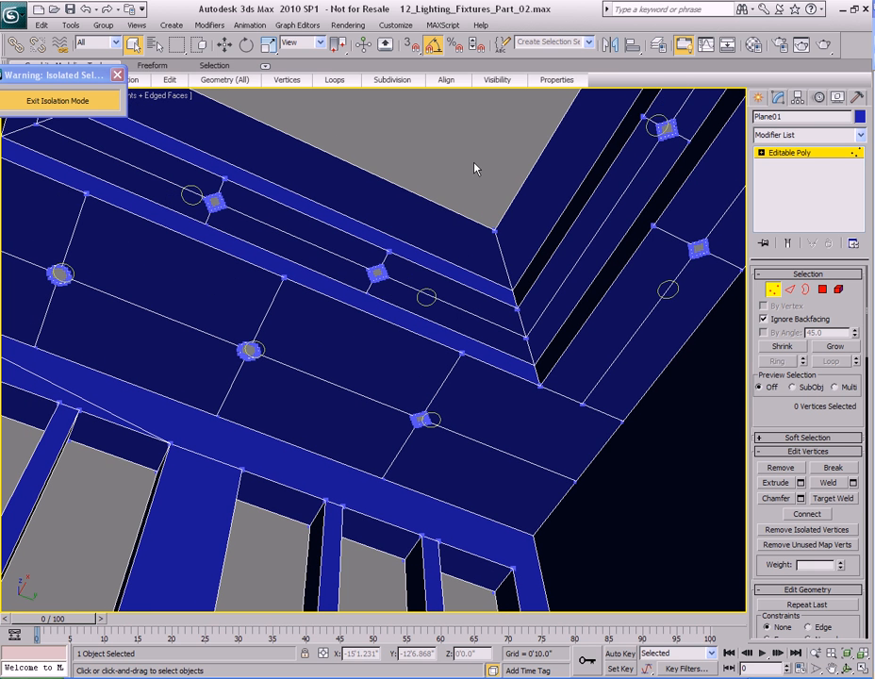
{"action": "key", "text": "1"}
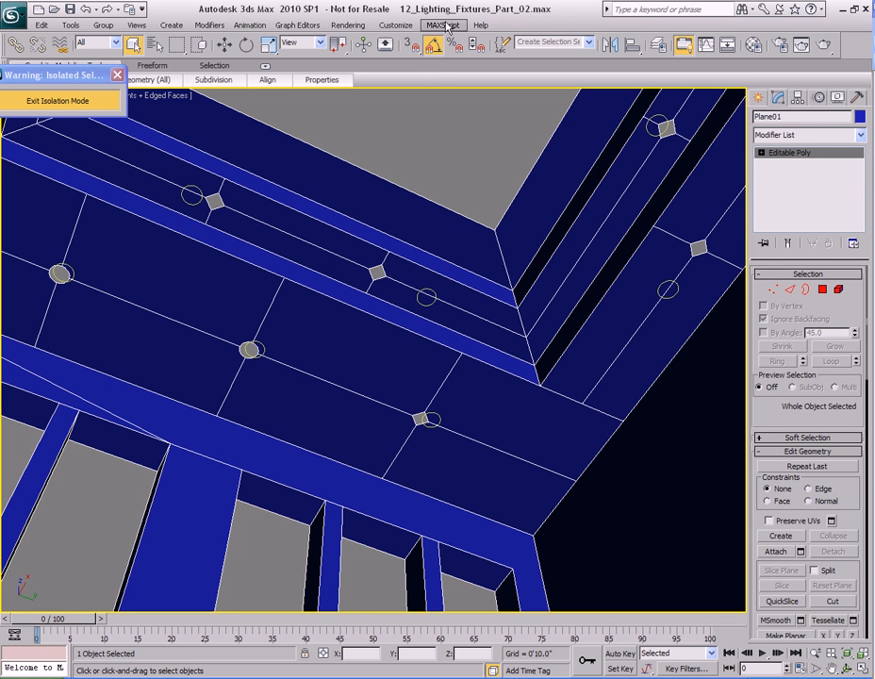
- Turn the MAXScript Macro Recorder on and back off
{"action": "left_click", "coordinate": [446, 27]}
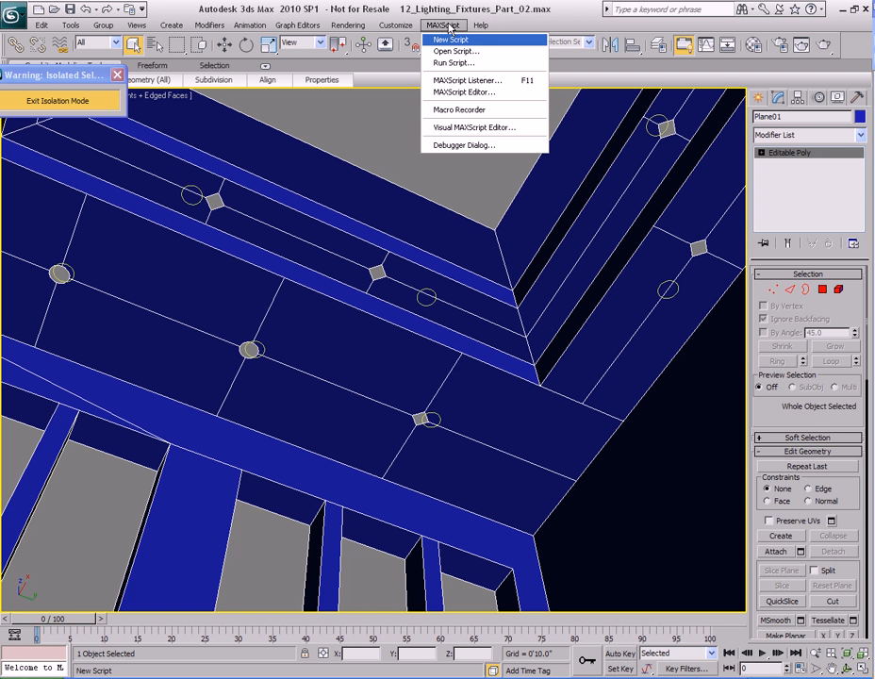
{"action": "left_click", "coordinate": [457, 111]}
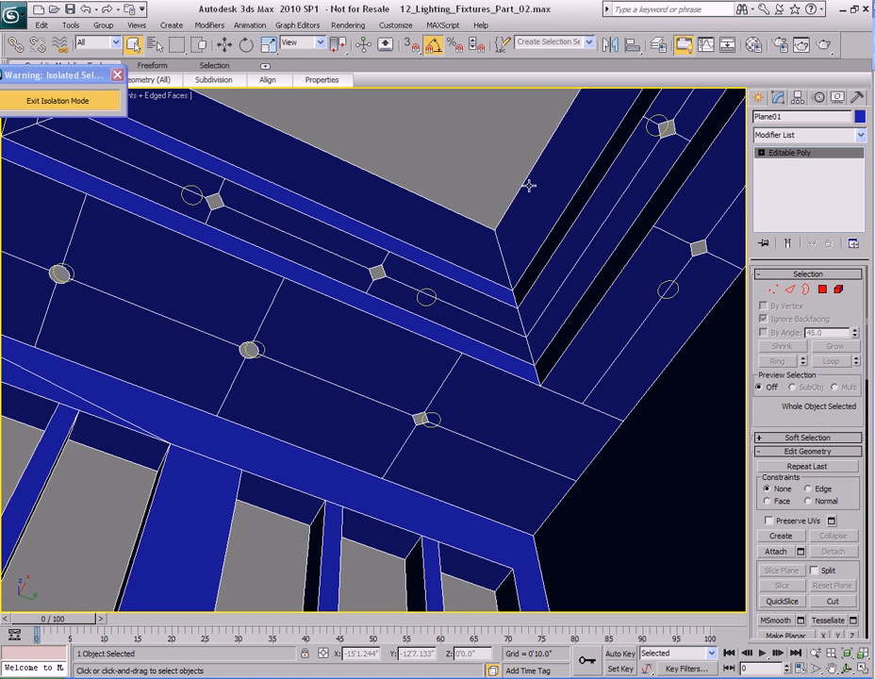
{"action": "left_click", "coordinate": [444, 25]}
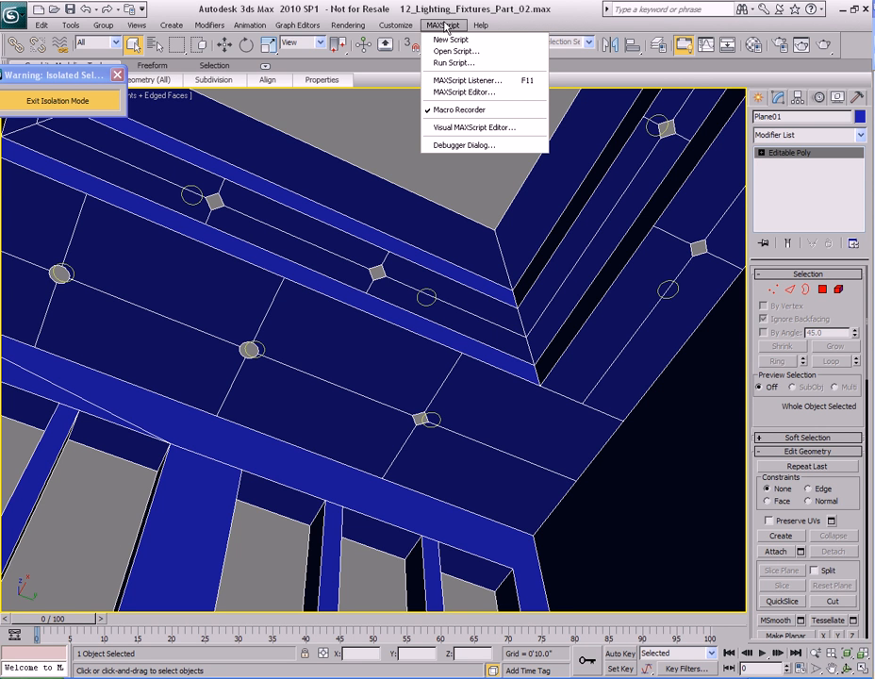
{"action": "left_click", "coordinate": [451, 111]}
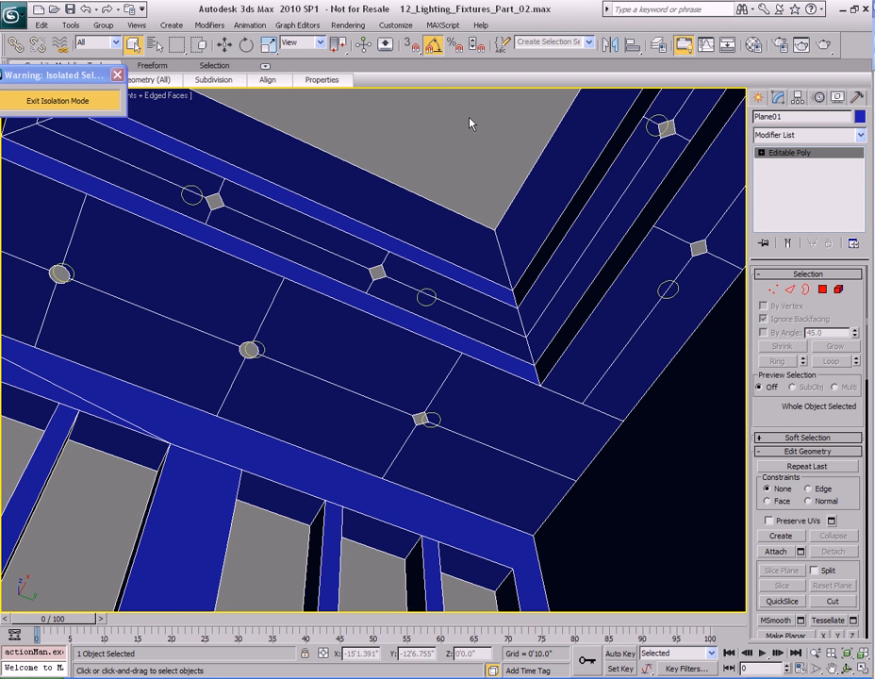
- Open the MAXScript Listener, delete all recorded text from its macro recorder pane, and close it
{"action": "left_click", "coordinate": [441, 25]}
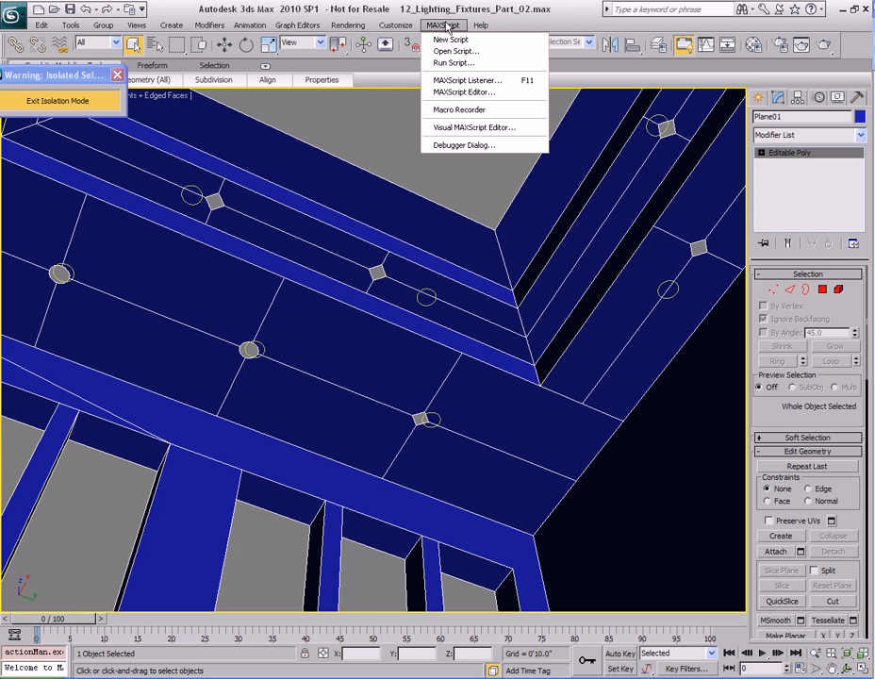
{"action": "left_click", "coordinate": [530, 82]}
{"action": "left_click_drag", "start_coordinate": [401, 177], "coordinate": [588, 134]}
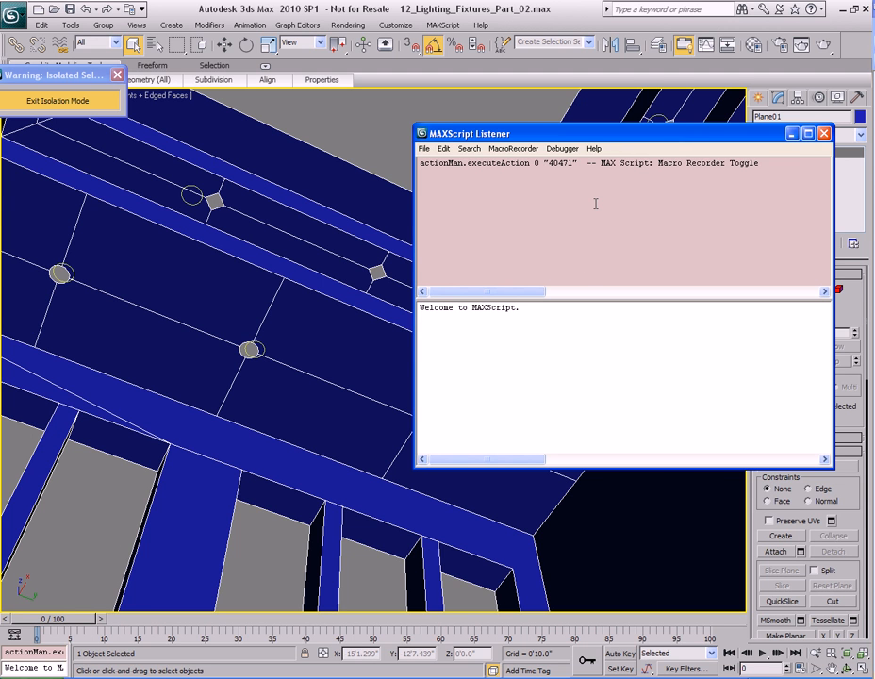
{"action": "key", "text": "ctrl+a"}
{"action": "key", "text": "Delete"}
{"action": "left_click", "coordinate": [823, 133]}
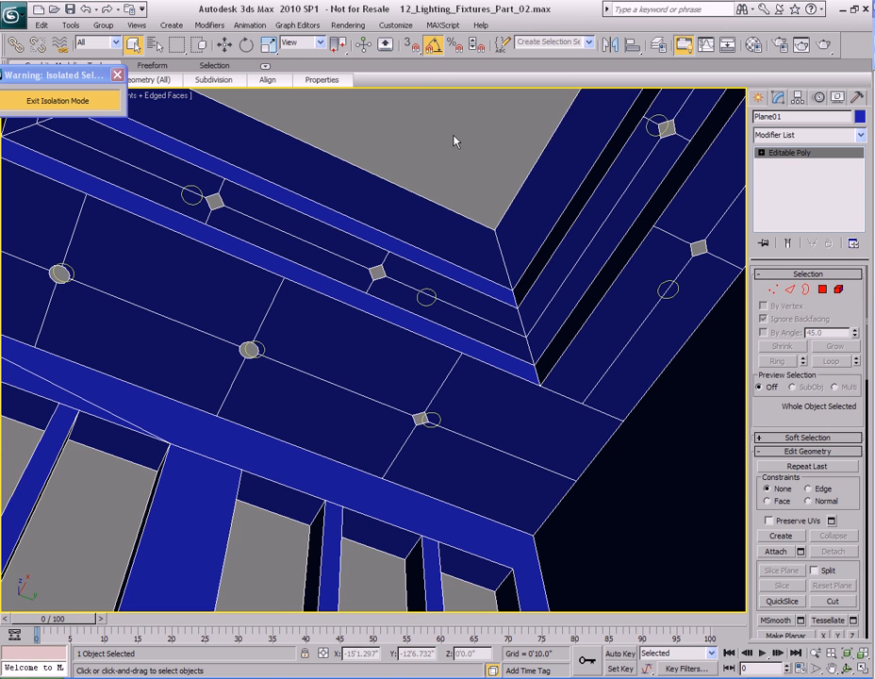
- Reopen the MAXScript Listener and reposition its window so the openings on the left ceiling panel stay visible
{"action": "left_click", "coordinate": [443, 26]}
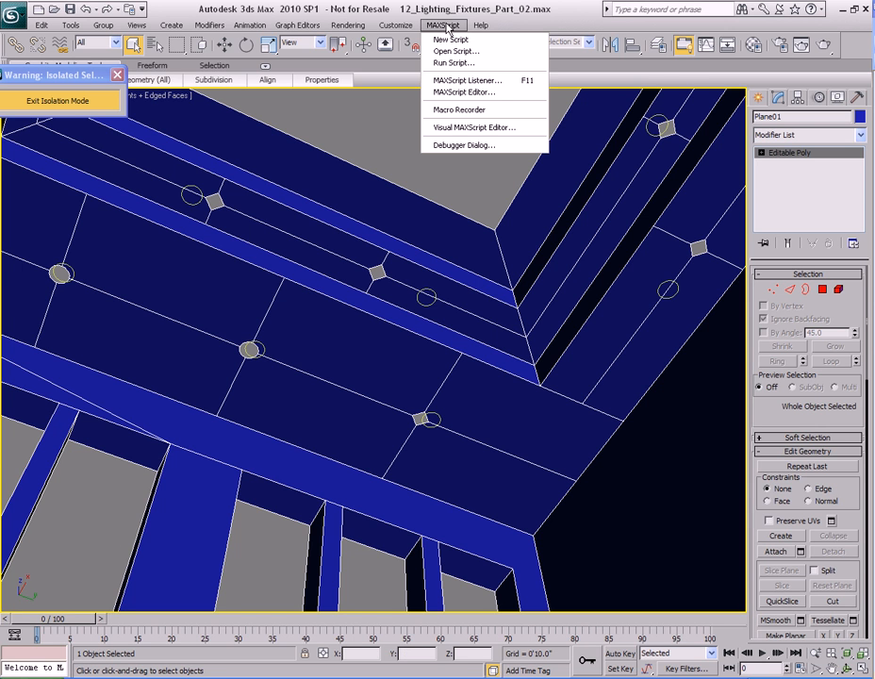
{"action": "left_click", "coordinate": [444, 26]}
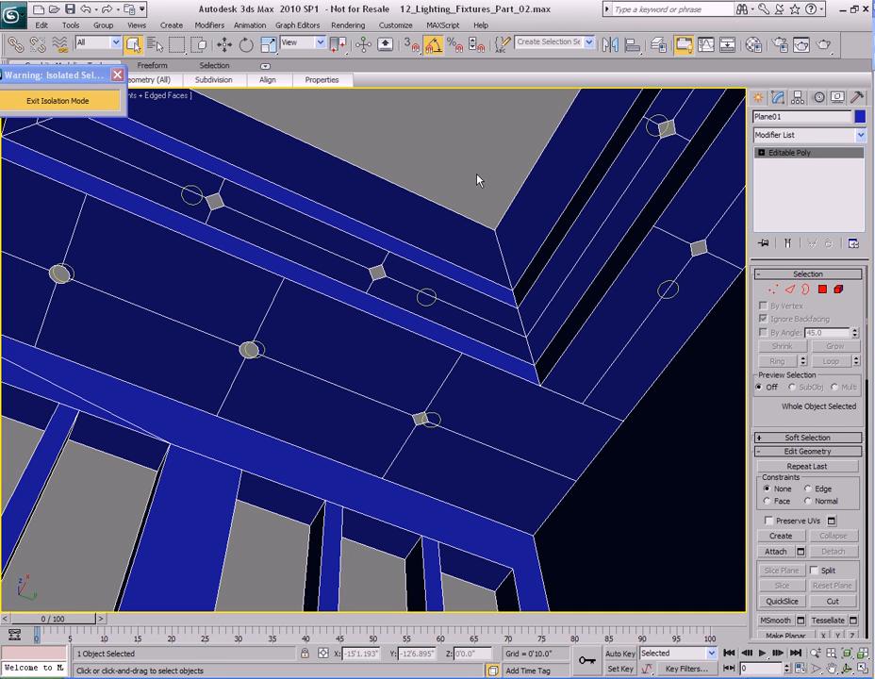
{"action": "left_click", "coordinate": [442, 25]}
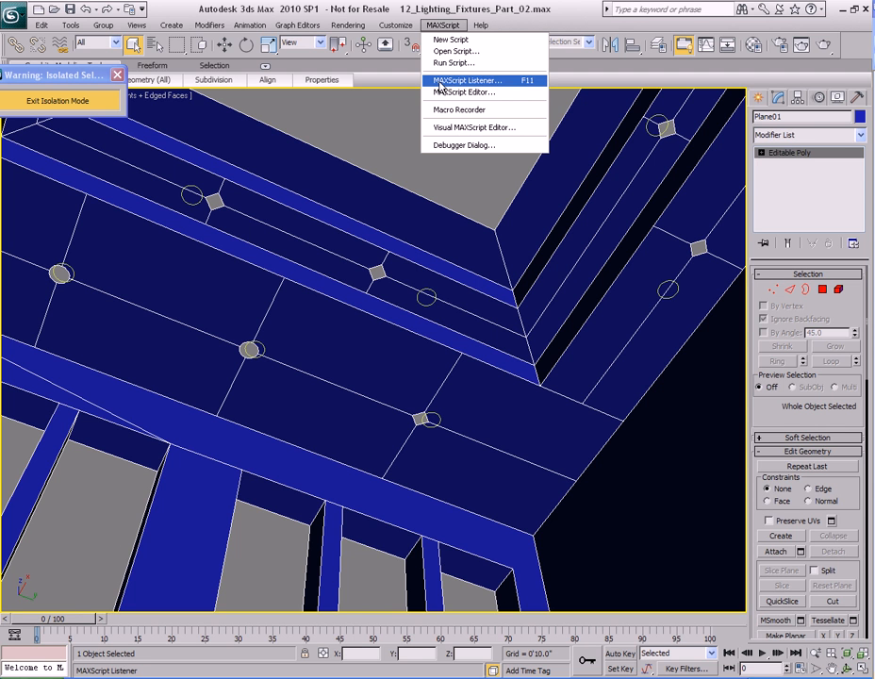
{"action": "left_click", "coordinate": [527, 82]}
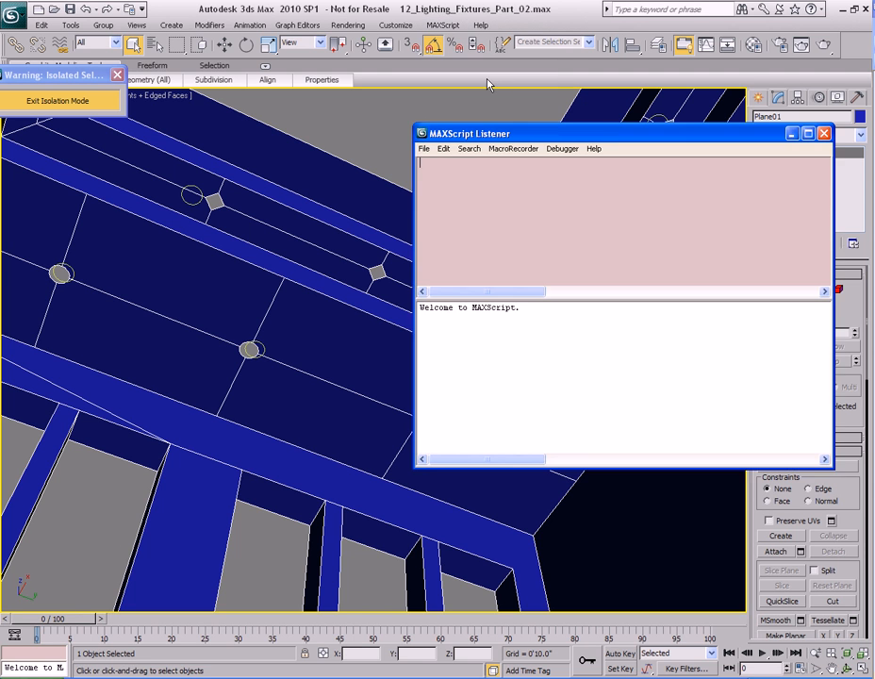
{"action": "left_click_drag", "start_coordinate": [589, 137], "coordinate": [584, 169]}
{"action": "left_click", "coordinate": [563, 238]}
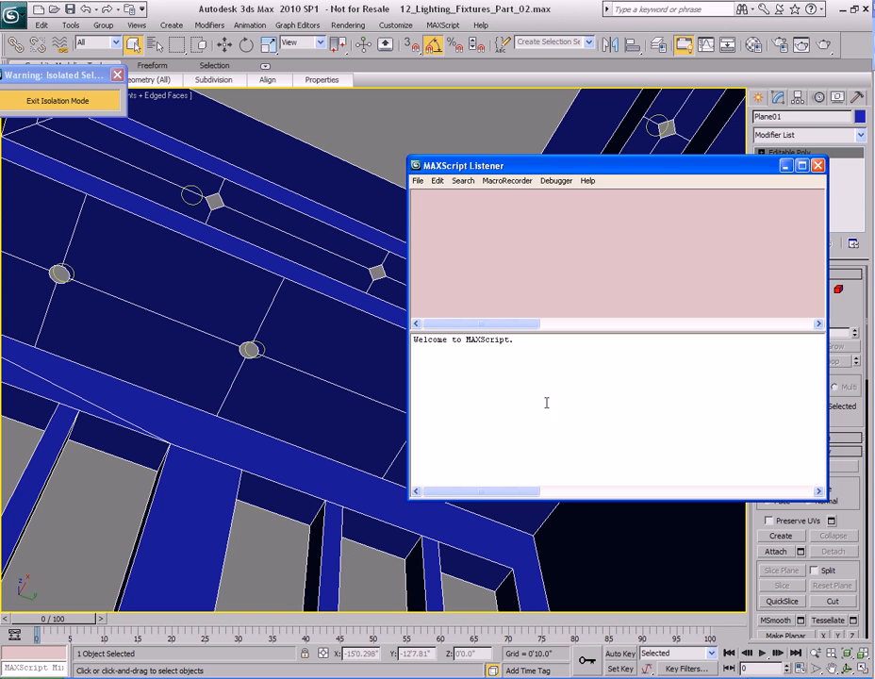
{"action": "left_click", "coordinate": [612, 409]}
{"action": "left_click", "coordinate": [625, 267]}
{"action": "left_click_drag", "start_coordinate": [597, 167], "coordinate": [603, 240]}
{"action": "middle_click_drag", "start_coordinate": [199, 362], "coordinate": [305, 367]}
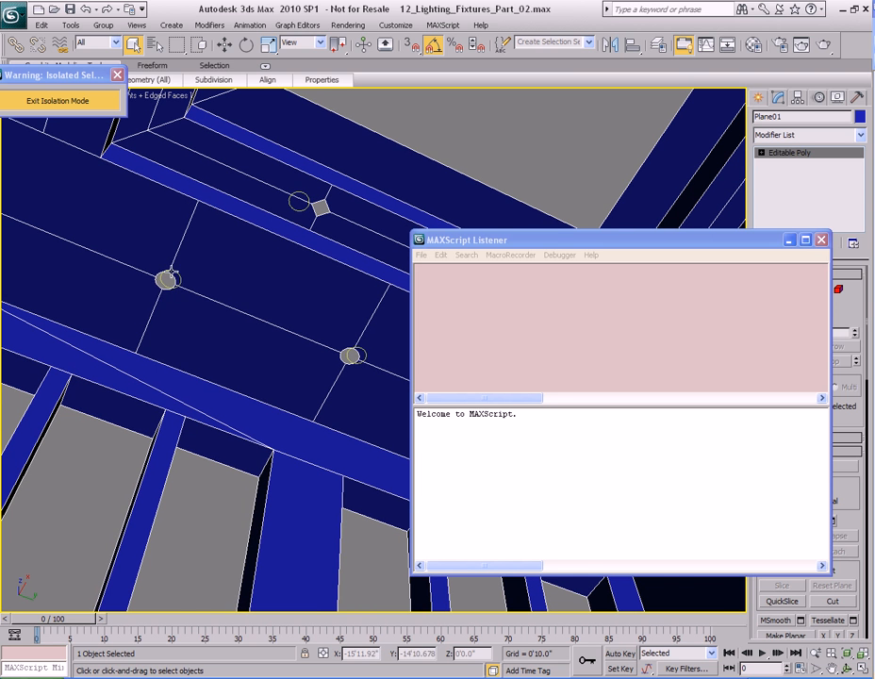
- Enable the macro recorder in the MAXScript Listener and reposition its window beside the ceiling openings
{"action": "scroll", "coordinate": [165, 276], "scroll_direction": "up", "scroll_amount": 5}
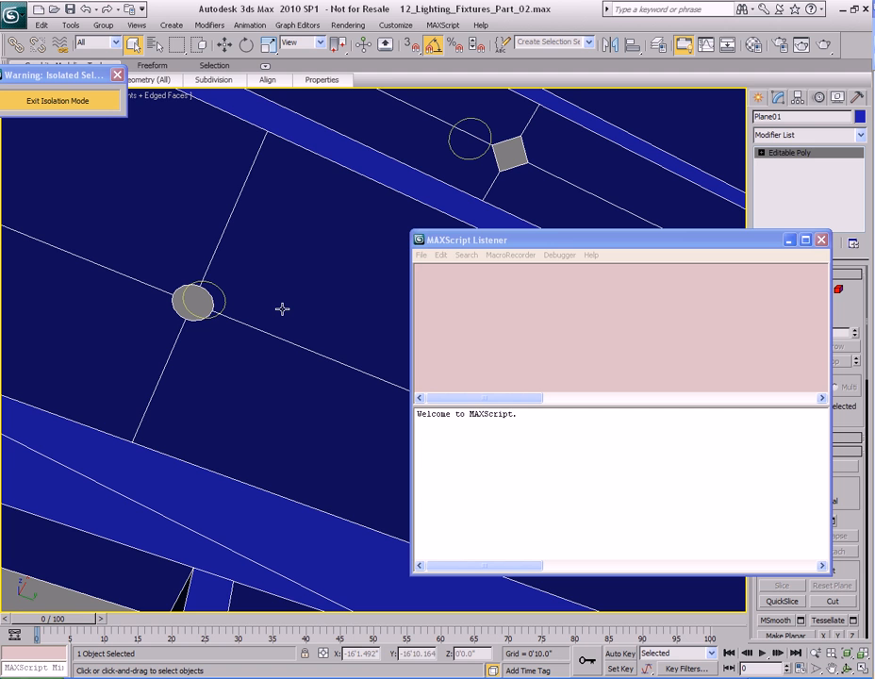
{"action": "left_click", "coordinate": [499, 310]}
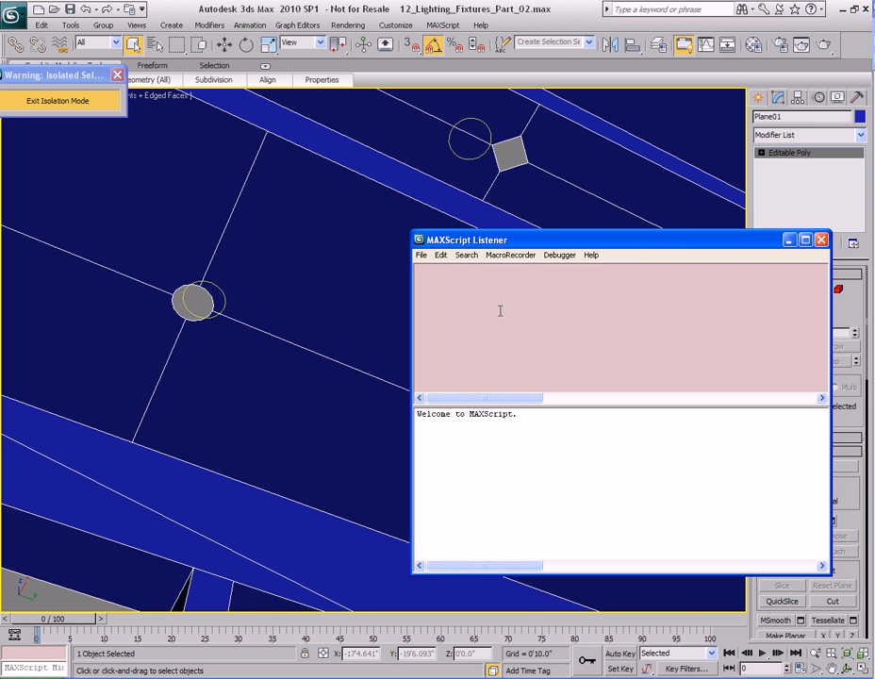
{"action": "left_click_drag", "start_coordinate": [525, 241], "coordinate": [563, 248]}
{"action": "scroll", "coordinate": [340, 370], "scroll_direction": "down", "scroll_amount": 4}
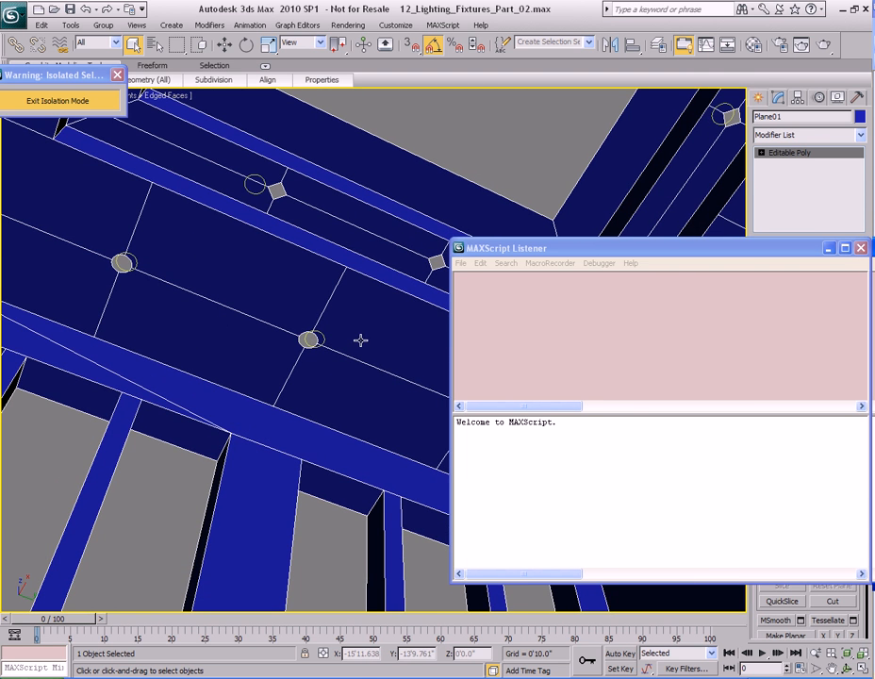
{"action": "left_click", "coordinate": [620, 321]}
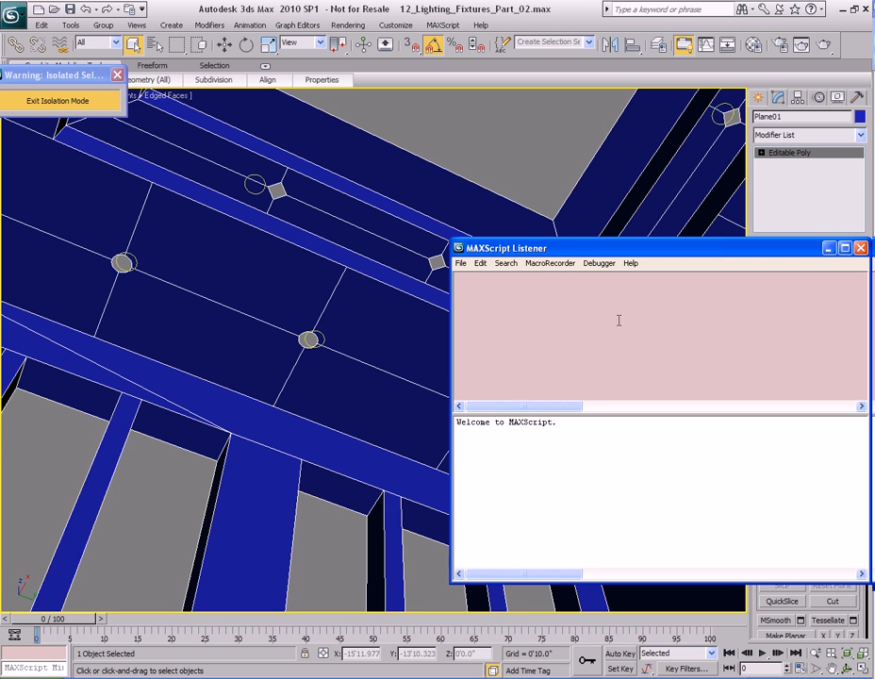
{"action": "left_click", "coordinate": [552, 267]}
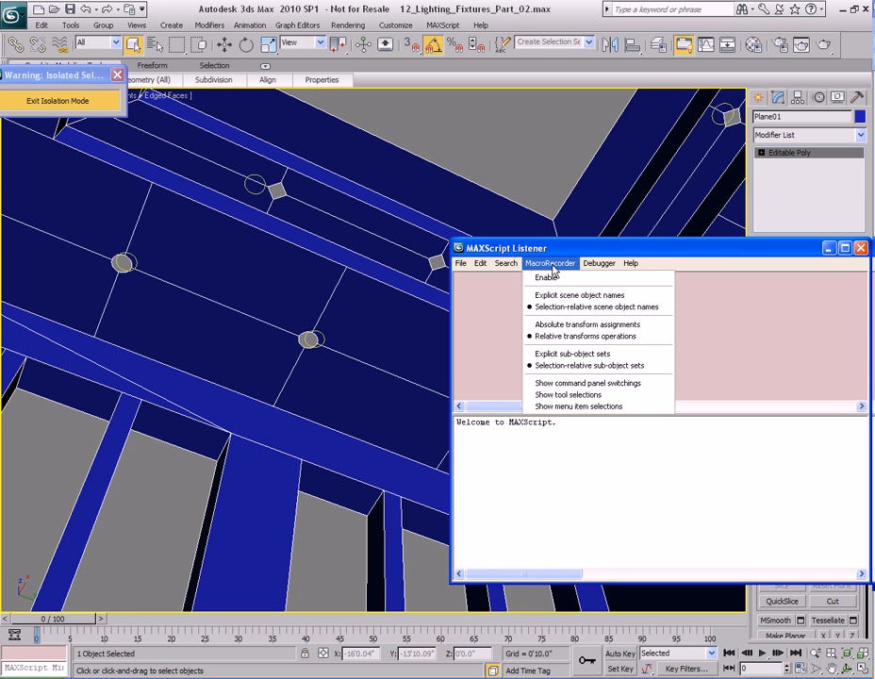
{"action": "left_click", "coordinate": [548, 278]}
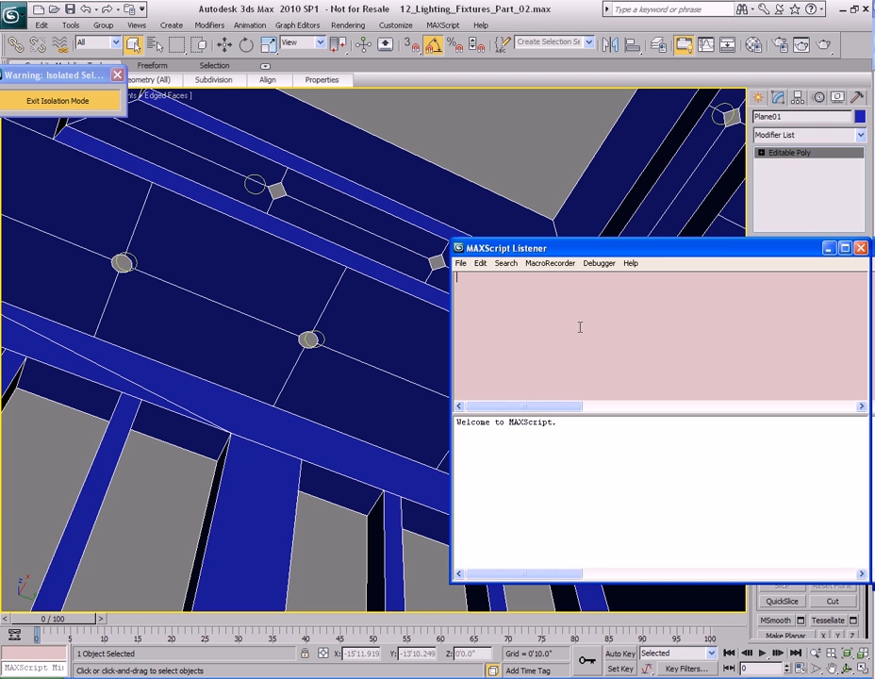
{"action": "left_click_drag", "start_coordinate": [597, 252], "coordinate": [565, 271]}
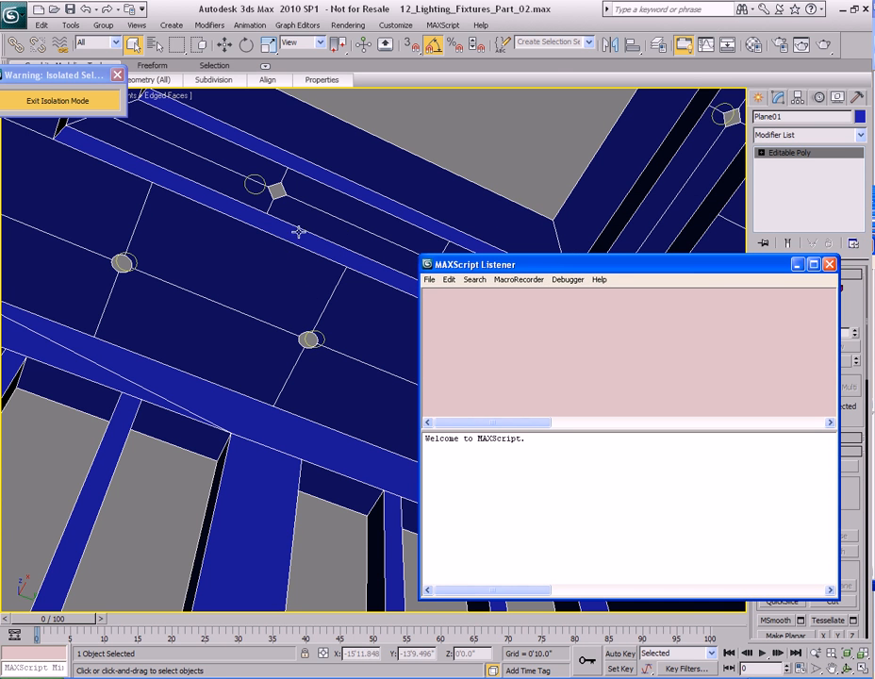
- Select the Plane01 ceiling mesh with recording on and highlight the recorded selection command in the Listener
{"action": "left_click", "coordinate": [292, 266]}
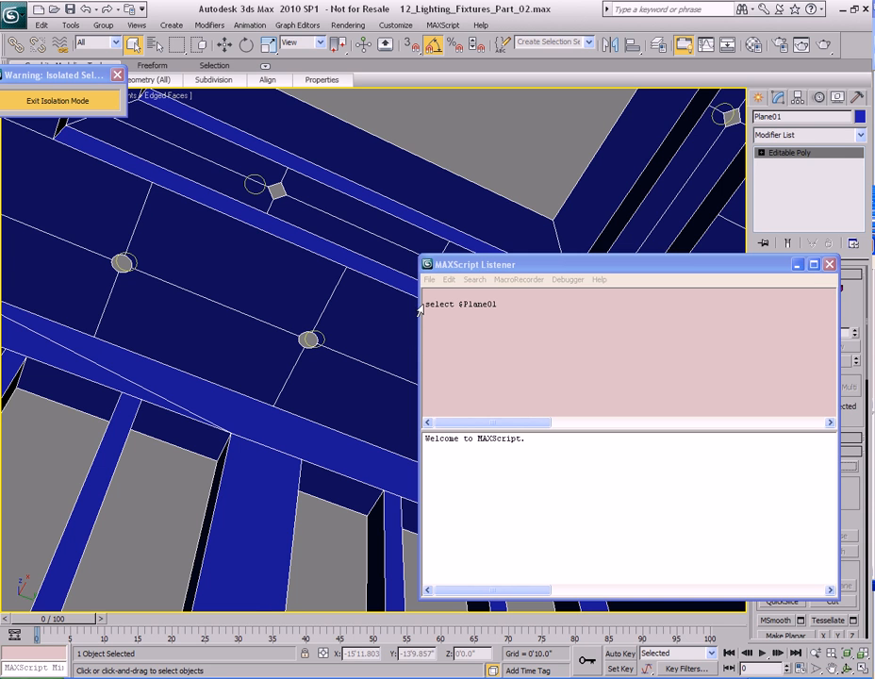
{"action": "left_click_drag", "start_coordinate": [423, 304], "coordinate": [527, 310]}
{"action": "left_click", "coordinate": [529, 303]}
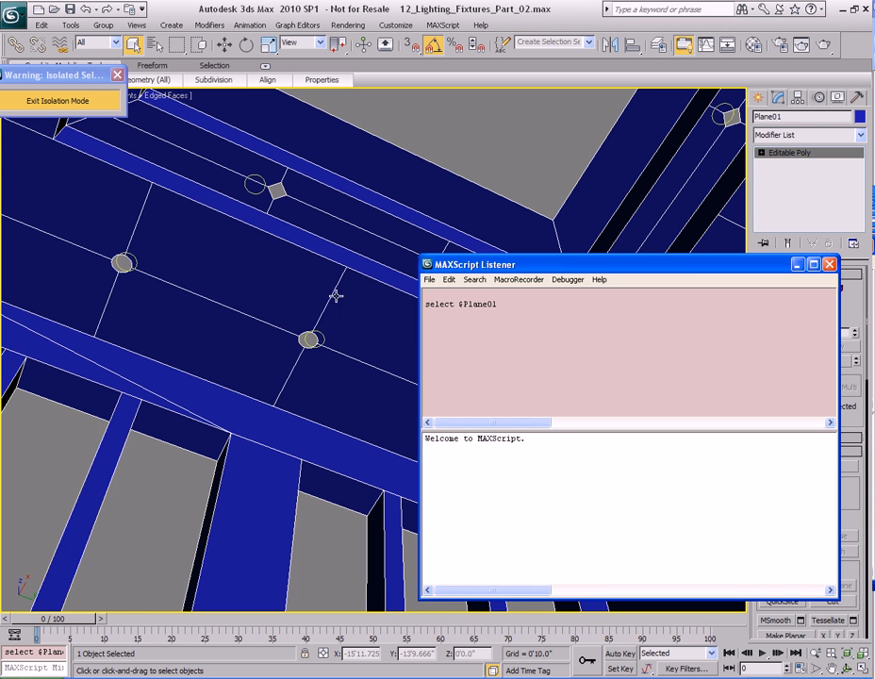
{"action": "triple_click", "coordinate": [524, 303]}
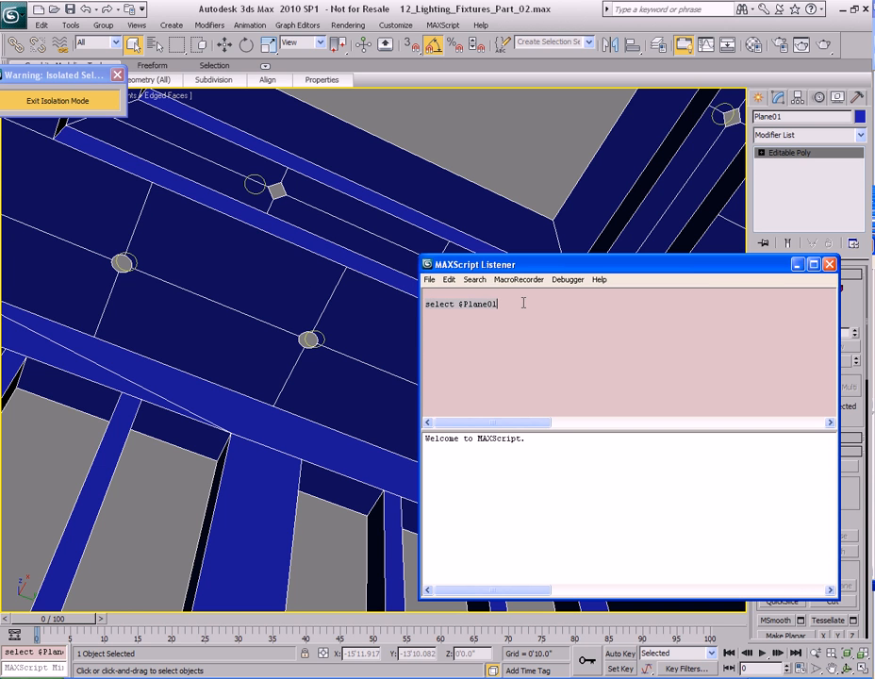
{"action": "left_click", "coordinate": [520, 306]}
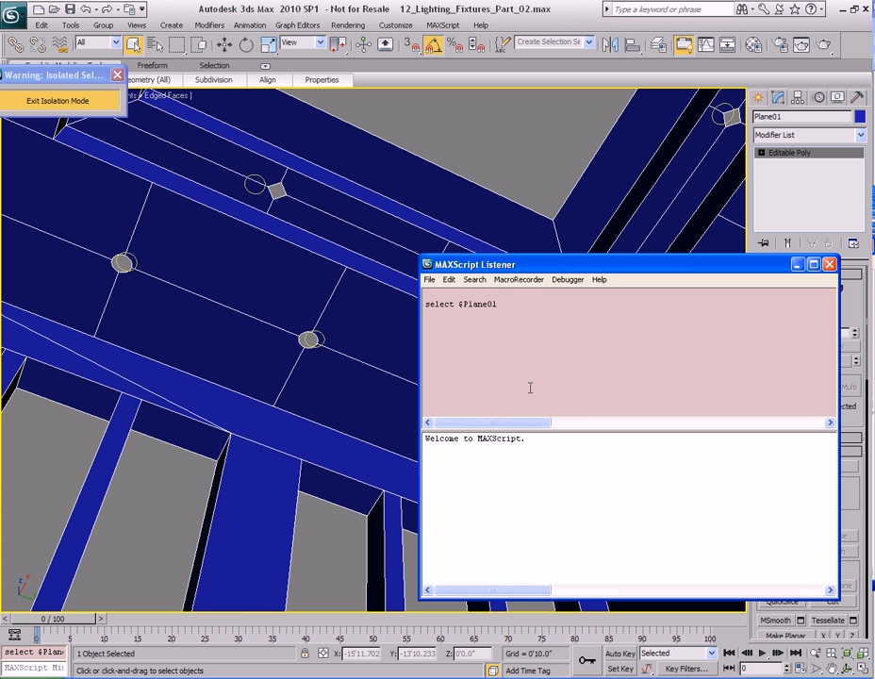
- Move the MAXScript Listener upward and narrow it to uncover the remaining diamond opening, framed closely in the view
{"action": "left_click_drag", "start_coordinate": [684, 270], "coordinate": [684, 66]}
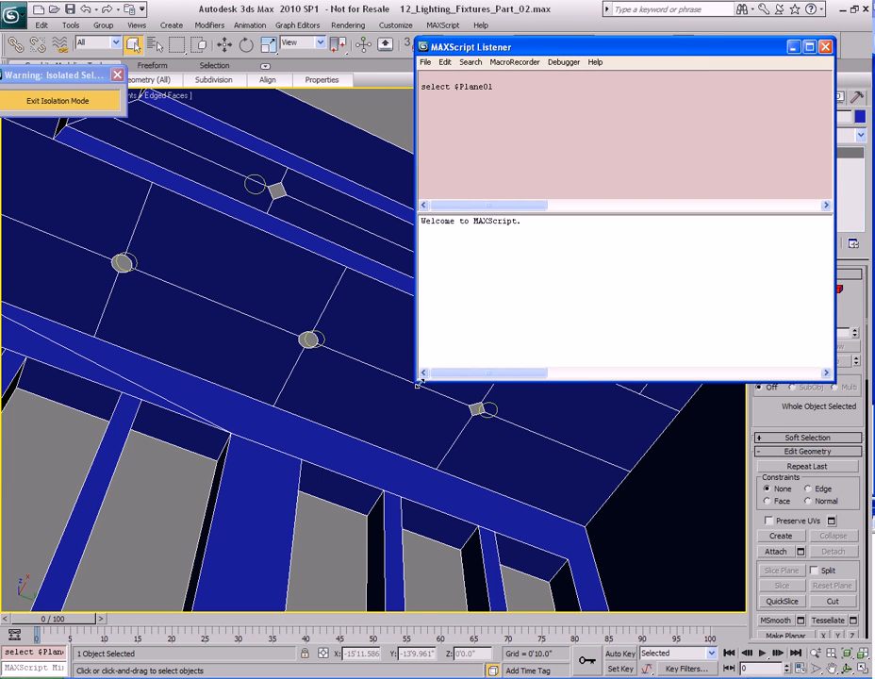
{"action": "left_click_drag", "start_coordinate": [417, 383], "coordinate": [555, 376]}
{"action": "scroll", "coordinate": [425, 427], "scroll_direction": "up", "scroll_amount": 5}
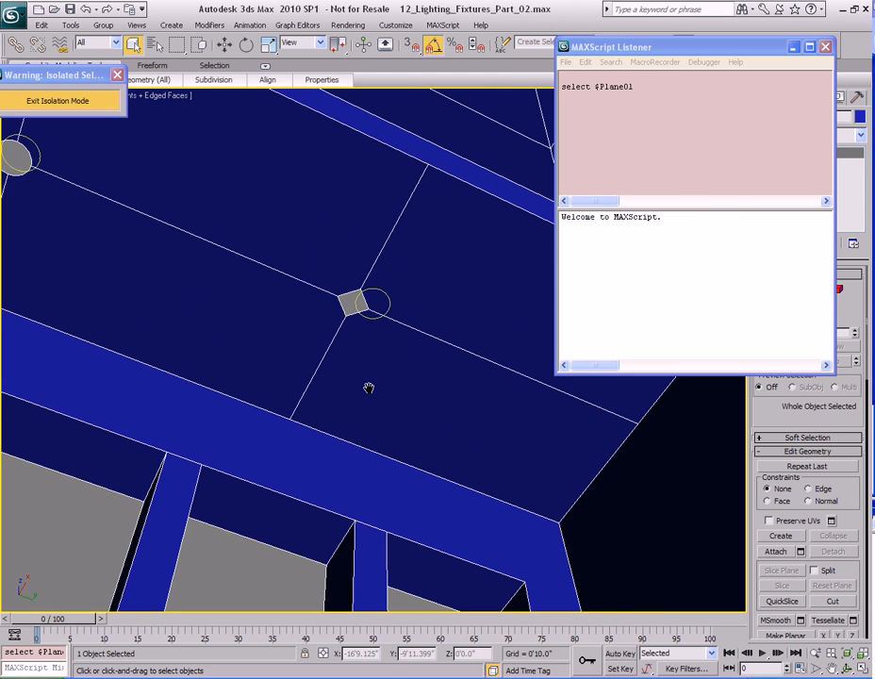
{"action": "scroll", "coordinate": [397, 425], "scroll_direction": "up", "scroll_amount": 4}
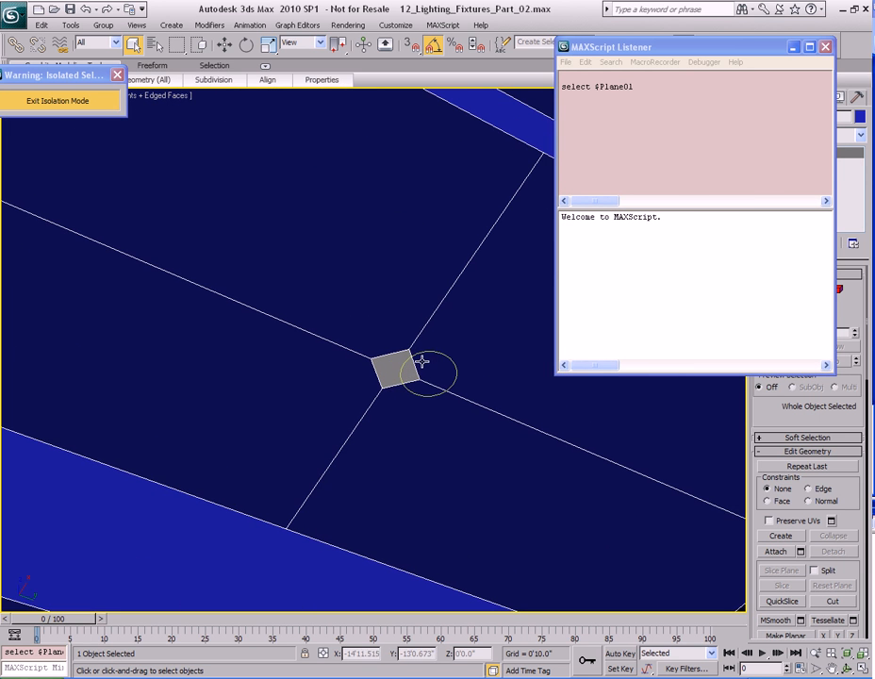
- Select the 16 vertices around the diamond opening in vertex editing, keeping the Listener beside it
{"action": "key", "text": "1"}
{"action": "left_click_drag", "start_coordinate": [694, 51], "coordinate": [693, 177]}
{"action": "middle_click_drag", "start_coordinate": [367, 509], "coordinate": [351, 430]}
{"action": "left_click_drag", "start_coordinate": [312, 337], "coordinate": [401, 419]}
{"action": "left_click_drag", "start_coordinate": [301, 324], "coordinate": [377, 425]}
{"action": "left_click_drag", "start_coordinate": [736, 181], "coordinate": [640, 153]}
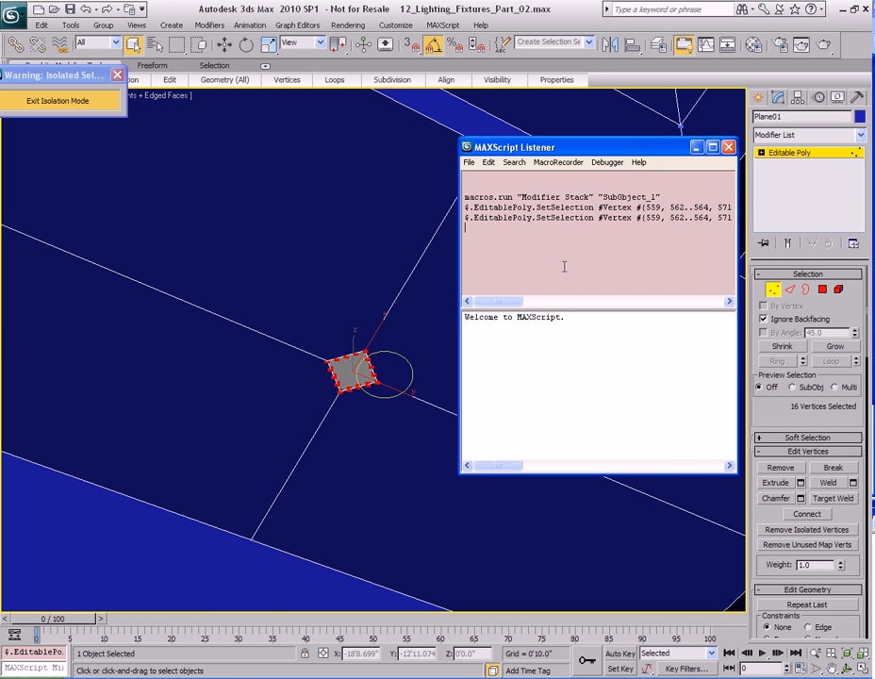
- Highlight the recorded vertex selection lines and clear all text from the macro recorder pane
{"action": "left_click_drag", "start_coordinate": [509, 207], "coordinate": [642, 219]}
{"action": "left_click", "coordinate": [608, 243]}
{"action": "key", "text": "ctrl+d"}
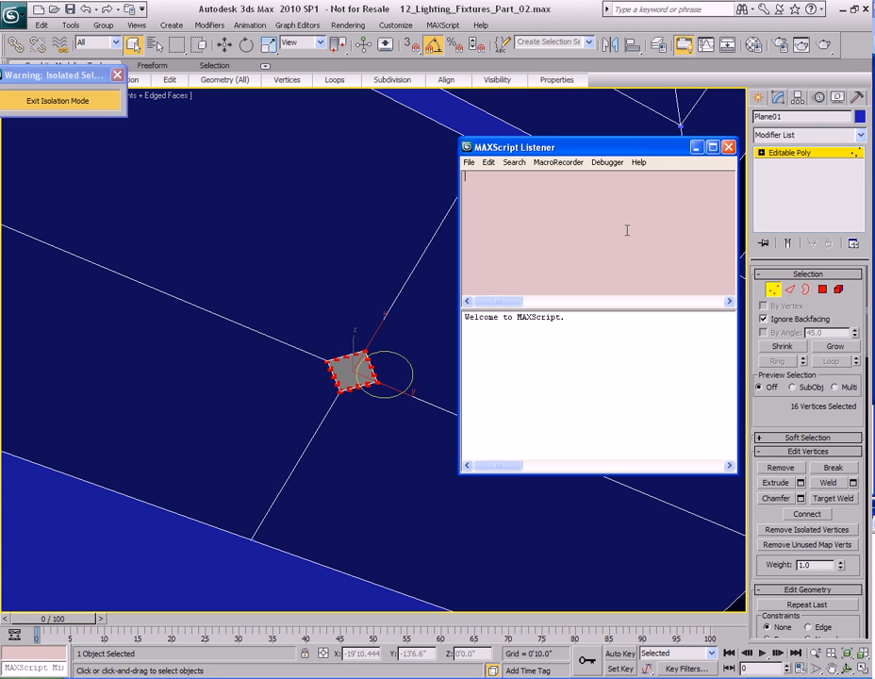
- Apply the Spherify modifier to the selected diamond vertices and collapse the ceiling mesh's whole modifier stack
{"action": "left_click", "coordinate": [208, 24]}
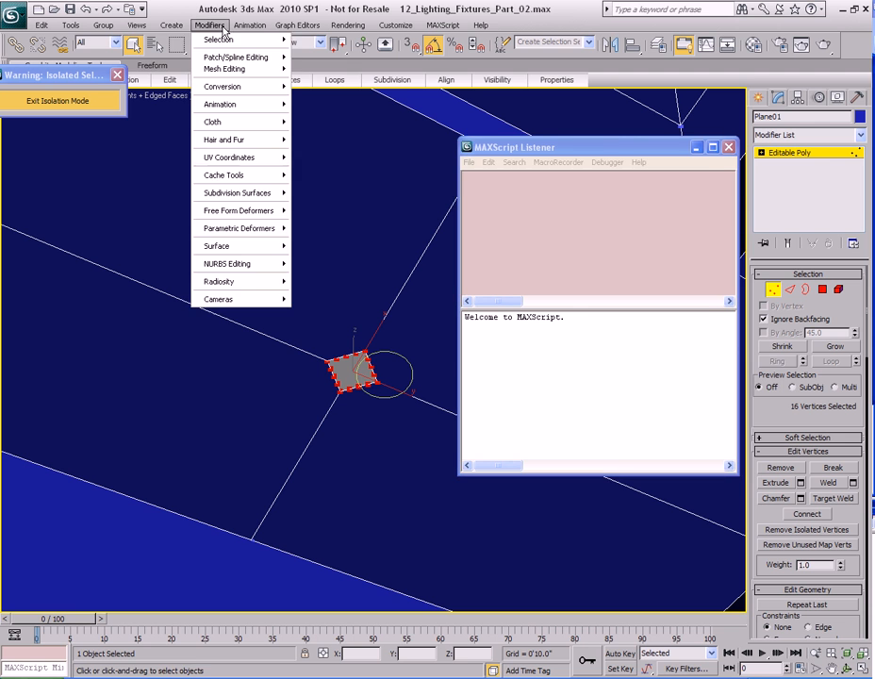
{"action": "mouse_move", "coordinate": [238, 228]}
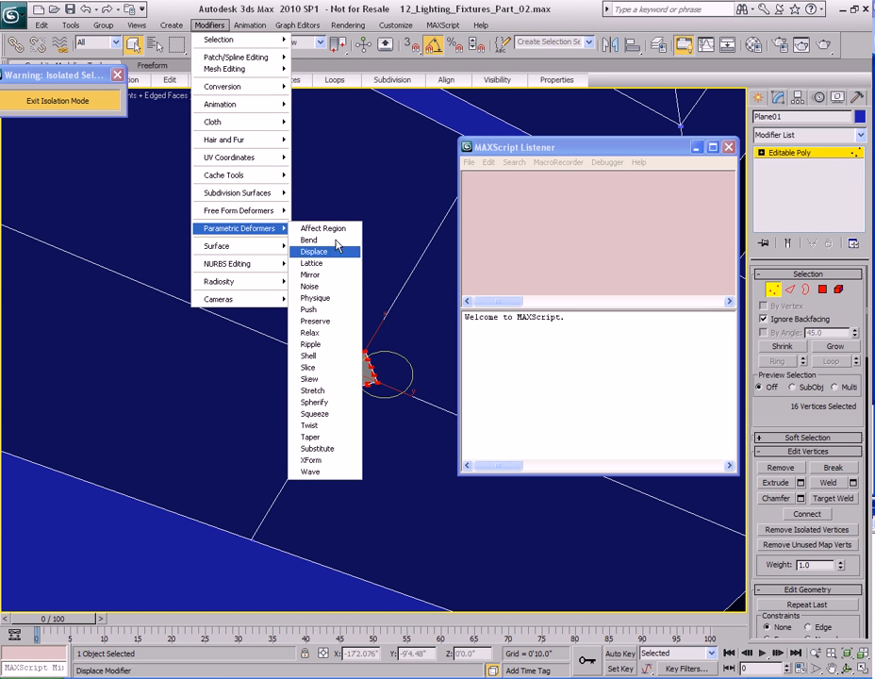
{"action": "left_click", "coordinate": [313, 403]}
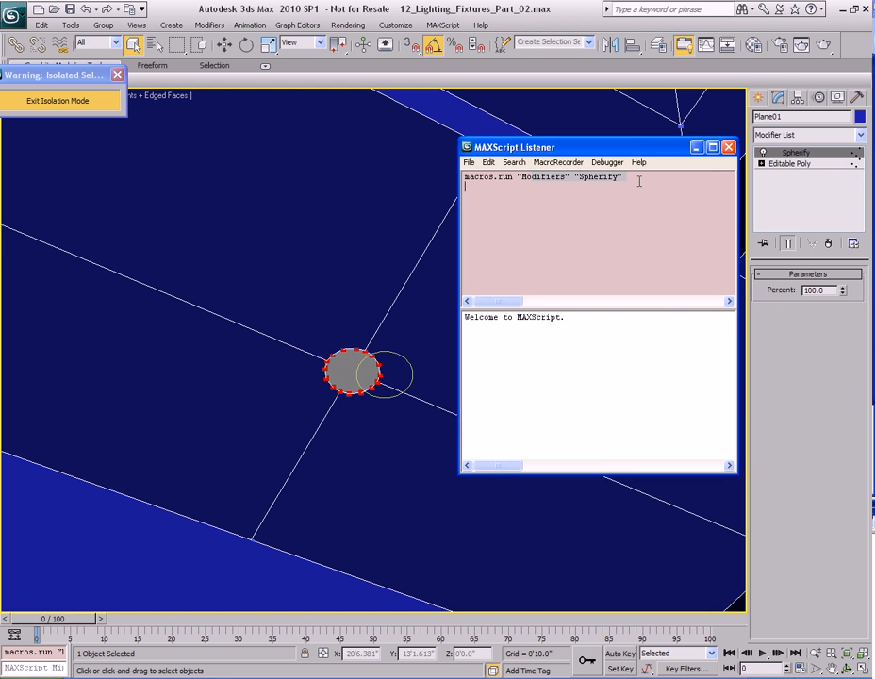
{"action": "right_click", "coordinate": [796, 188]}
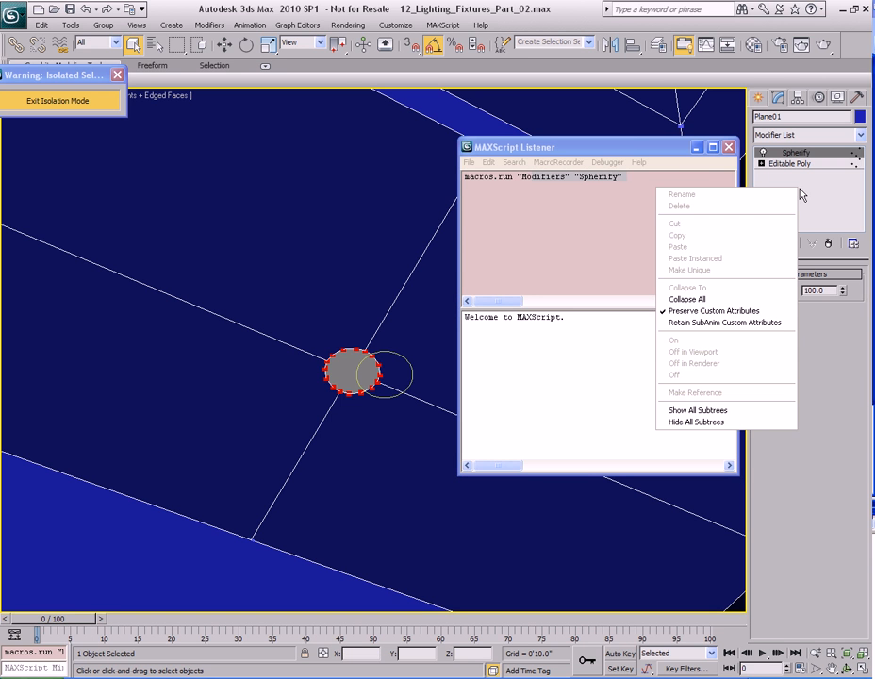
{"action": "left_click", "coordinate": [744, 302]}
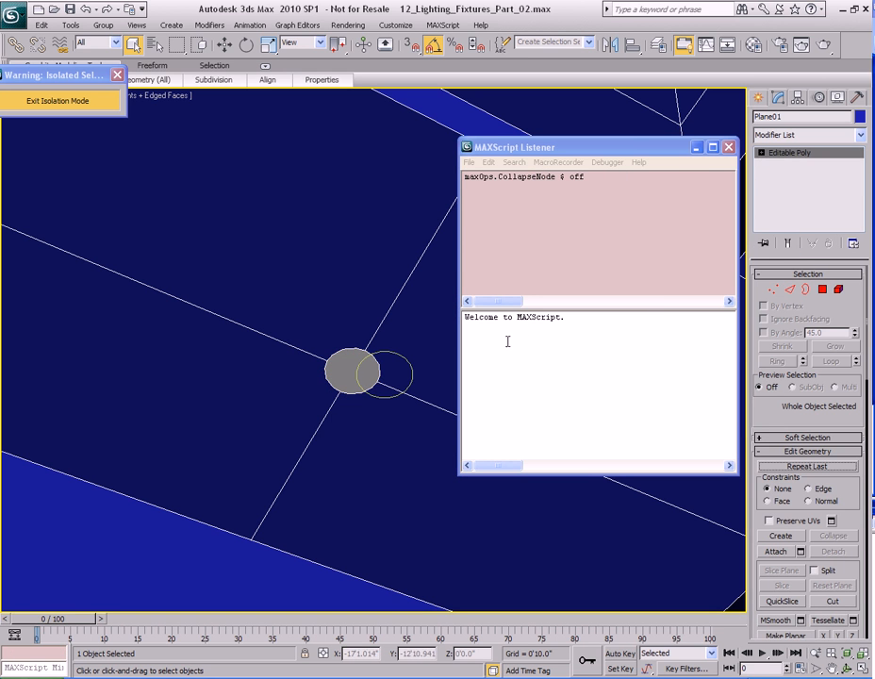
- Check the macro recorder's options and delete all recorded text from its pane
{"action": "left_click", "coordinate": [557, 162]}
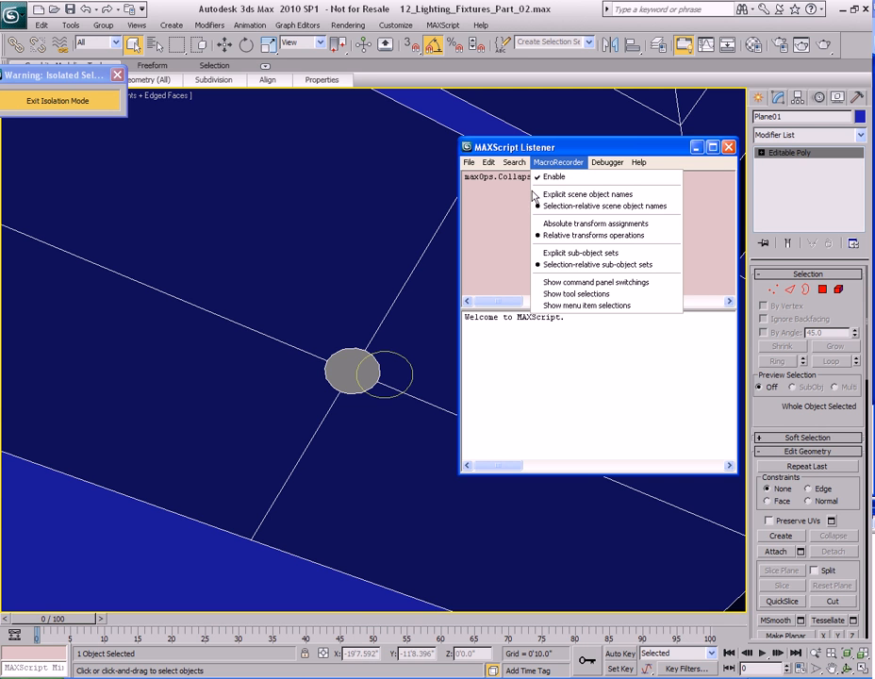
{"action": "left_click_drag", "start_coordinate": [492, 308], "coordinate": [545, 309]}
{"action": "key", "text": "ctrl+a"}
{"action": "key", "text": "Delete"}
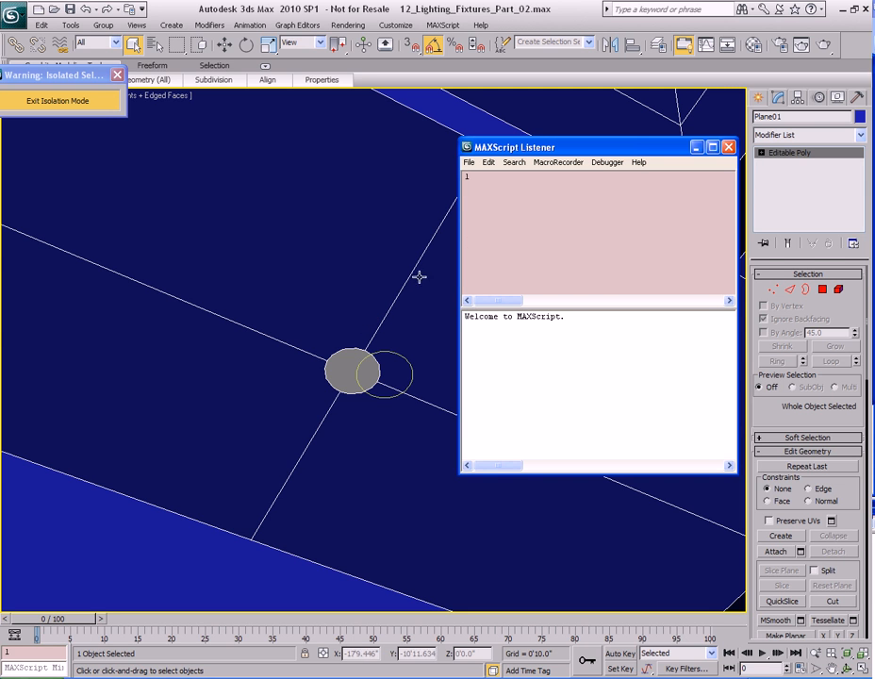
- Enter vertex editing on the ceiling mesh with recording on and clear the recorded command from the Listener
{"action": "left_click", "coordinate": [347, 306]}
{"action": "key", "text": "1"}
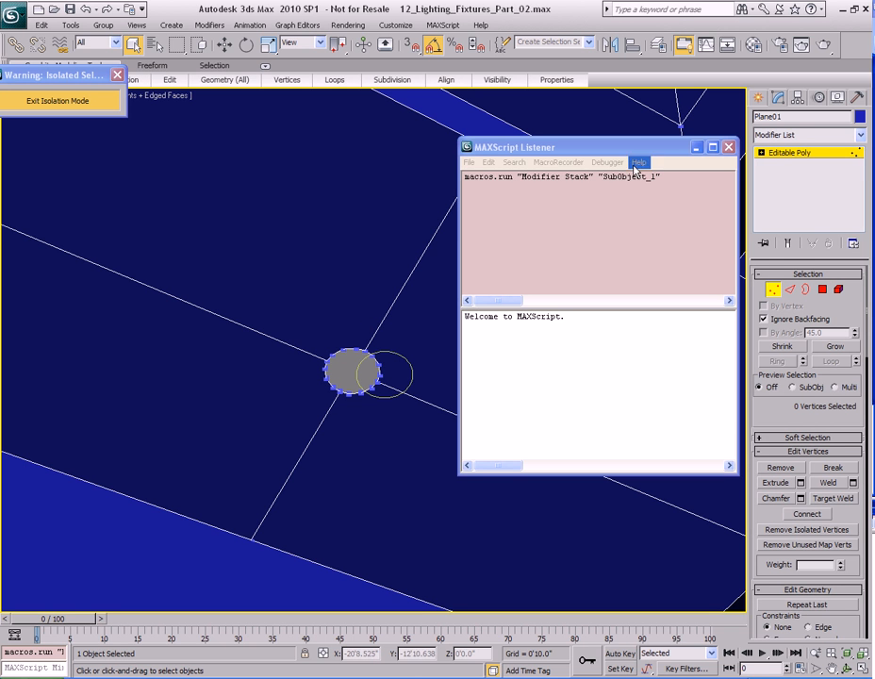
{"action": "left_click", "coordinate": [569, 219]}
{"action": "key", "text": "ctrl+d"}
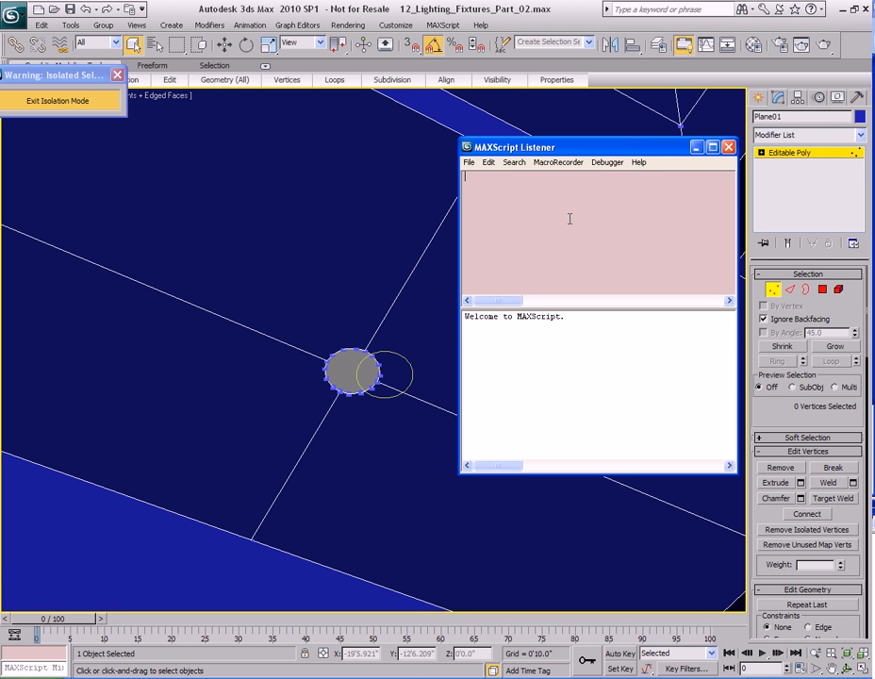
- Record selecting the round opening's 16 vertices, deselecting them and leaving vertex editing, and clear the recorded lines
{"action": "left_click_drag", "start_coordinate": [279, 322], "coordinate": [416, 427]}
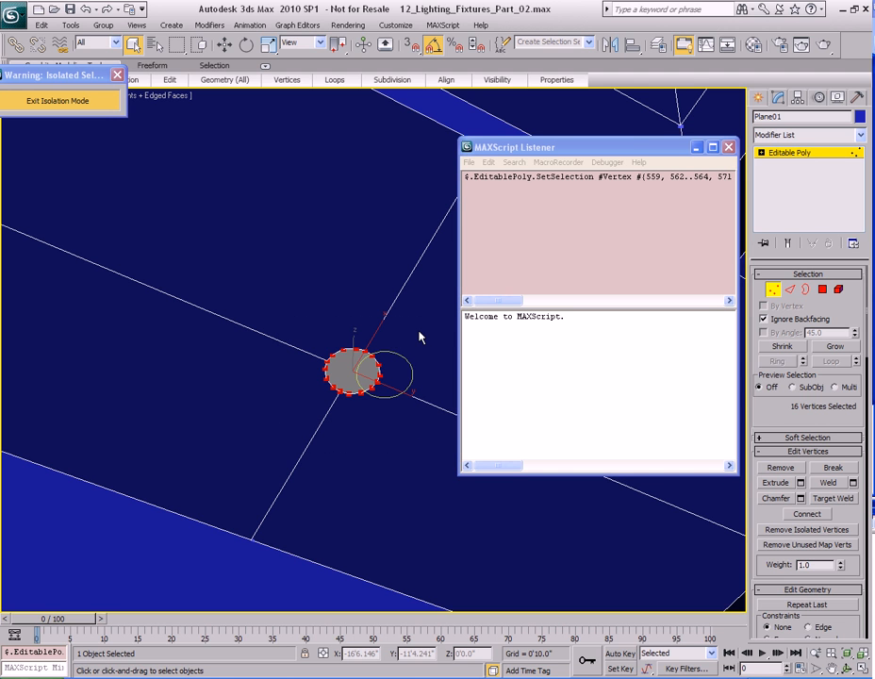
{"action": "right_click", "coordinate": [606, 222]}
{"action": "left_click", "coordinate": [705, 219]}
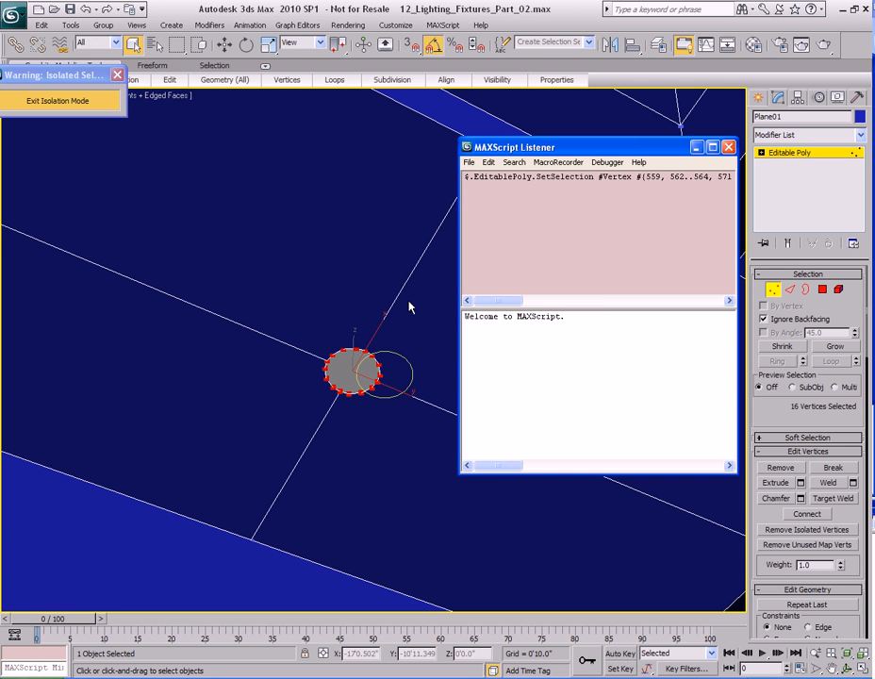
{"action": "left_click", "coordinate": [429, 333]}
{"action": "key", "text": "1"}
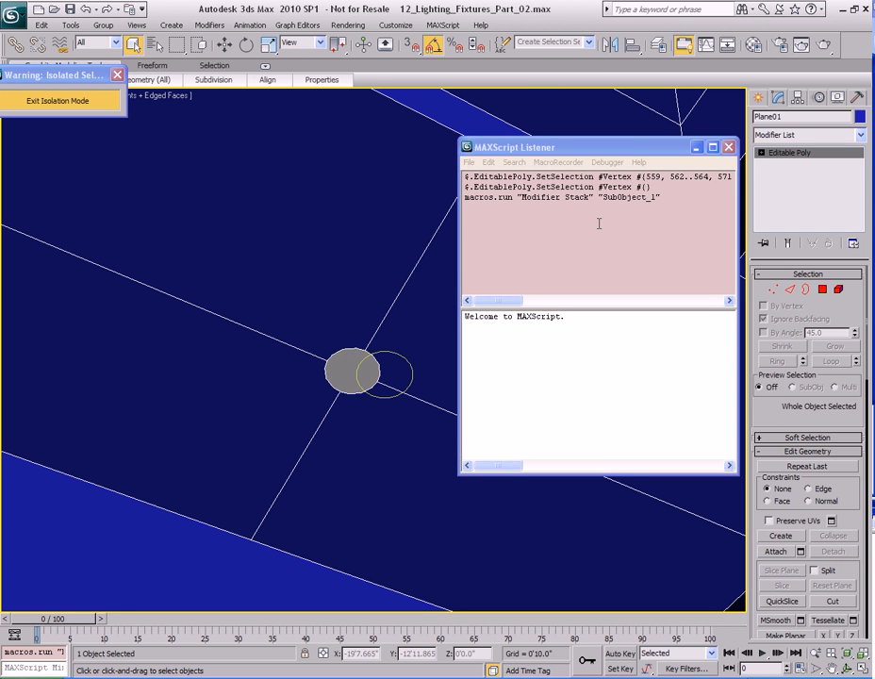
{"action": "left_click", "coordinate": [598, 223]}
{"action": "key", "text": "ctrl+d"}
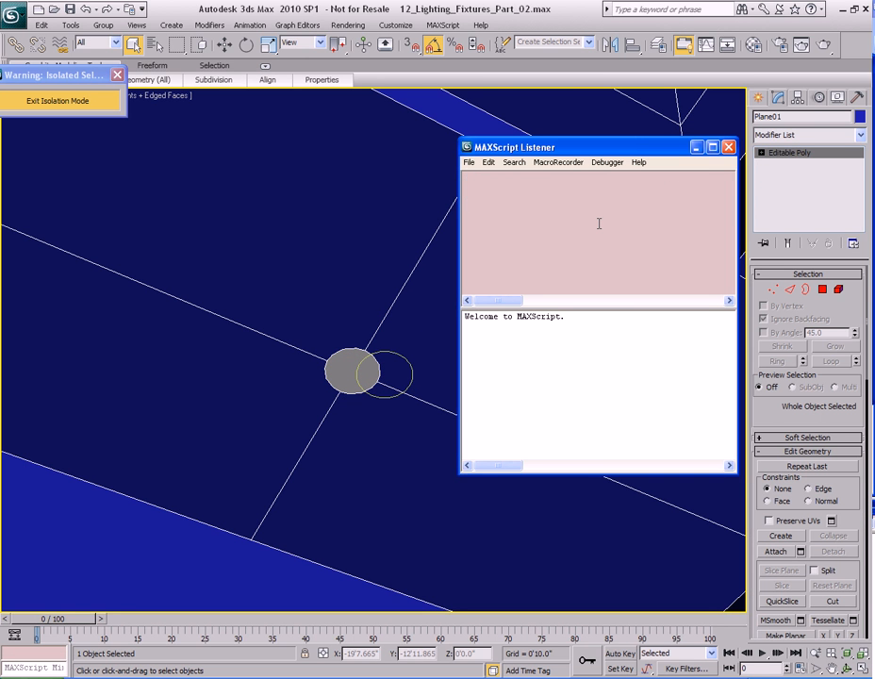
- Reselect the round opening's 16 vertices in vertex editing and delete the recorded lines from the Listener
{"action": "left_click", "coordinate": [403, 305]}
{"action": "key", "text": "ctrl+s"}
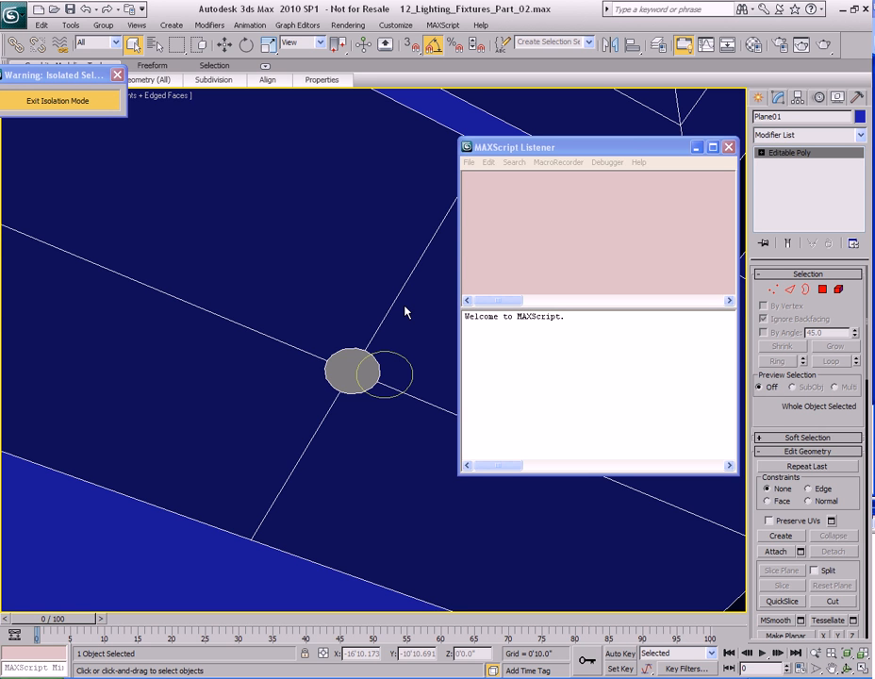
{"action": "key", "text": "1"}
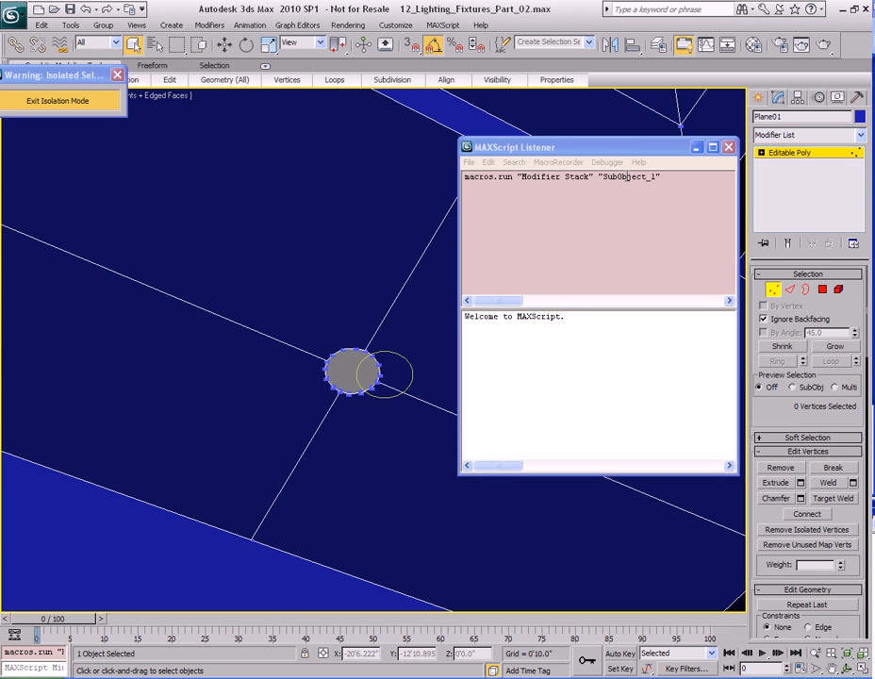
{"action": "left_click_drag", "start_coordinate": [304, 323], "coordinate": [401, 432]}
{"action": "left_click", "coordinate": [594, 235]}
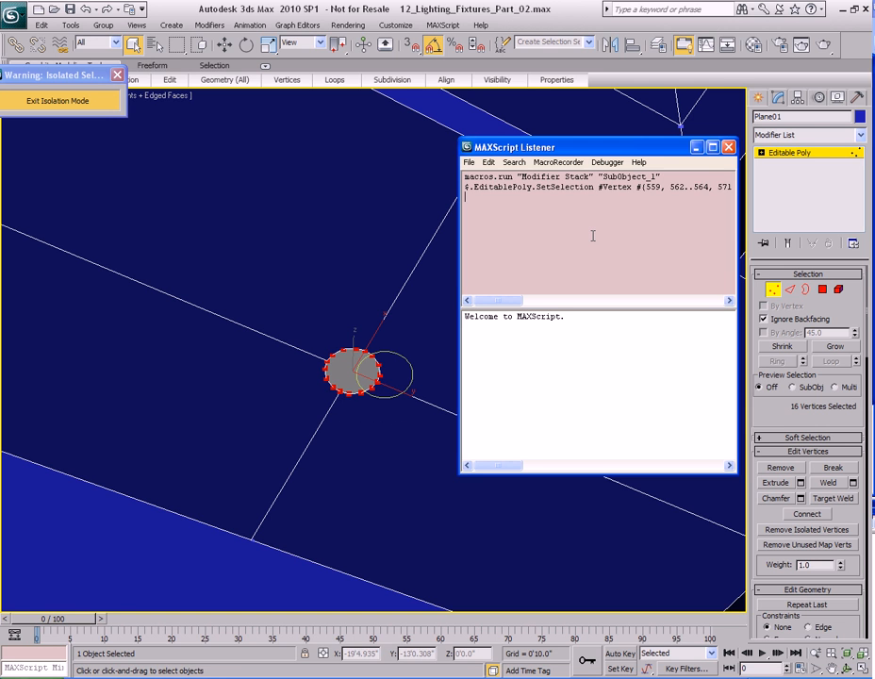
{"action": "key", "text": "ctrl+a"}
{"action": "key", "text": "Delete"}
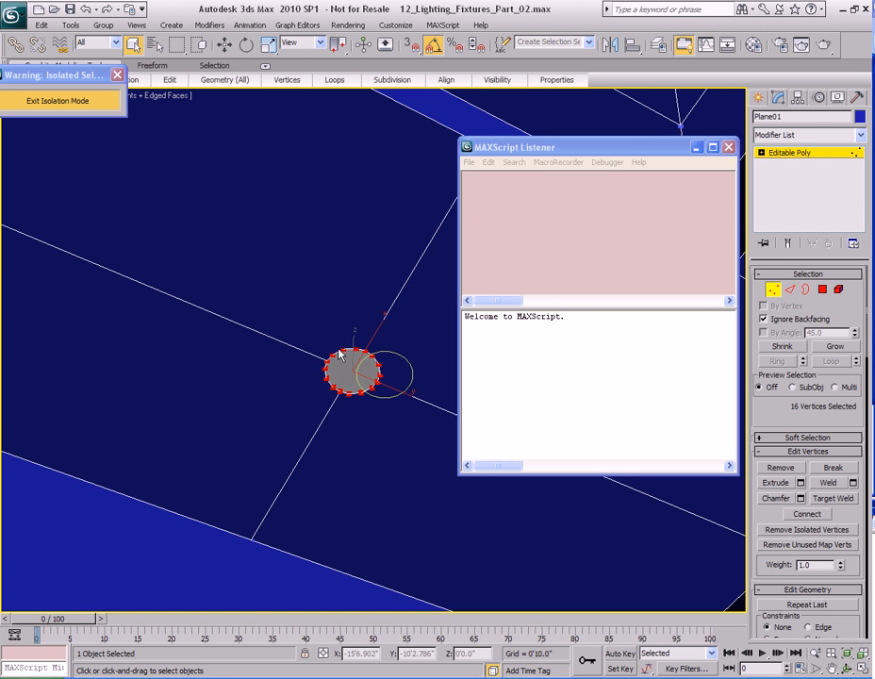
- Apply a Spherify modifier to the round opening's 16 selected vertices and collapse the whole modifier stack with recording on
{"action": "left_click", "coordinate": [209, 24]}
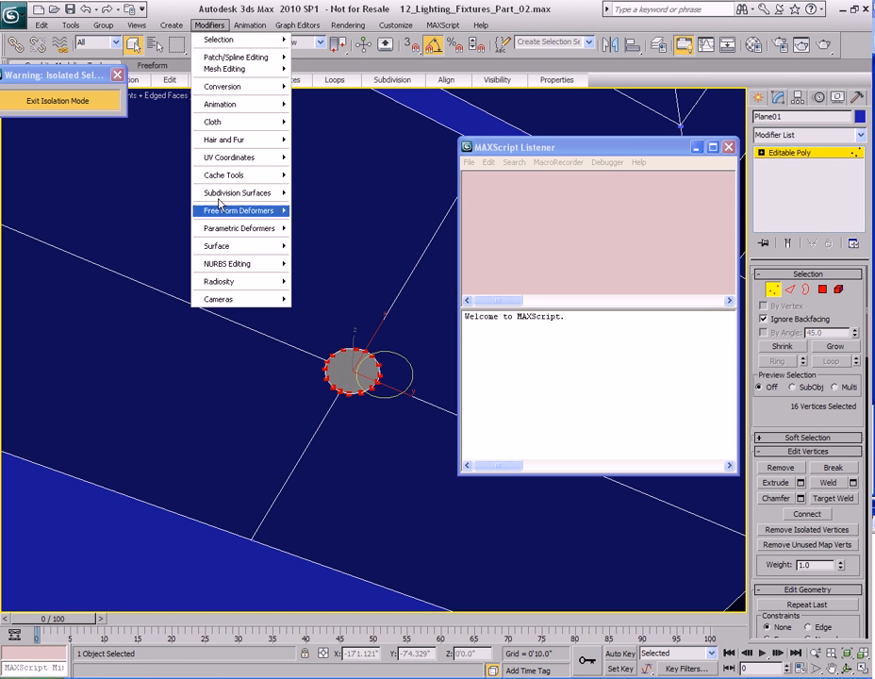
{"action": "mouse_move", "coordinate": [273, 228]}
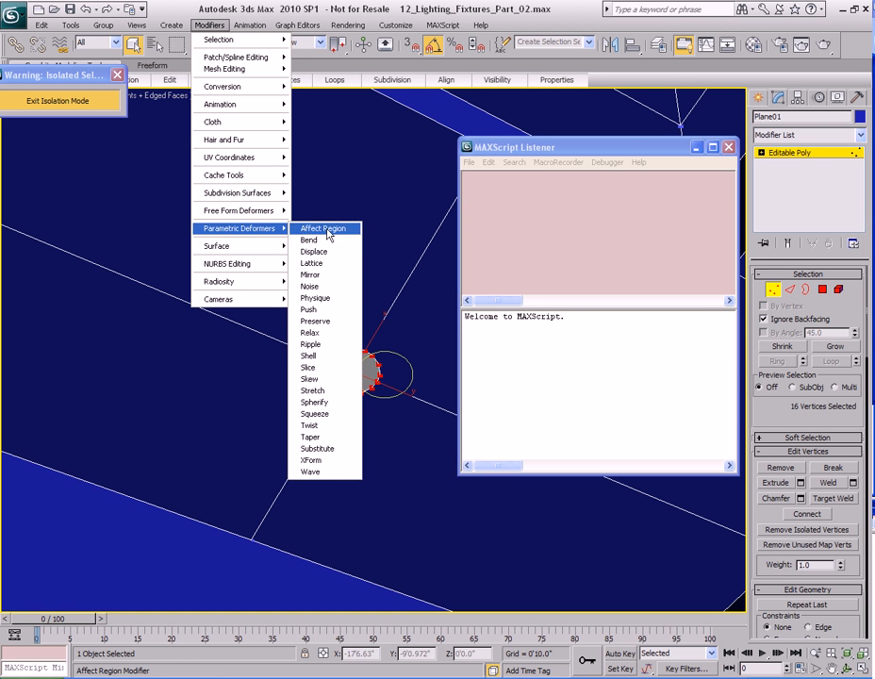
{"action": "left_click", "coordinate": [319, 404]}
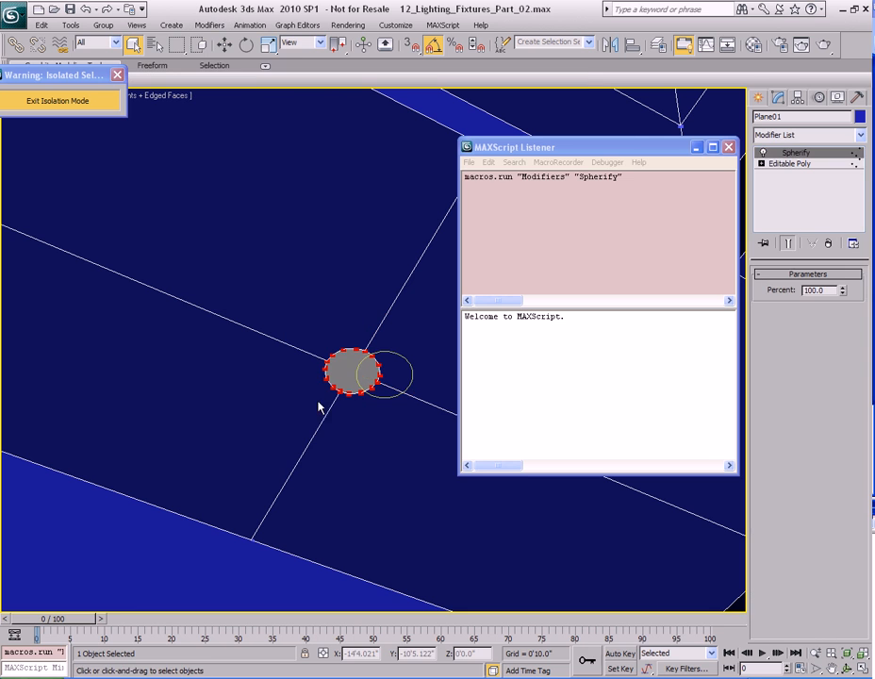
{"action": "right_click", "coordinate": [785, 193]}
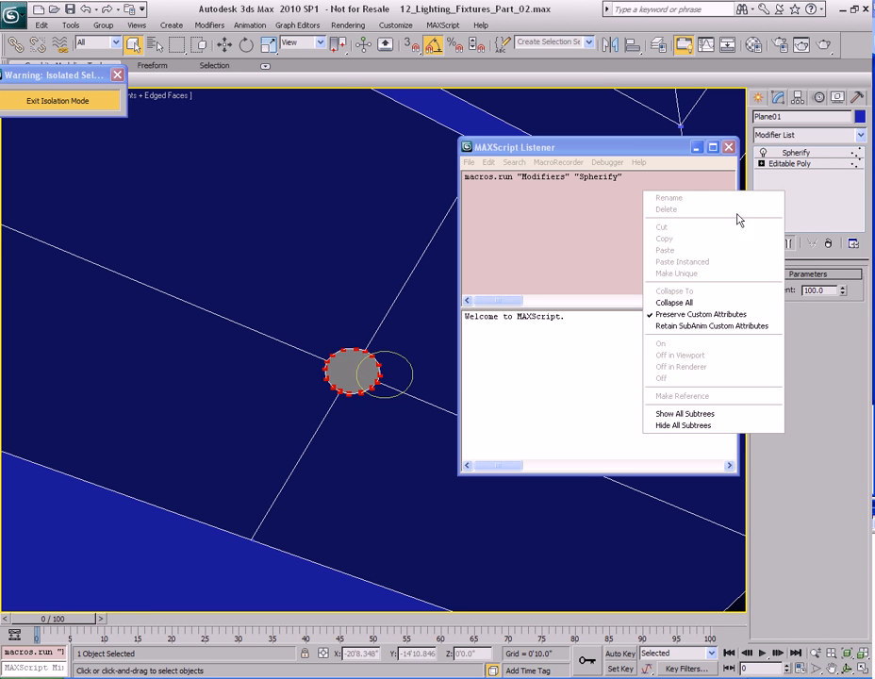
{"action": "left_click", "coordinate": [714, 303]}
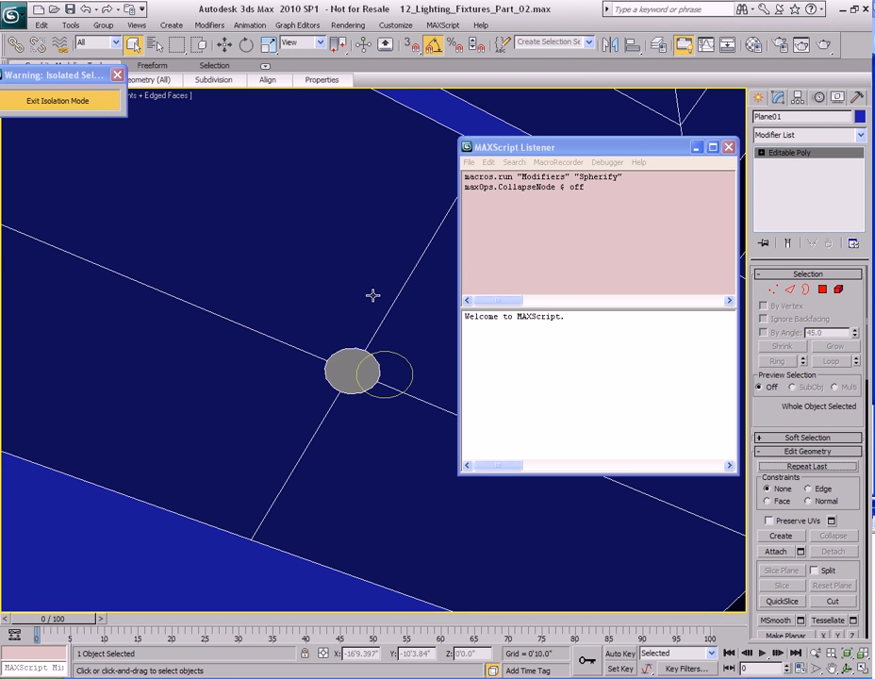
- Record re-entering vertex editing, deselecting all vertices and turning on Ignore Backfacing
{"action": "key", "text": "1"}
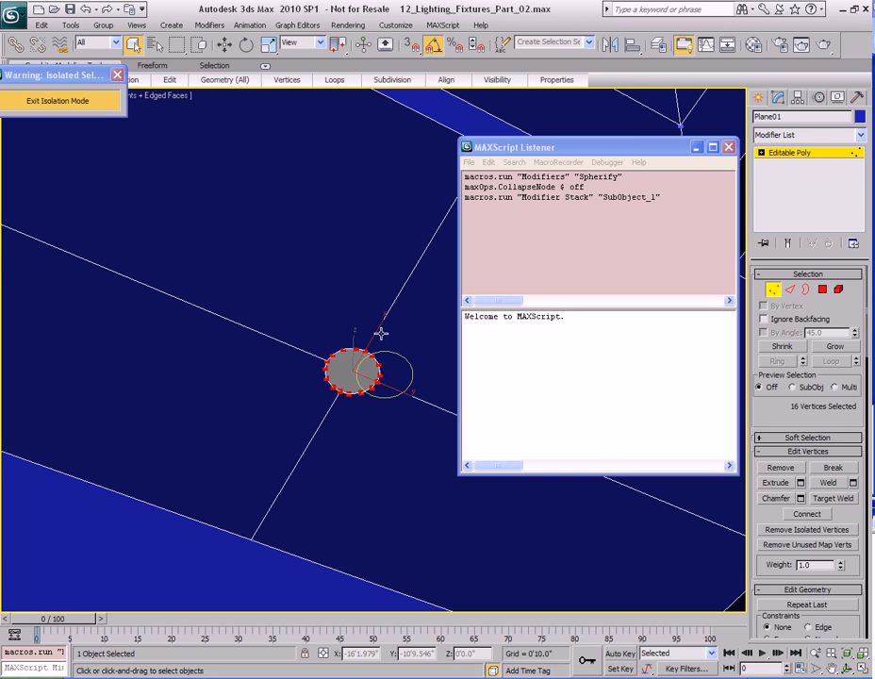
{"action": "key", "text": "ctrl+d"}
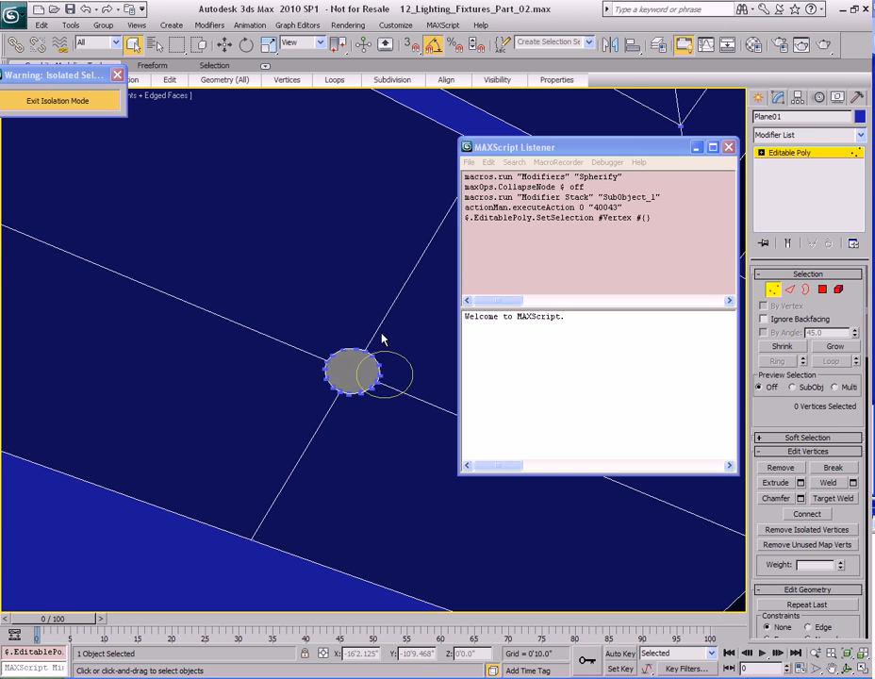
{"action": "left_click", "coordinate": [765, 318]}
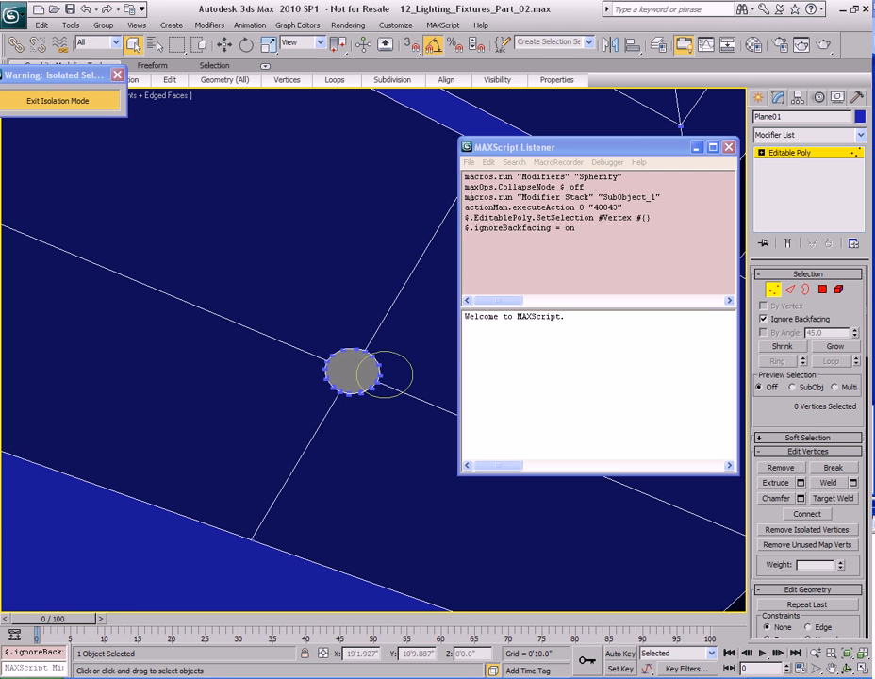
- Review the recorded lines in the Listener one by one, from the Spherify command through the ignoreBackfacing setting
{"action": "left_click_drag", "start_coordinate": [463, 177], "coordinate": [651, 229]}
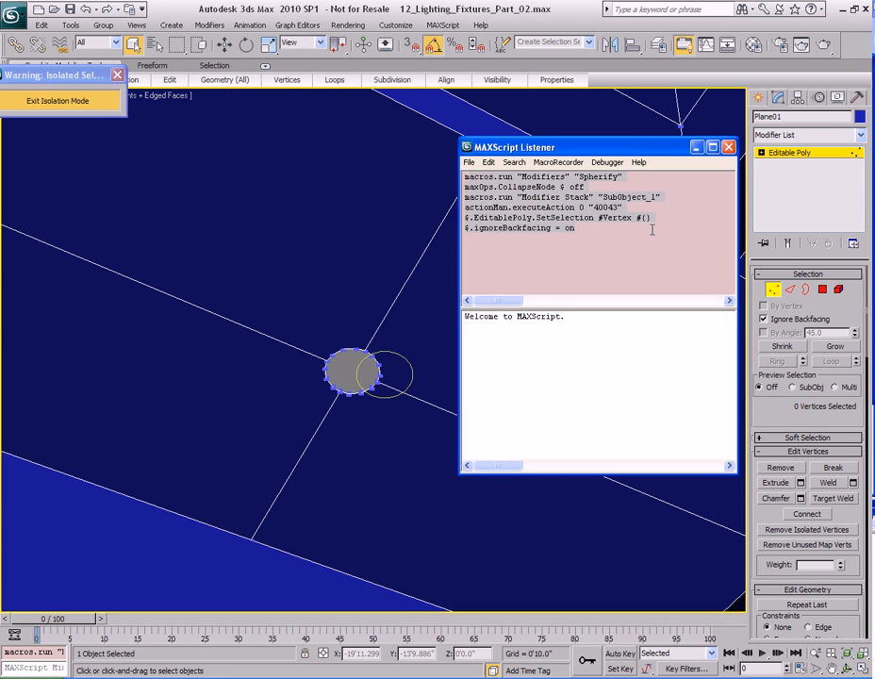
{"action": "left_click", "coordinate": [651, 229]}
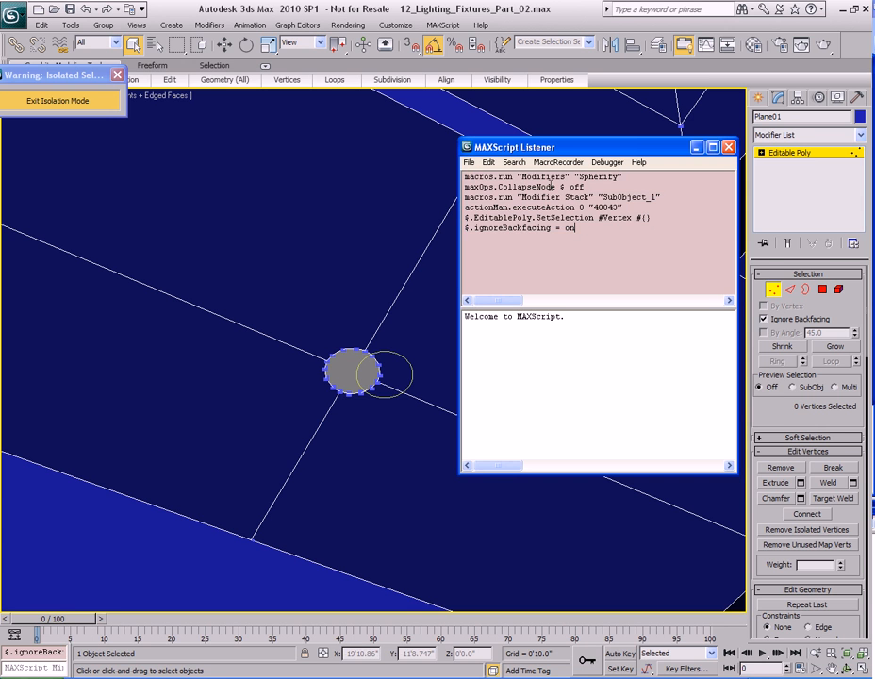
{"action": "left_click_drag", "start_coordinate": [517, 176], "coordinate": [626, 180]}
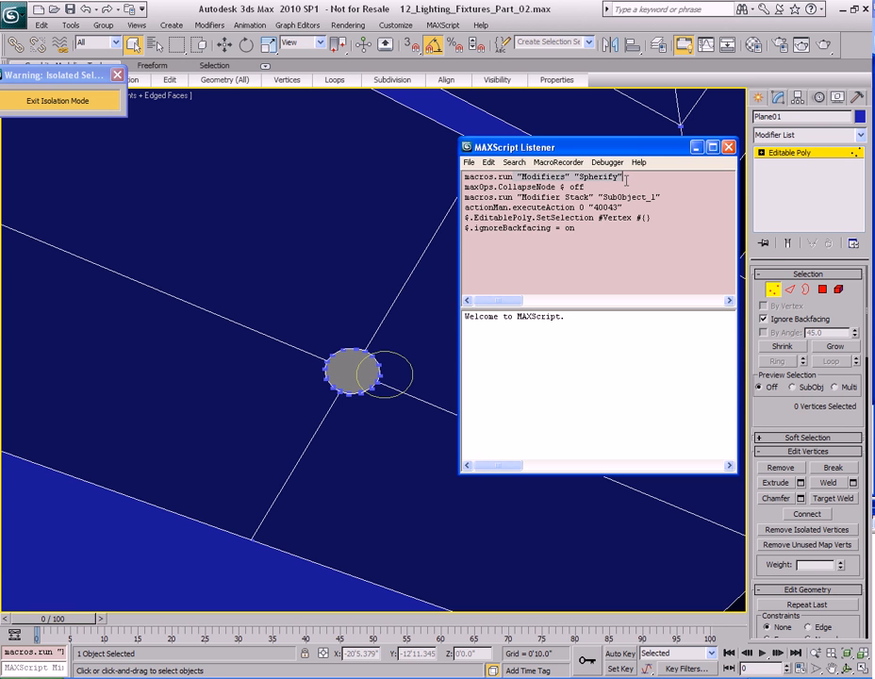
{"action": "left_click", "coordinate": [510, 187]}
{"action": "left_click", "coordinate": [513, 197]}
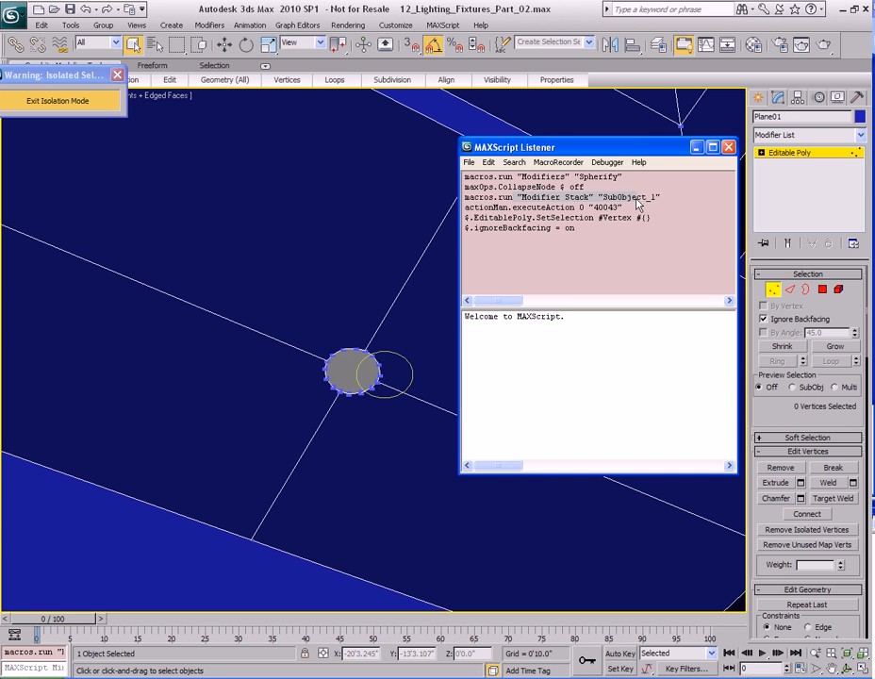
{"action": "left_click", "coordinate": [584, 206]}
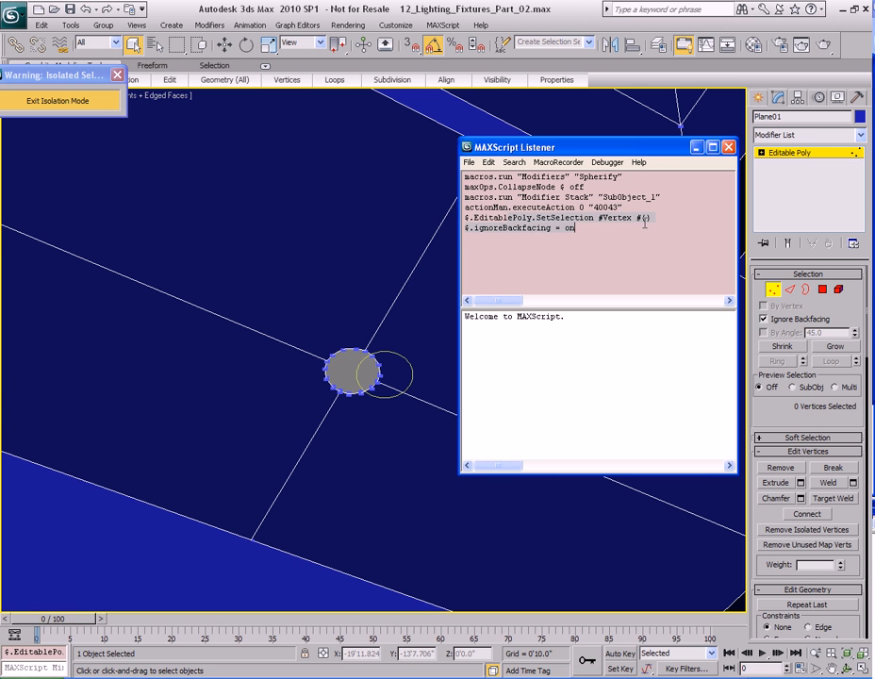
{"action": "left_click", "coordinate": [628, 219]}
{"action": "left_click", "coordinate": [660, 229]}
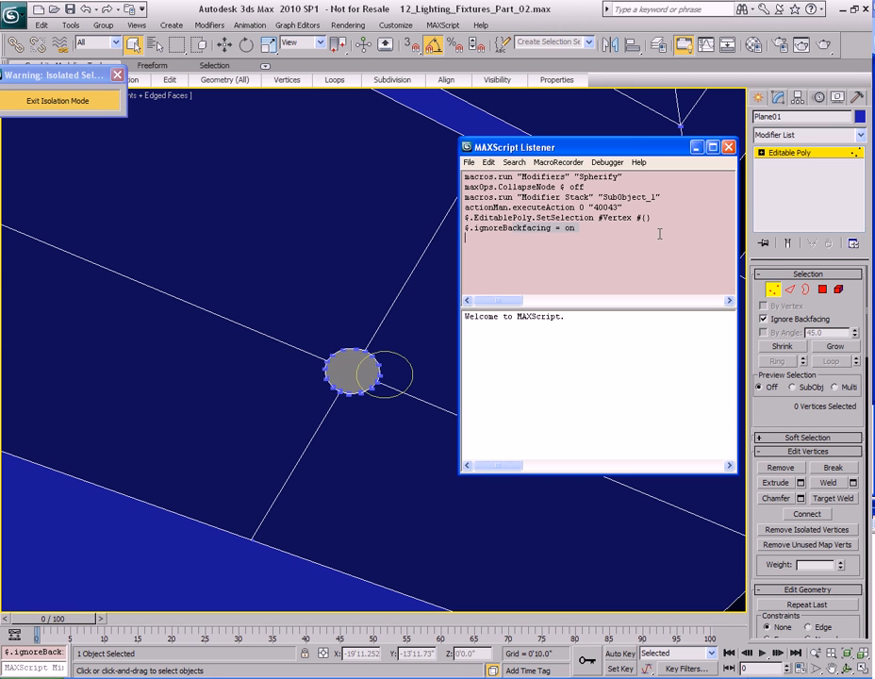
{"action": "key", "text": "Return"}
- Open the MAXScript Editor, position it beside the Listener and enlarge it
{"action": "left_click", "coordinate": [443, 25]}
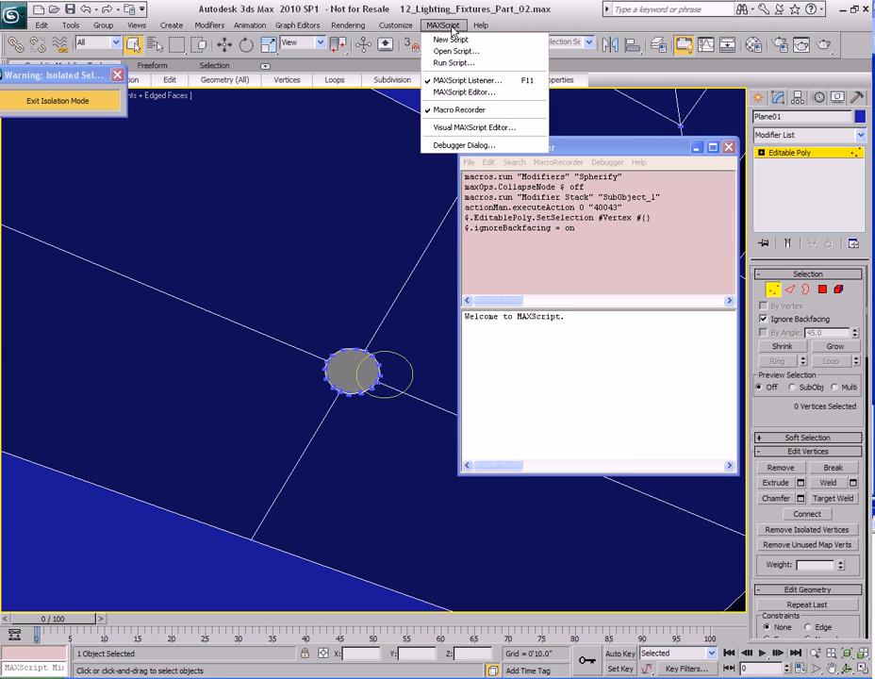
{"action": "left_click", "coordinate": [473, 93]}
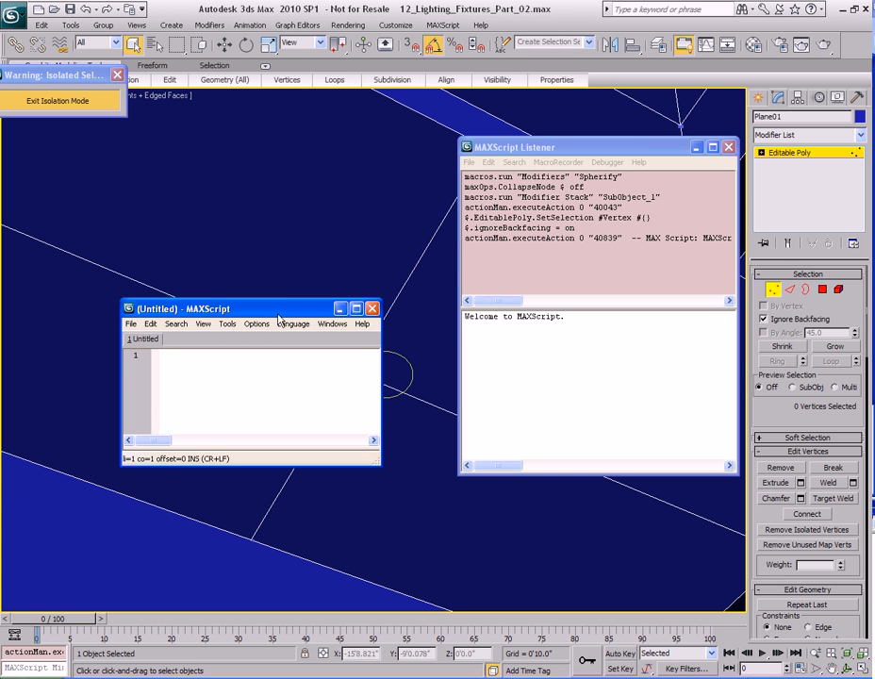
{"action": "left_click_drag", "start_coordinate": [208, 307], "coordinate": [119, 168]}
{"action": "left_click_drag", "start_coordinate": [287, 324], "coordinate": [396, 453]}
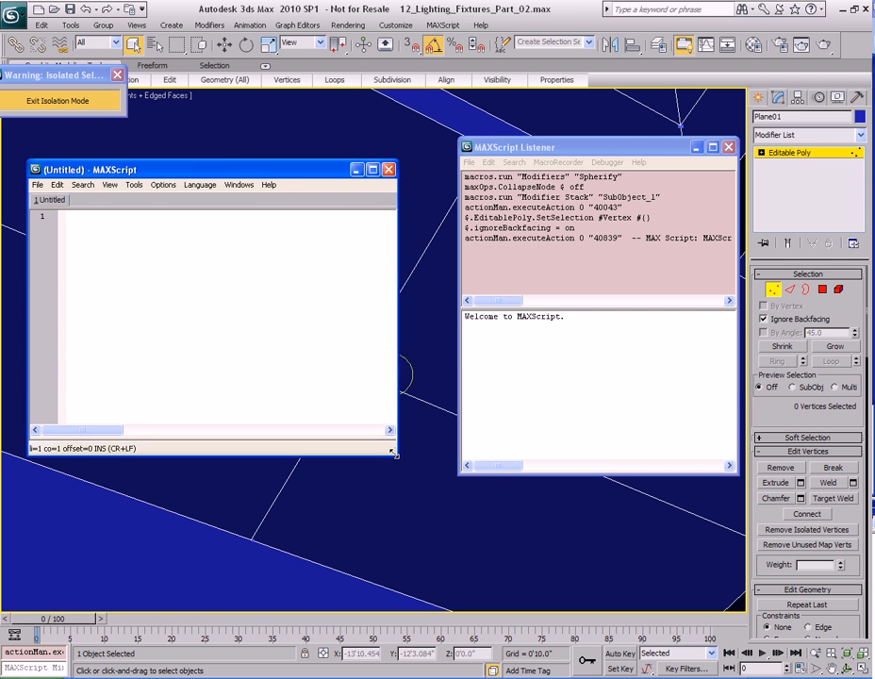
- Copy the six recorded lines, from the Spherify command through ignoreBackfacing, into the untitled script
{"action": "left_click", "coordinate": [534, 229]}
{"action": "left_click_drag", "start_coordinate": [464, 177], "coordinate": [655, 245]}
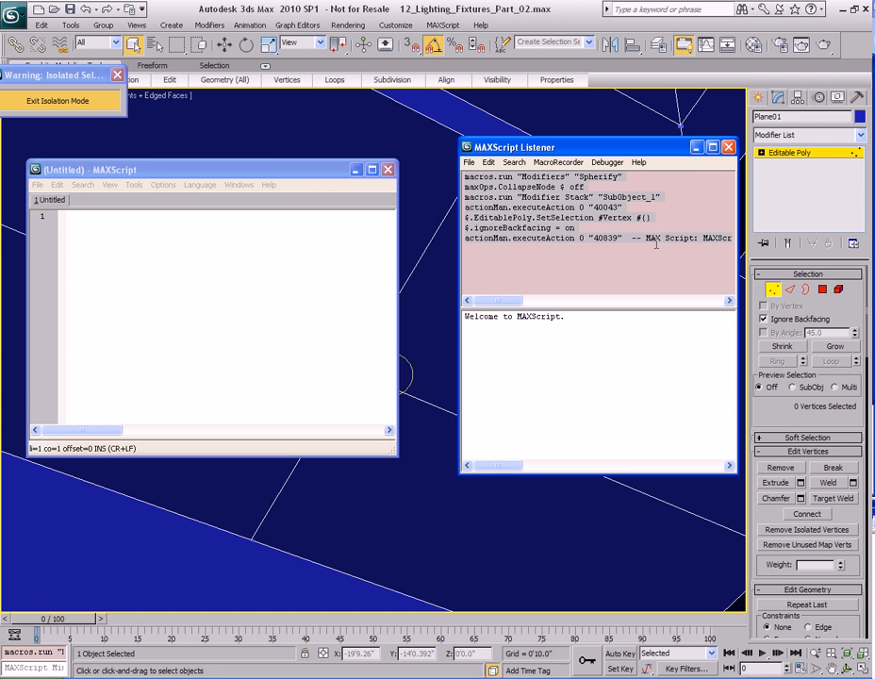
{"action": "left_click_drag", "start_coordinate": [655, 244], "coordinate": [654, 229]}
{"action": "key", "text": "ctrl+c"}
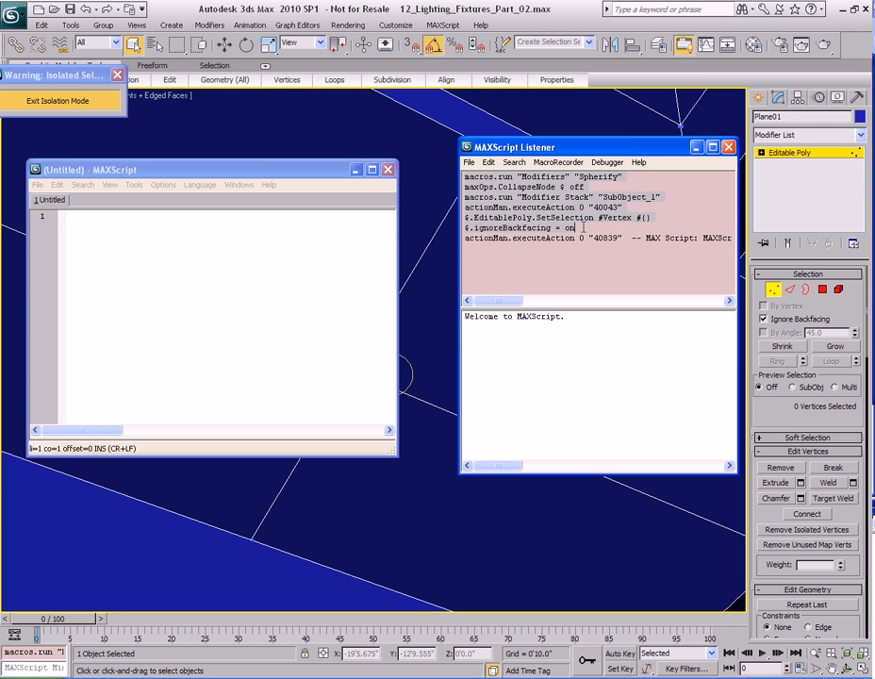
{"action": "left_click", "coordinate": [188, 276]}
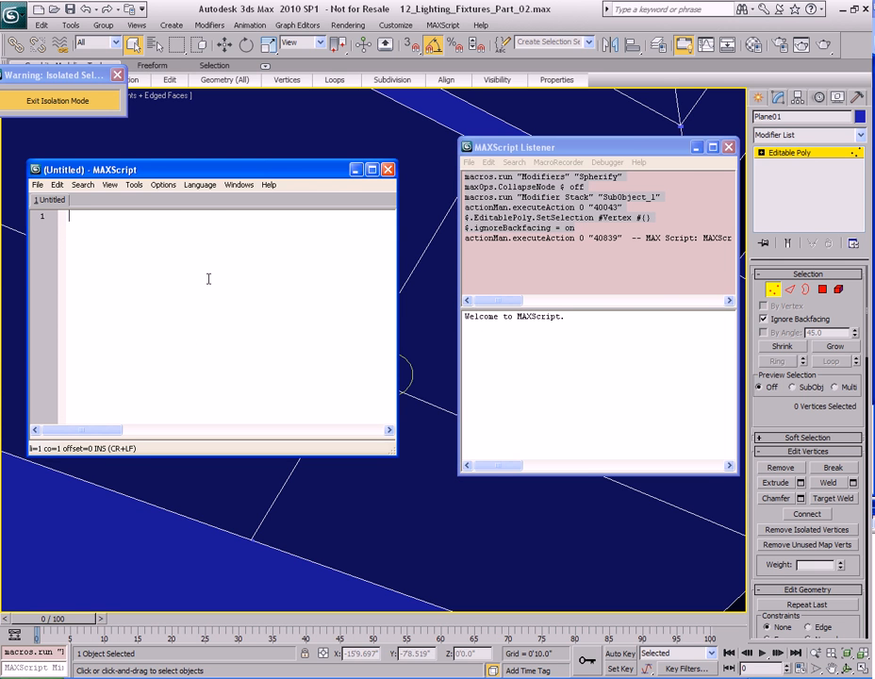
{"action": "key", "text": "ctrl+v"}
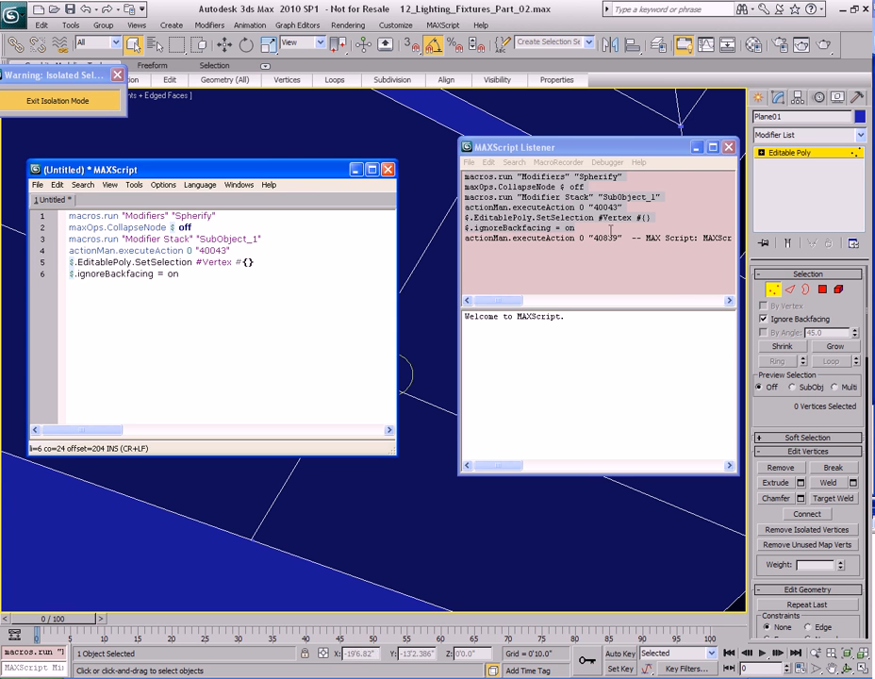
- Disable the macro recorder and close the MAXScript Listener
{"action": "left_click", "coordinate": [557, 162]}
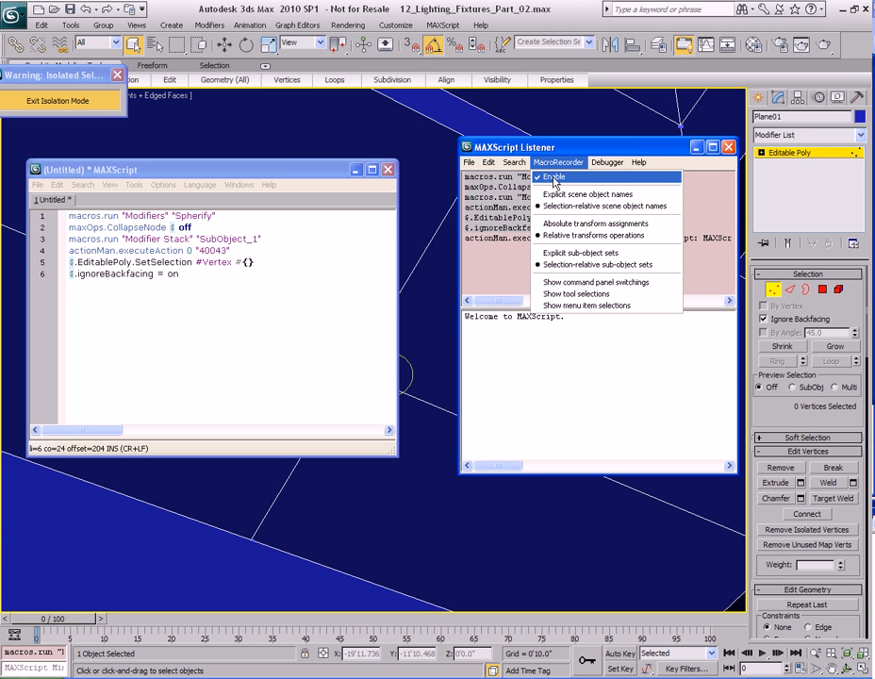
{"action": "left_click", "coordinate": [554, 178]}
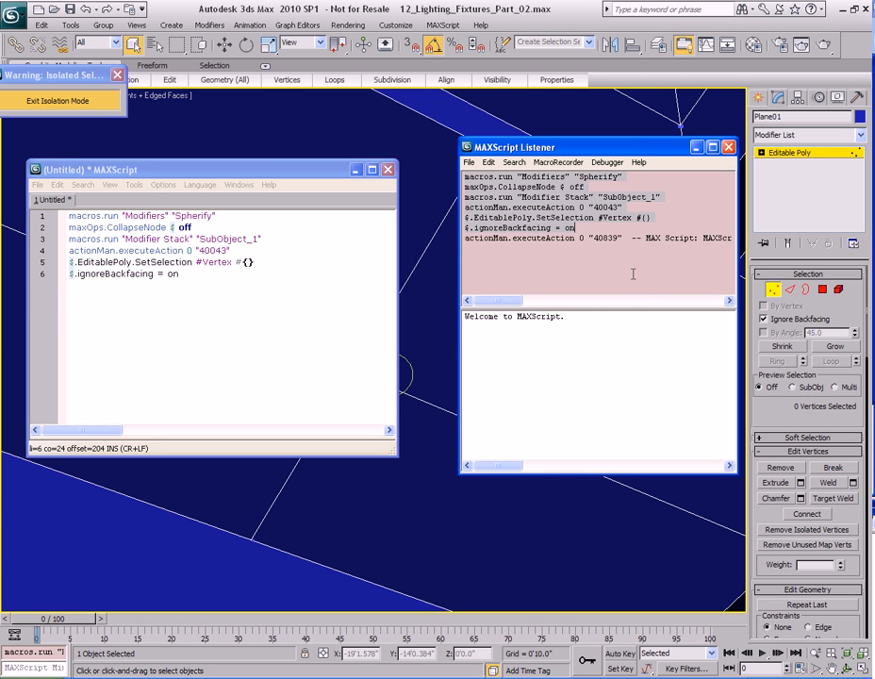
{"action": "left_click", "coordinate": [674, 199]}
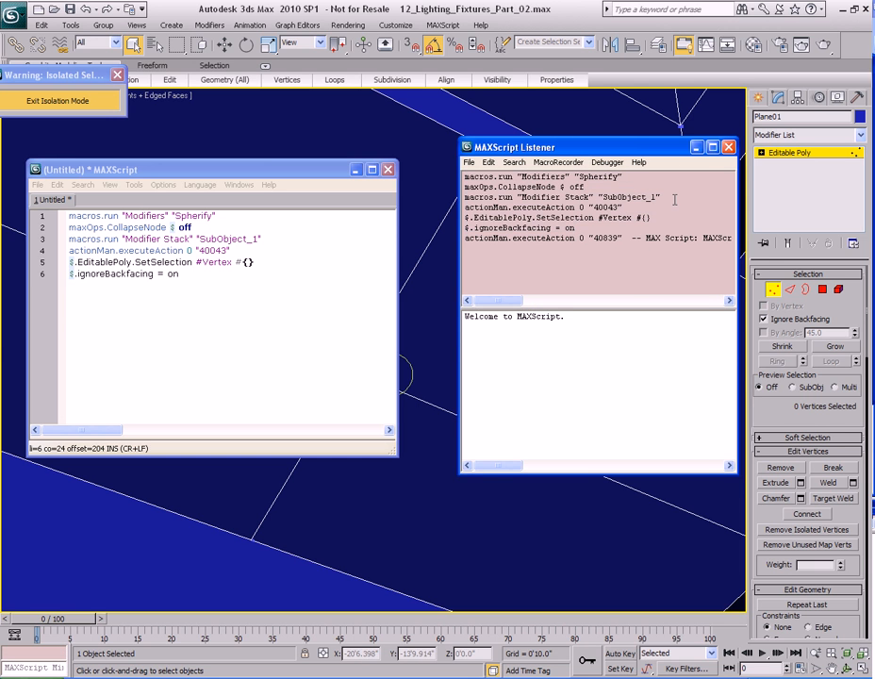
{"action": "left_click", "coordinate": [728, 148]}
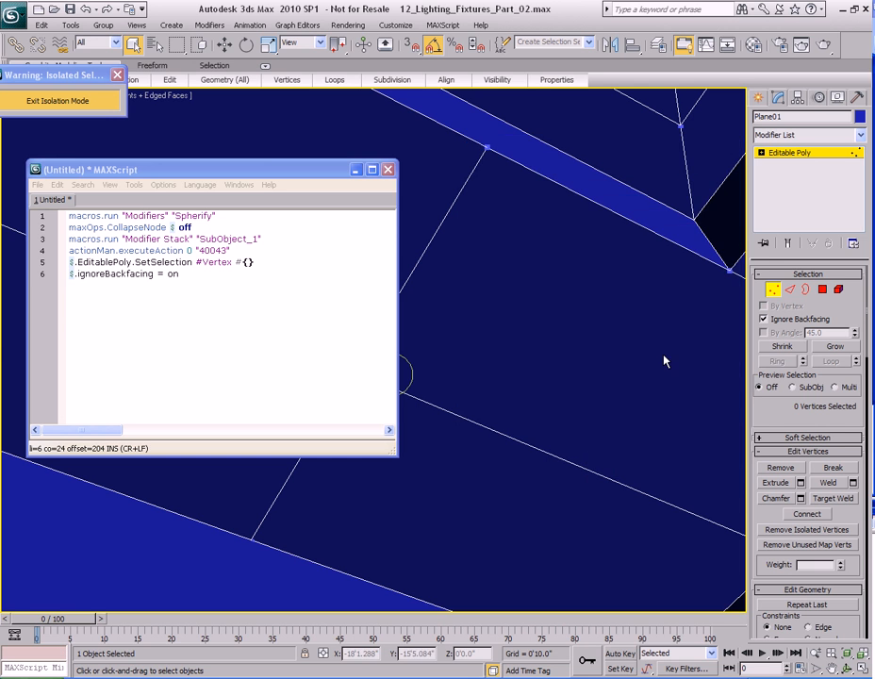
- Shrink the script editor, select a diamond opening's 16 vertices on the wide ceiling strip and evaluate the script to round it
{"action": "middle_click_drag", "start_coordinate": [488, 316], "coordinate": [528, 317]}
{"action": "scroll", "coordinate": [567, 293], "scroll_direction": "down", "scroll_amount": 6}
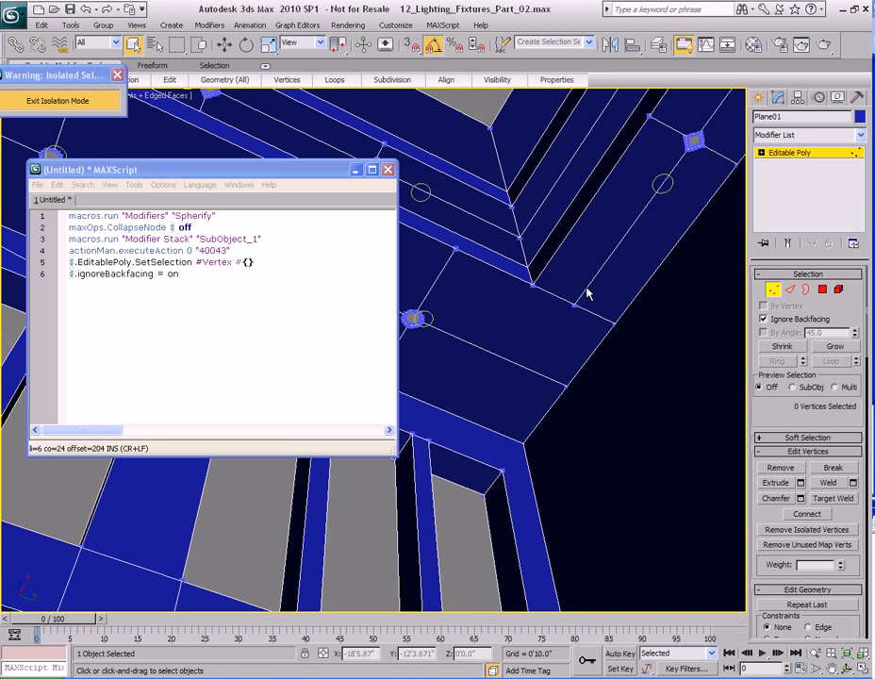
{"action": "left_click_drag", "start_coordinate": [395, 455], "coordinate": [287, 329]}
{"action": "middle_click_drag", "start_coordinate": [511, 336], "coordinate": [453, 421], "text": "alt"}
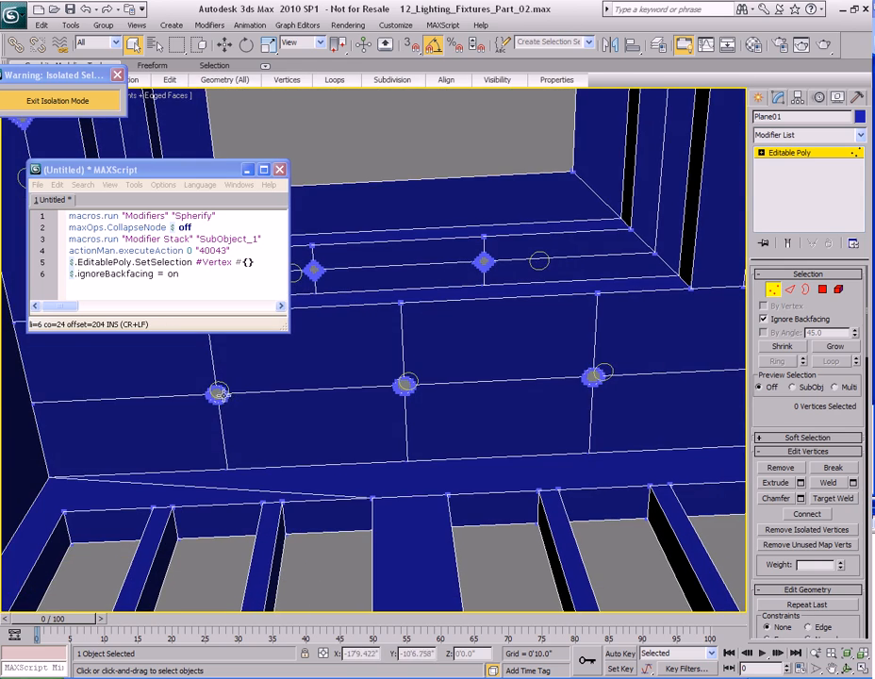
{"action": "middle_click_drag", "start_coordinate": [432, 382], "coordinate": [383, 328], "text": "alt"}
{"action": "left_click_drag", "start_coordinate": [373, 335], "coordinate": [297, 386]}
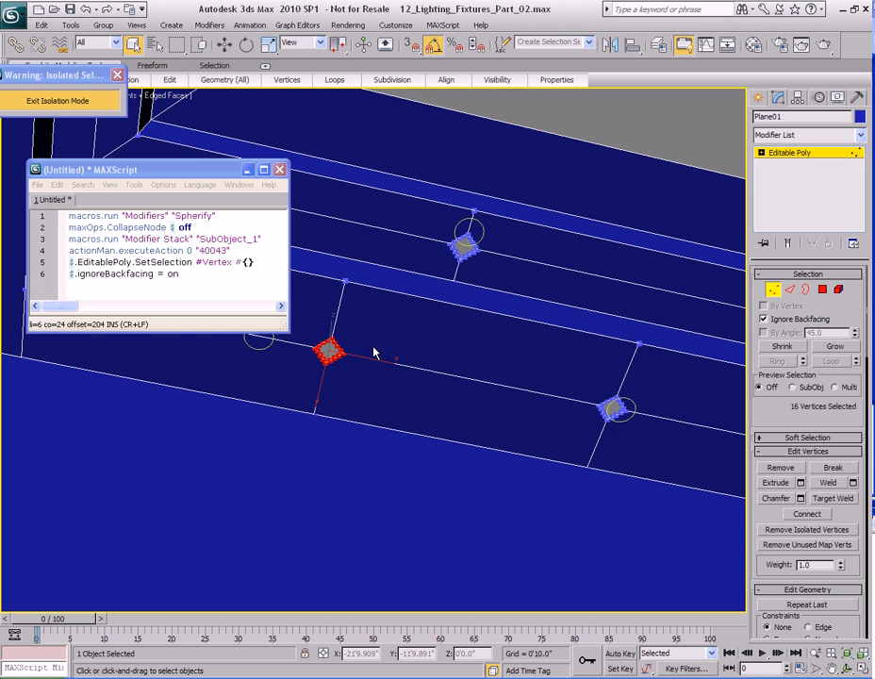
{"action": "left_click", "coordinate": [253, 278]}
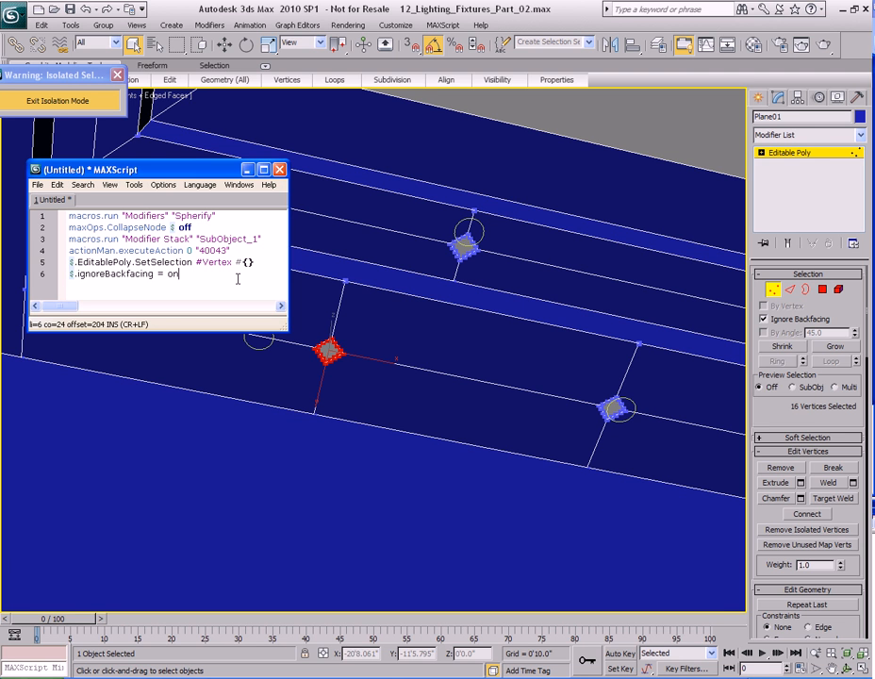
{"action": "key", "text": "ctrl+e"}
{"action": "middle_click_drag", "start_coordinate": [373, 385], "coordinate": [441, 386]}
{"action": "scroll", "coordinate": [459, 384], "scroll_direction": "up", "scroll_amount": 4}
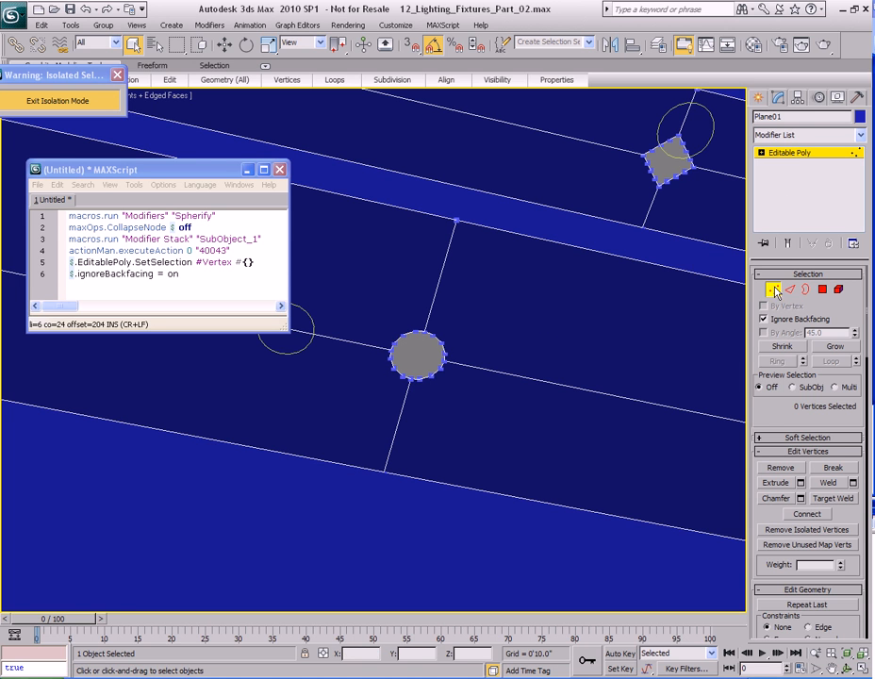
- Round the next two diamond openings along the same wide strip by selecting each one's vertices and evaluating the script
{"action": "scroll", "coordinate": [538, 321], "scroll_direction": "down", "scroll_amount": 4}
{"action": "middle_click_drag", "start_coordinate": [539, 321], "coordinate": [364, 260]}
{"action": "left_click_drag", "start_coordinate": [427, 297], "coordinate": [491, 352]}
{"action": "left_click", "coordinate": [243, 283]}
{"action": "key", "text": "ctrl+e"}
{"action": "middle_click_drag", "start_coordinate": [618, 366], "coordinate": [455, 336]}
{"action": "left_click_drag", "start_coordinate": [488, 316], "coordinate": [541, 356]}
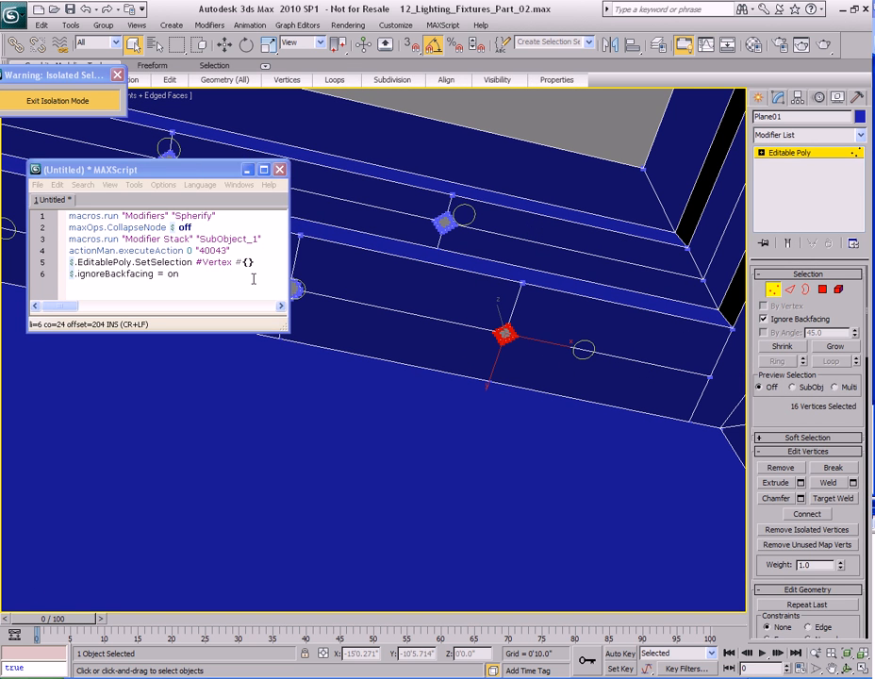
{"action": "key", "text": "ctrl+e"}
- Round two diamond openings on the parallel narrow strip by selecting each one's 16 vertices and evaluating the script
{"action": "middle_click_drag", "start_coordinate": [455, 262], "coordinate": [530, 361]}
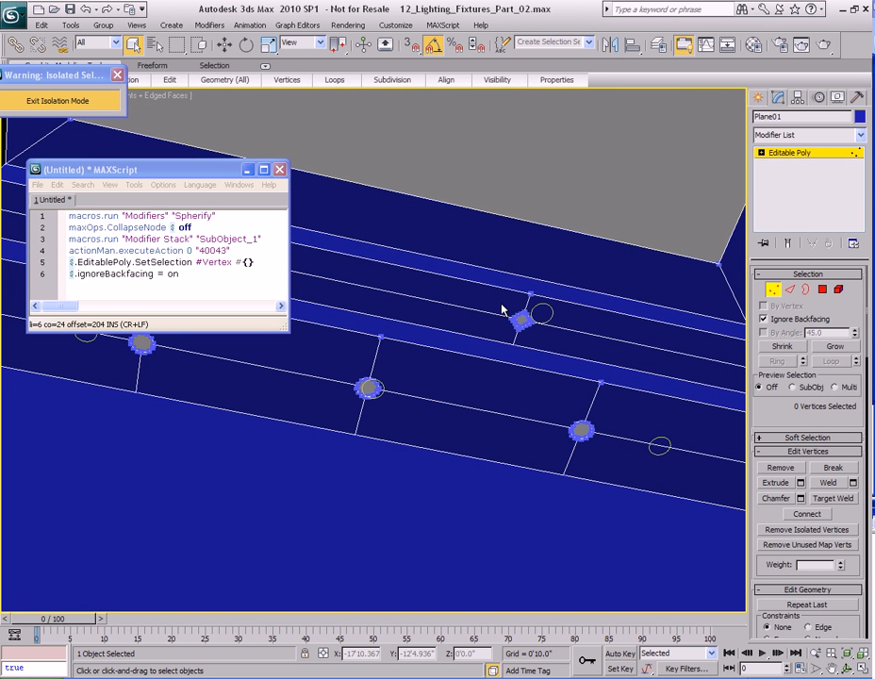
{"action": "left_click_drag", "start_coordinate": [550, 341], "coordinate": [500, 300]}
{"action": "left_click", "coordinate": [250, 286]}
{"action": "key", "text": "ctrl+e"}
{"action": "middle_click_drag", "start_coordinate": [400, 323], "coordinate": [476, 342], "text": "alt"}
{"action": "left_click_drag", "start_coordinate": [450, 258], "coordinate": [565, 325]}
{"action": "key", "text": "ctrl+e"}
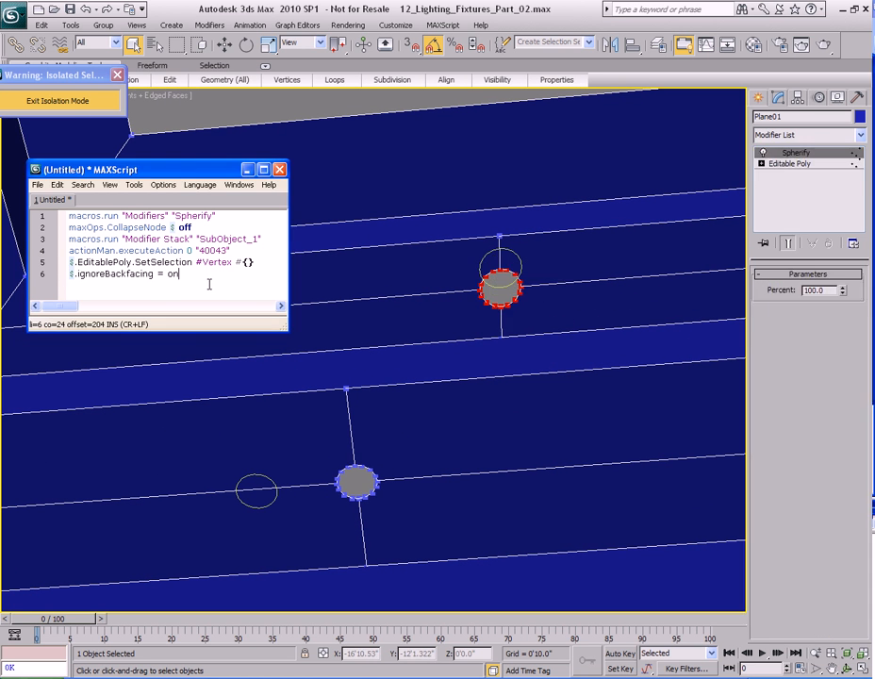
- Round the first two diamond openings on the adjoining side's narrow strip by selecting each one's vertices and evaluating the script
{"action": "middle_click_drag", "start_coordinate": [580, 332], "coordinate": [411, 325], "text": "alt"}
{"action": "left_click_drag", "start_coordinate": [380, 242], "coordinate": [420, 363]}
{"action": "left_click", "coordinate": [239, 292]}
{"action": "key", "text": "ctrl+e"}
{"action": "middle_click_drag", "start_coordinate": [441, 259], "coordinate": [481, 388]}
{"action": "scroll", "coordinate": [481, 388], "scroll_direction": "down", "scroll_amount": 2}
{"action": "middle_click_drag", "start_coordinate": [426, 243], "coordinate": [427, 382]}
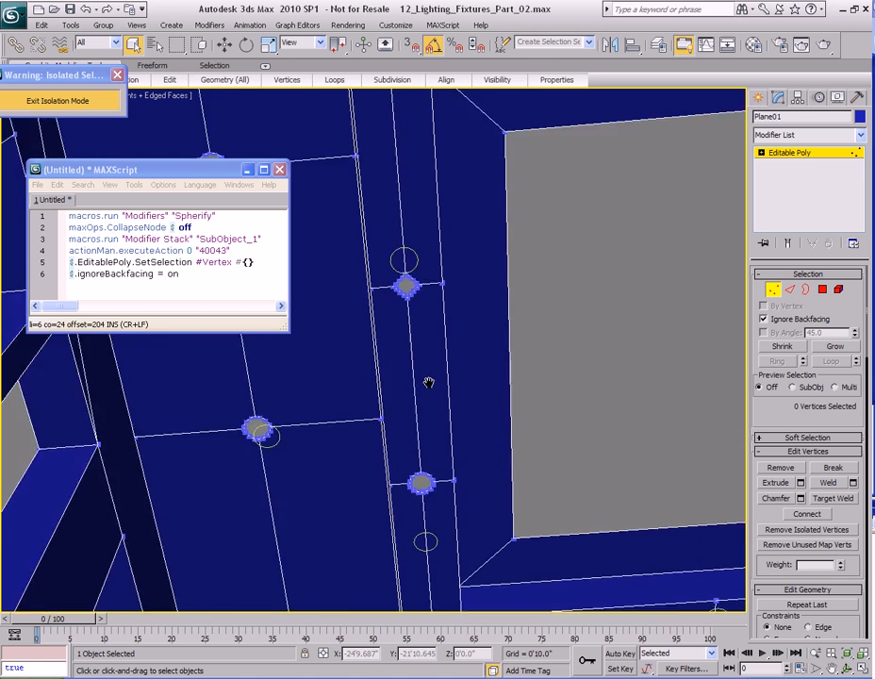
{"action": "scroll", "coordinate": [428, 382], "scroll_direction": "up", "scroll_amount": 4}
{"action": "left_click_drag", "start_coordinate": [403, 194], "coordinate": [481, 285]}
{"action": "left_click", "coordinate": [244, 284]}
{"action": "key", "text": "ctrl+e"}
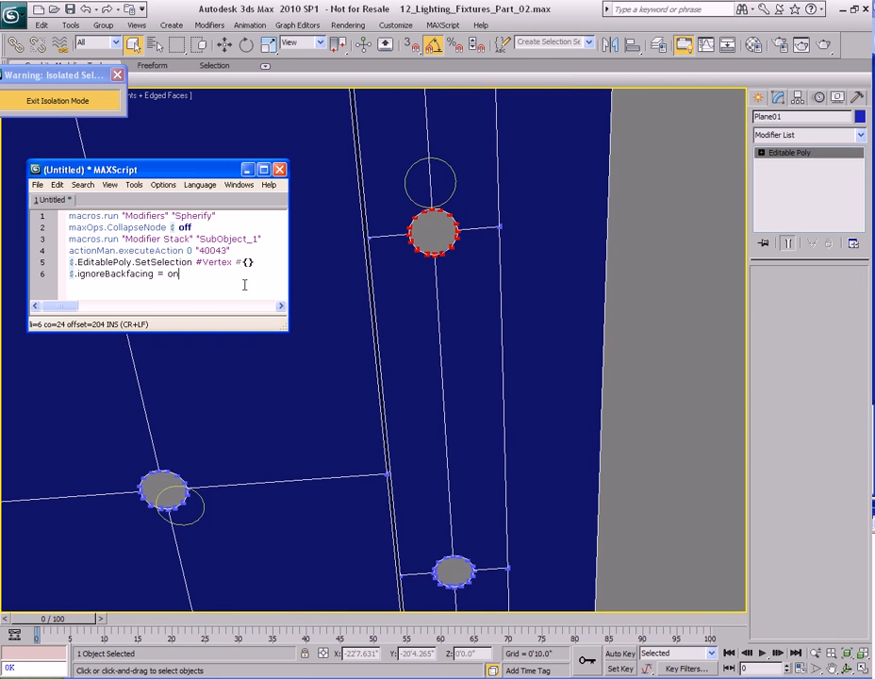
- Round the first diamond opening on the opposite wide ceiling strip by selecting its 16 vertices and evaluating the script
{"action": "middle_click_drag", "start_coordinate": [526, 254], "coordinate": [529, 267]}
{"action": "scroll", "coordinate": [528, 268], "scroll_direction": "down", "scroll_amount": 2}
{"action": "middle_click_drag", "start_coordinate": [449, 274], "coordinate": [449, 364]}
{"action": "scroll", "coordinate": [449, 364], "scroll_direction": "down", "scroll_amount": 2}
{"action": "middle_click_drag", "start_coordinate": [521, 339], "coordinate": [490, 264], "text": "alt"}
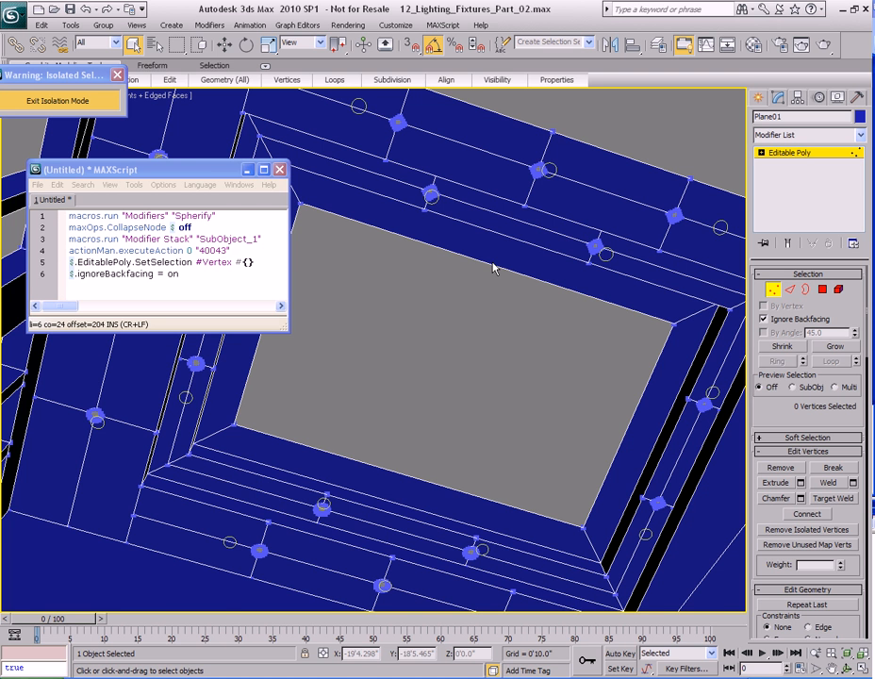
{"action": "scroll", "coordinate": [503, 348], "scroll_direction": "up", "scroll_amount": 4}
{"action": "middle_click_drag", "start_coordinate": [483, 352], "coordinate": [413, 300]}
{"action": "left_click_drag", "start_coordinate": [427, 227], "coordinate": [452, 292]}
{"action": "left_click", "coordinate": [185, 290]}
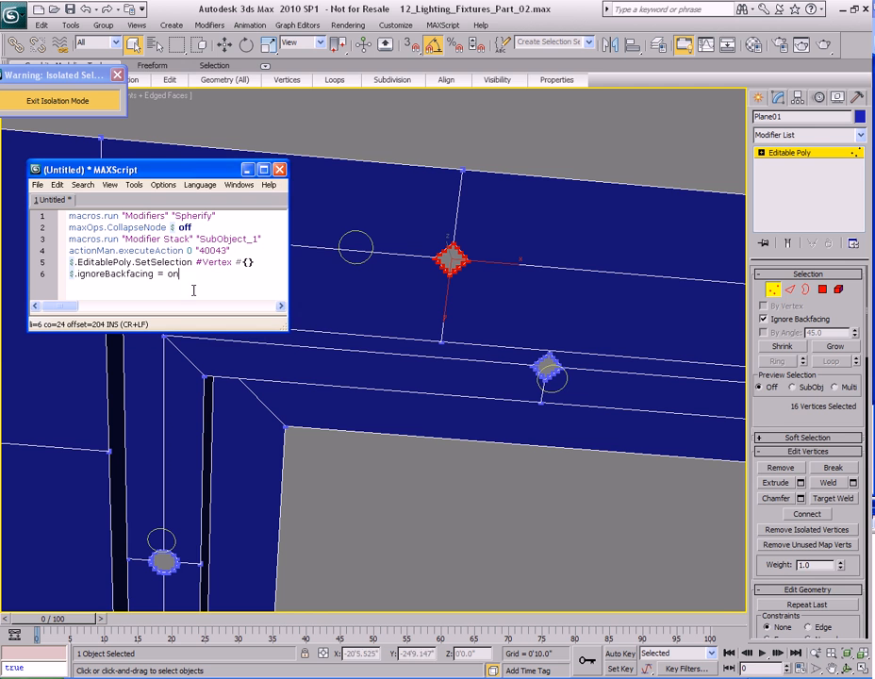
{"action": "key", "text": "ctrl+e"}
- Round the remaining two diamond openings along that wide strip by selecting each one's vertices and evaluating the script
{"action": "middle_click_drag", "start_coordinate": [539, 407], "coordinate": [339, 379]}
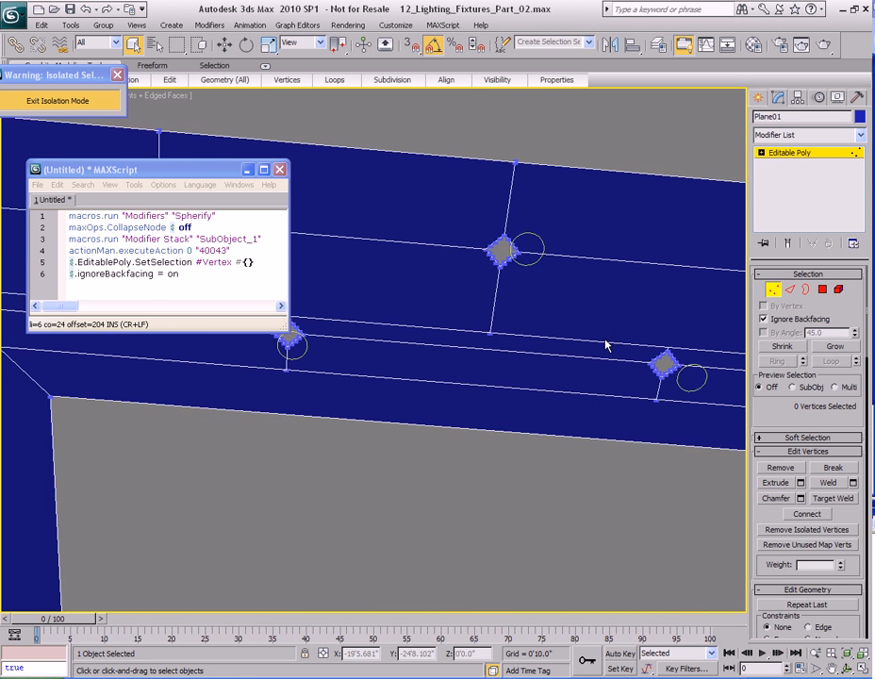
{"action": "middle_click_drag", "start_coordinate": [547, 353], "coordinate": [483, 352]}
{"action": "left_click_drag", "start_coordinate": [345, 223], "coordinate": [457, 307]}
{"action": "left_click", "coordinate": [287, 303]}
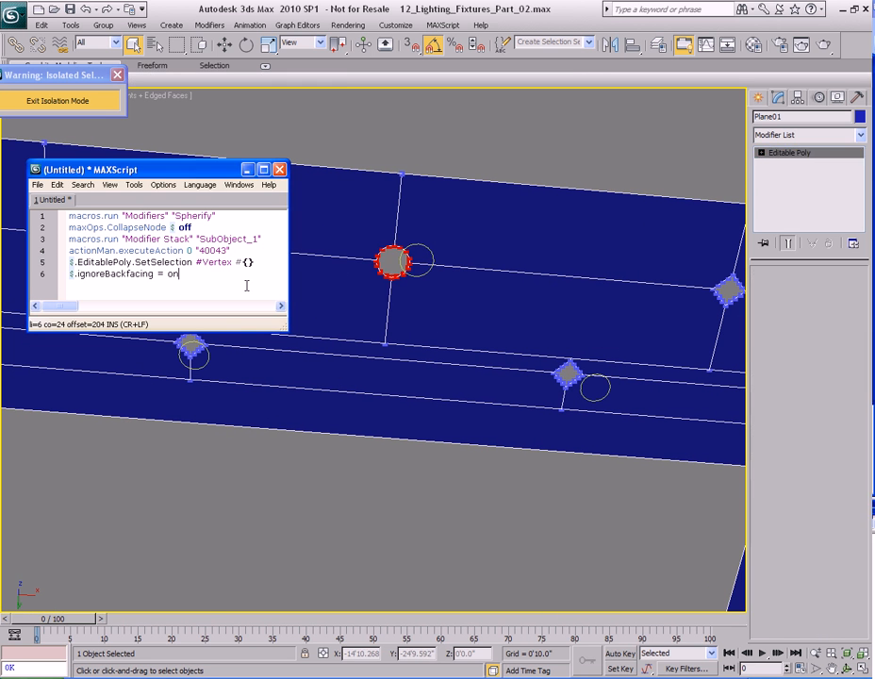
{"action": "key", "text": "ctrl+e"}
{"action": "middle_click_drag", "start_coordinate": [705, 310], "coordinate": [412, 308]}
{"action": "left_click_drag", "start_coordinate": [385, 255], "coordinate": [430, 300]}
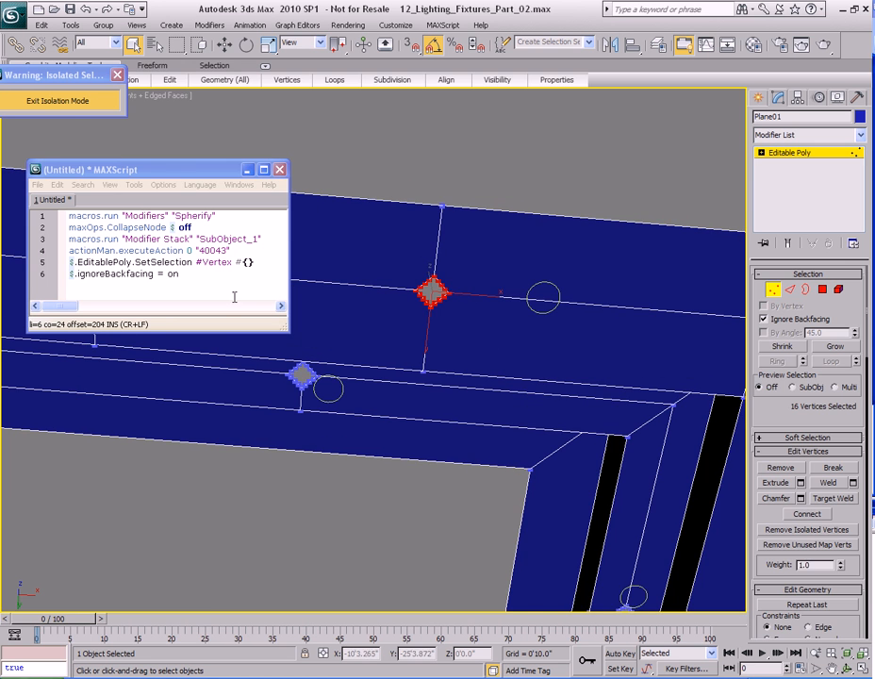
{"action": "left_click", "coordinate": [227, 289]}
{"action": "key", "text": "ctrl+e"}
- Round both diamond openings on the narrow strip between the black recess bands by selecting each one's vertices and evaluating the script
{"action": "middle_click_drag", "start_coordinate": [227, 289], "coordinate": [530, 358]}
{"action": "left_click", "coordinate": [526, 356]}
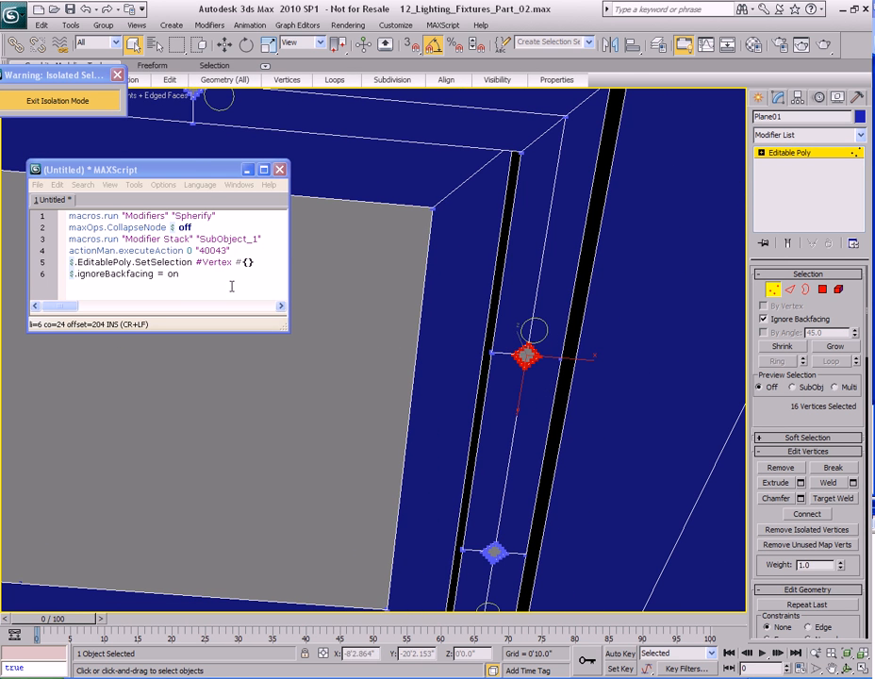
{"action": "left_click", "coordinate": [220, 278]}
{"action": "key", "text": "ctrl+e"}
{"action": "middle_click_drag", "start_coordinate": [514, 565], "coordinate": [490, 361]}
{"action": "left_click_drag", "start_coordinate": [471, 282], "coordinate": [513, 347]}
{"action": "left_click", "coordinate": [205, 276]}
{"action": "key", "text": "ctrl+e"}
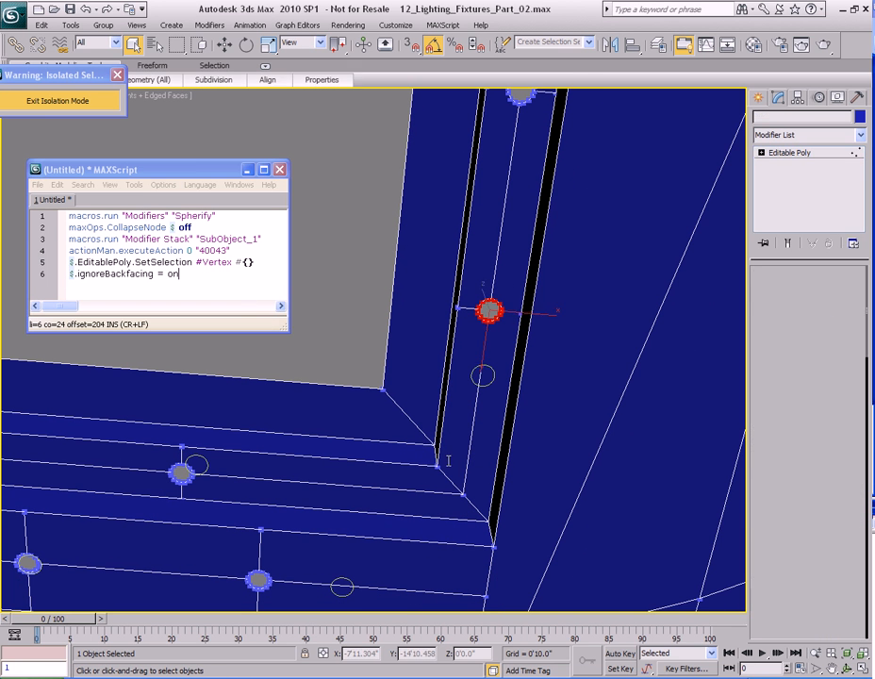
- Round the last two diamond openings on the narrow strip beside the opposite wide strip by selecting each one's vertices and evaluating the script
{"action": "middle_click_drag", "start_coordinate": [454, 414], "coordinate": [523, 293]}
{"action": "middle_click_drag", "start_coordinate": [342, 480], "coordinate": [384, 432]}
{"action": "scroll", "coordinate": [347, 346], "scroll_direction": "down", "scroll_amount": 3}
{"action": "middle_click_drag", "start_coordinate": [347, 347], "coordinate": [467, 397]}
{"action": "scroll", "coordinate": [390, 430], "scroll_direction": "up", "scroll_amount": 4}
{"action": "left_click_drag", "start_coordinate": [422, 335], "coordinate": [489, 382]}
{"action": "left_click", "coordinate": [218, 285]}
{"action": "key", "text": "ctrl+e"}
{"action": "middle_click_drag", "start_coordinate": [702, 448], "coordinate": [430, 415]}
{"action": "left_click_drag", "start_coordinate": [430, 330], "coordinate": [519, 390]}
{"action": "left_click", "coordinate": [242, 283]}
{"action": "key", "text": "ctrl+e"}
- Examine the openings on all sides of the ceiling frame to check that every one is rounded
{"action": "middle_click_drag", "start_coordinate": [583, 462], "coordinate": [505, 381]}
{"action": "scroll", "coordinate": [441, 454], "scroll_direction": "down", "scroll_amount": 6}
{"action": "scroll", "coordinate": [506, 380], "scroll_direction": "up", "scroll_amount": 4}
{"action": "scroll", "coordinate": [539, 512], "scroll_direction": "up", "scroll_amount": 6}
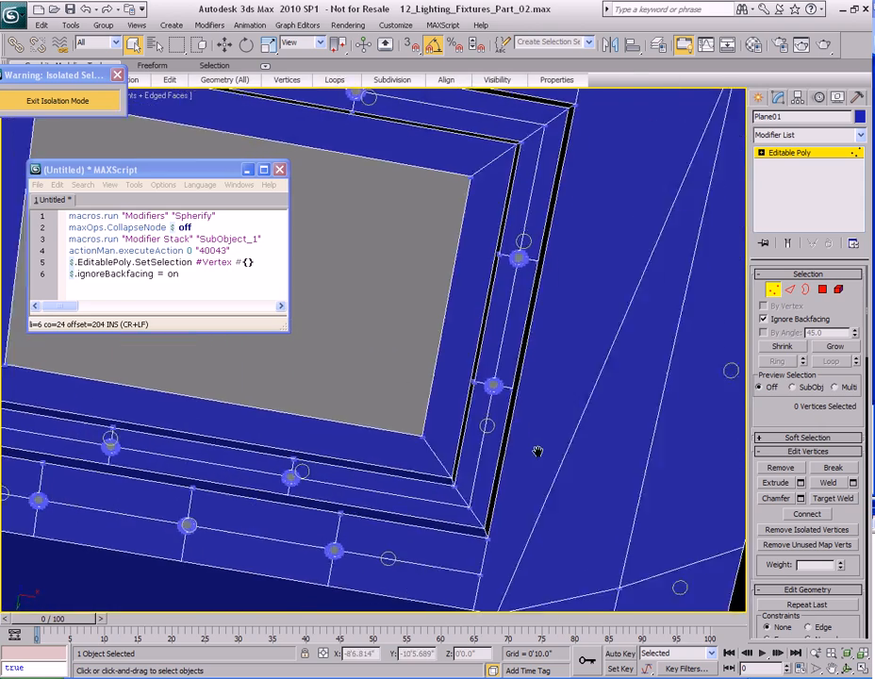
{"action": "middle_click_drag", "start_coordinate": [539, 511], "coordinate": [455, 399]}
{"action": "scroll", "coordinate": [456, 400], "scroll_direction": "down", "scroll_amount": 8}
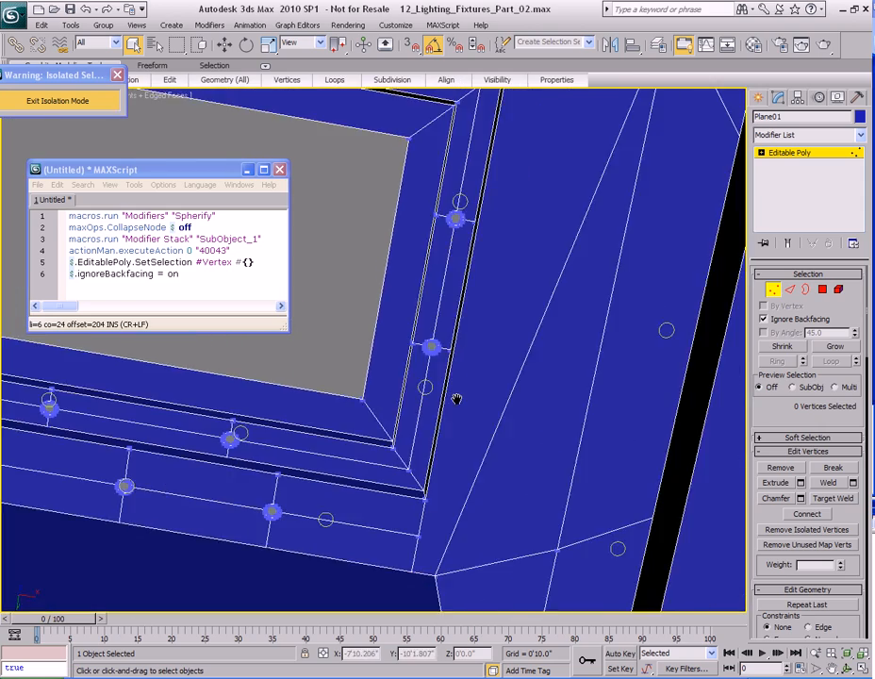
{"action": "scroll", "coordinate": [570, 448], "scroll_direction": "up", "scroll_amount": 5}
{"action": "scroll", "coordinate": [559, 441], "scroll_direction": "down", "scroll_amount": 8}
{"action": "scroll", "coordinate": [492, 434], "scroll_direction": "up", "scroll_amount": 5}
{"action": "scroll", "coordinate": [490, 438], "scroll_direction": "up", "scroll_amount": 3}
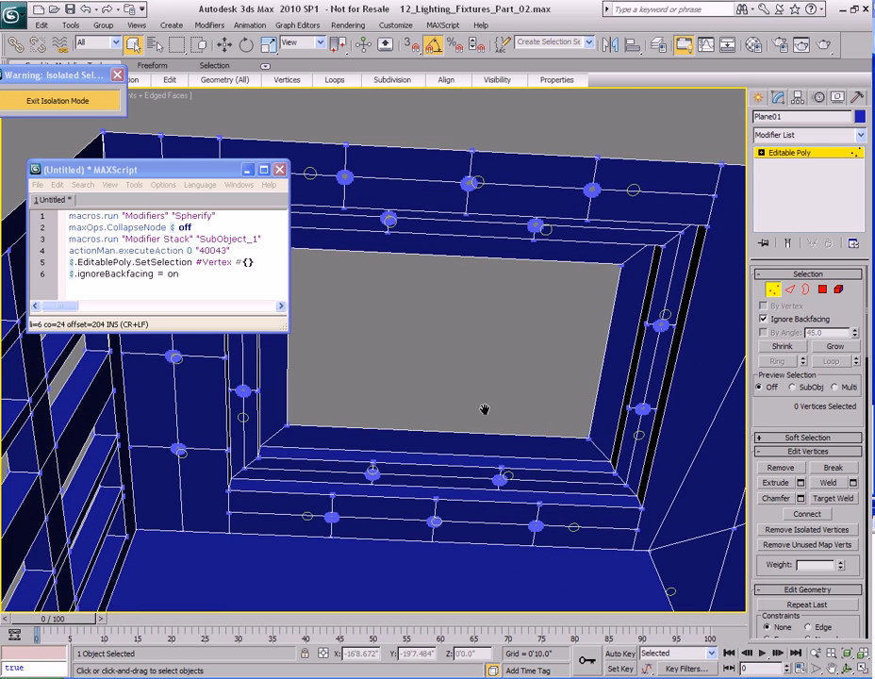
{"action": "middle_click_drag", "start_coordinate": [550, 386], "coordinate": [460, 424], "text": "alt"}
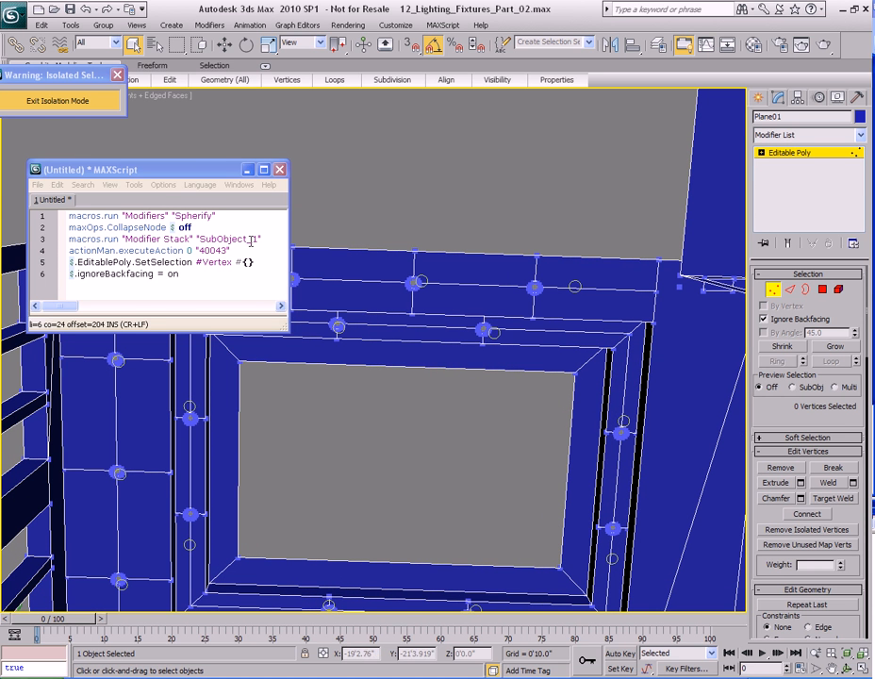
- Close the MAXScript editor and inspect the edges of a rounded opening on the narrow strip up close
{"action": "left_click_drag", "start_coordinate": [227, 175], "coordinate": [221, 145]}
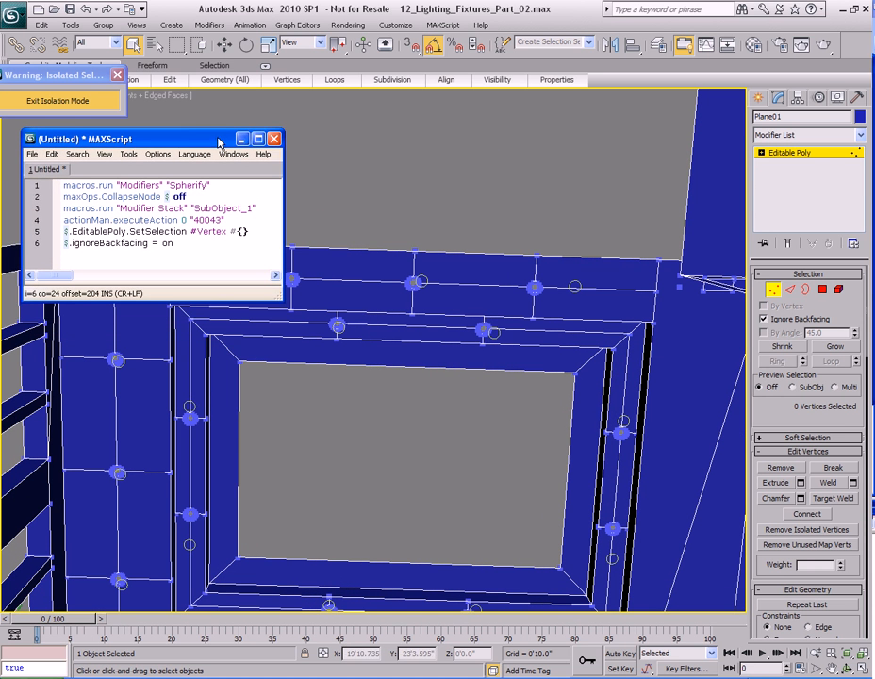
{"action": "left_click", "coordinate": [273, 141]}
{"action": "scroll", "coordinate": [415, 334], "scroll_direction": "up", "scroll_amount": 6}
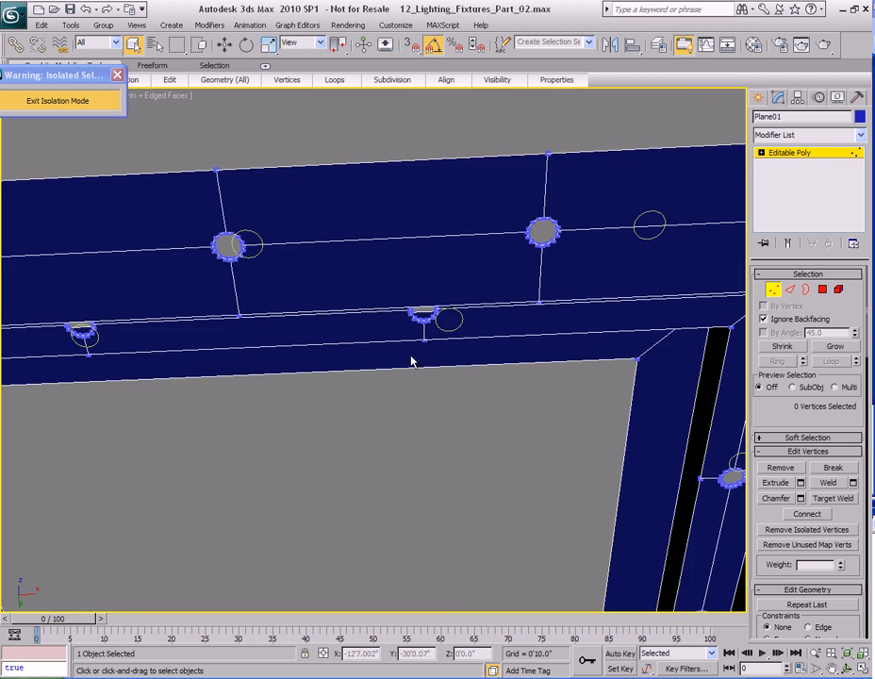
{"action": "scroll", "coordinate": [412, 344], "scroll_direction": "up", "scroll_amount": 5}
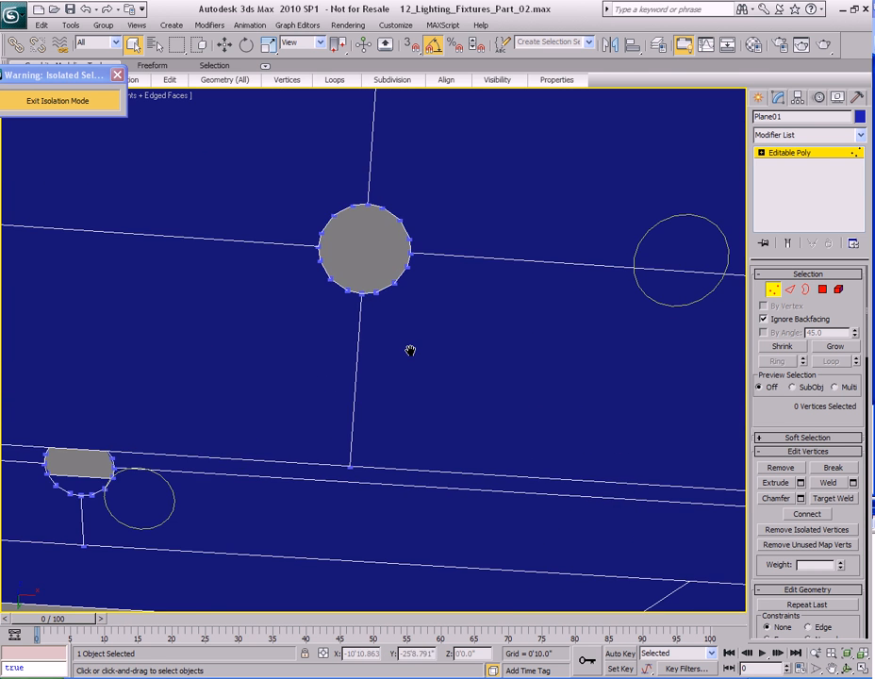
{"action": "scroll", "coordinate": [451, 322], "scroll_direction": "up", "scroll_amount": 6}
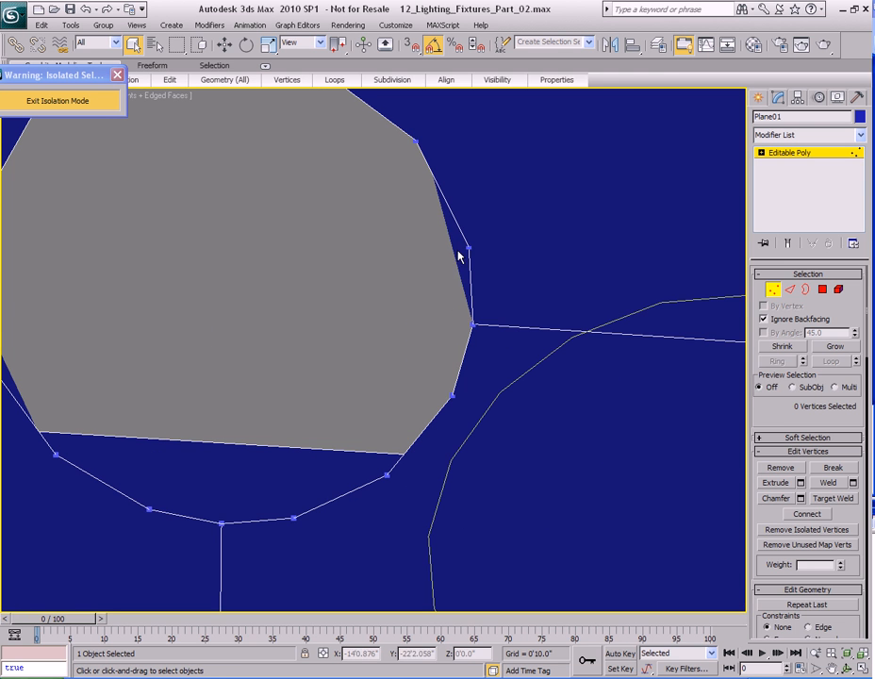
- Select all polygons of the ceiling mesh, retriangulate them, and clear the selection to check the openings' edges
{"action": "key", "text": "4"}
{"action": "left_click", "coordinate": [505, 233]}
{"action": "scroll", "coordinate": [403, 316], "scroll_direction": "down", "scroll_amount": 8}
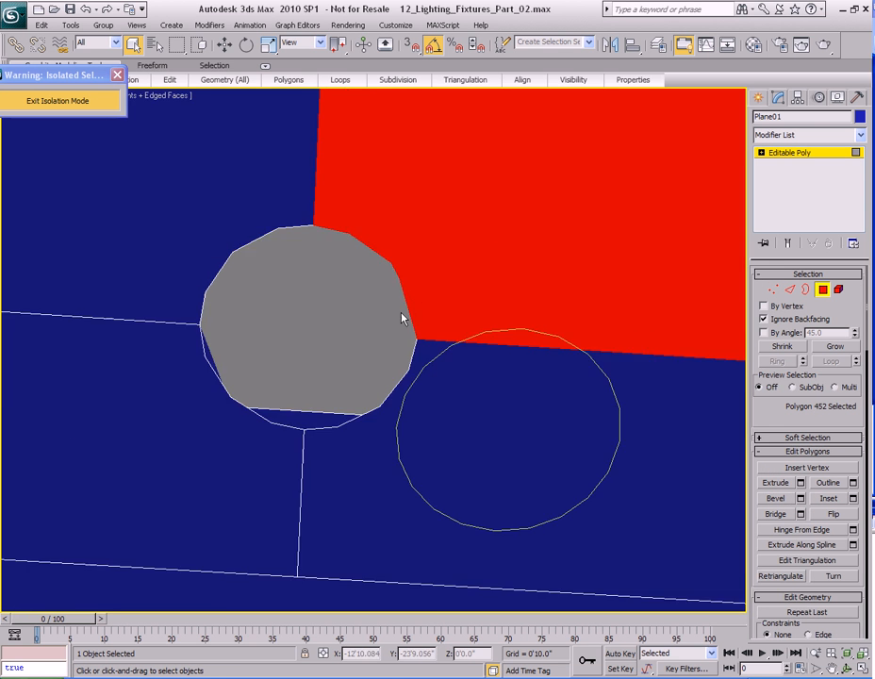
{"action": "scroll", "coordinate": [401, 318], "scroll_direction": "down", "scroll_amount": 6}
{"action": "key", "text": "ctrl+a"}
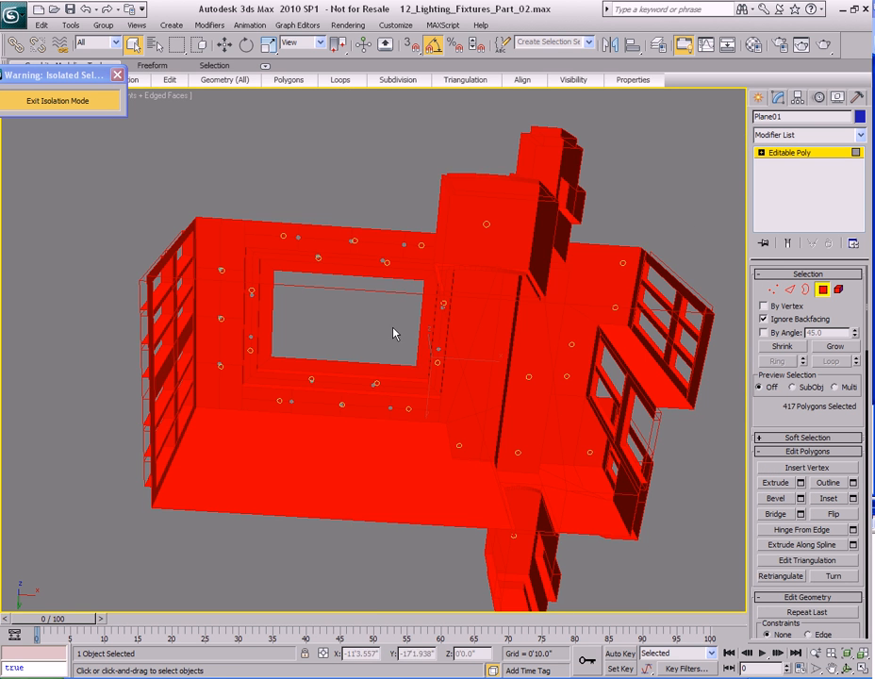
{"action": "mouse_move", "coordinate": [466, 80]}
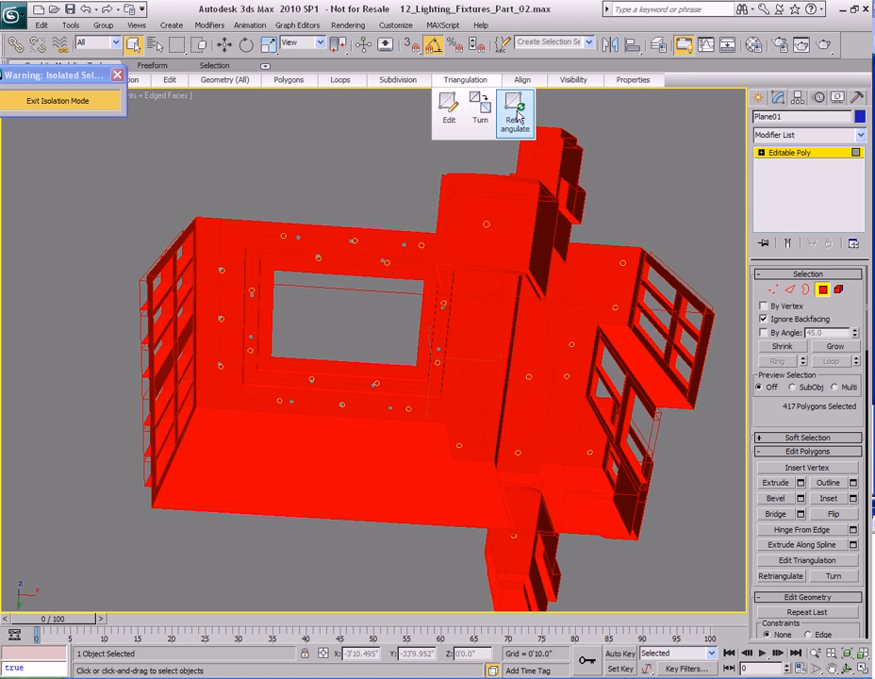
{"action": "scroll", "coordinate": [364, 337], "scroll_direction": "up", "scroll_amount": 10}
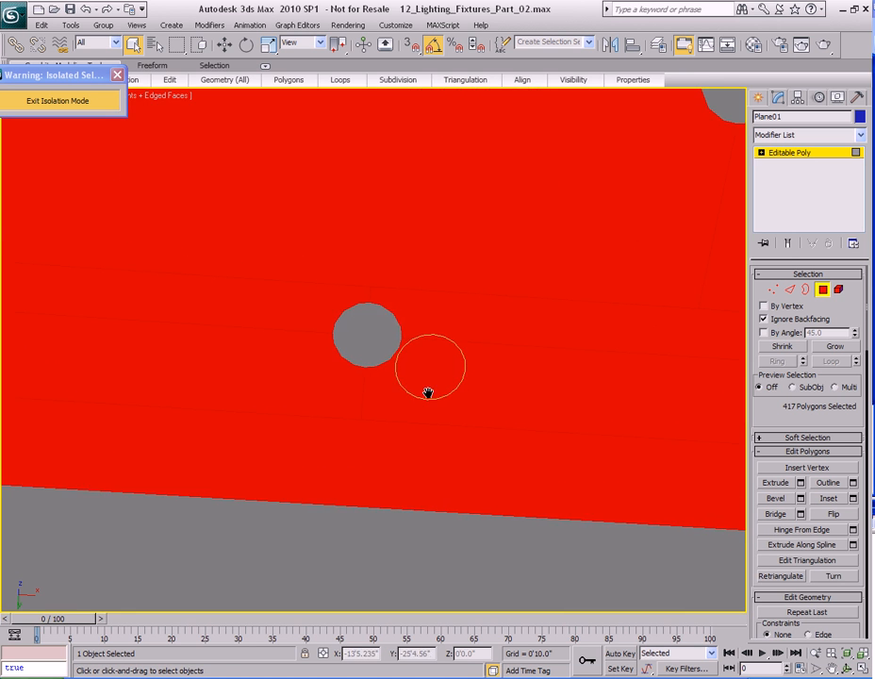
{"action": "left_click", "coordinate": [381, 337]}
{"action": "scroll", "coordinate": [381, 336], "scroll_direction": "up", "scroll_amount": 4}
{"action": "scroll", "coordinate": [395, 357], "scroll_direction": "down", "scroll_amount": 10}
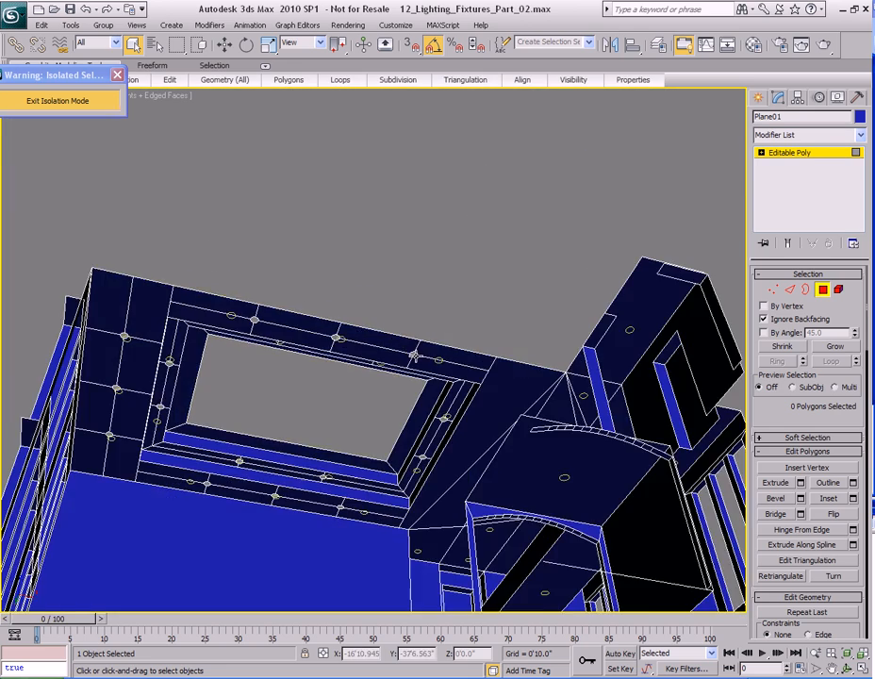
- Examine the room's remaining ceiling sections where light circles still have no openings cut
{"action": "mouse_move", "coordinate": [413, 356]}
{"action": "middle_mouse_down", "text": "alt"}
{"action": "mouse_move", "coordinate": [441, 332]}
{"action": "mouse_move", "coordinate": [423, 353]}
{"action": "middle_mouse_up", "text": "alt"}
{"action": "middle_click_drag", "start_coordinate": [349, 357], "coordinate": [481, 251], "text": "alt"}
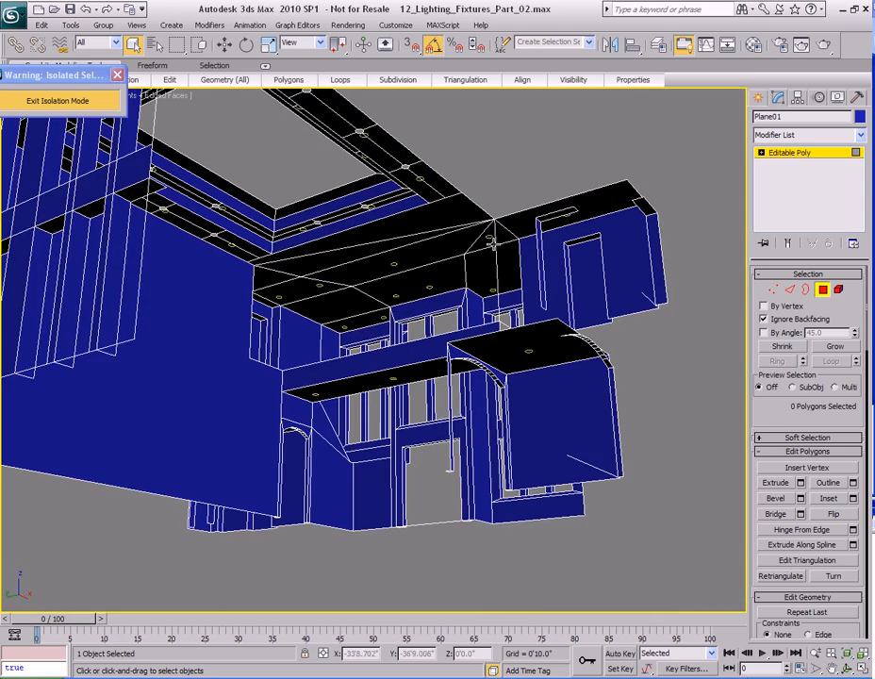
{"action": "middle_click_drag", "start_coordinate": [420, 259], "coordinate": [413, 336], "text": "alt"}
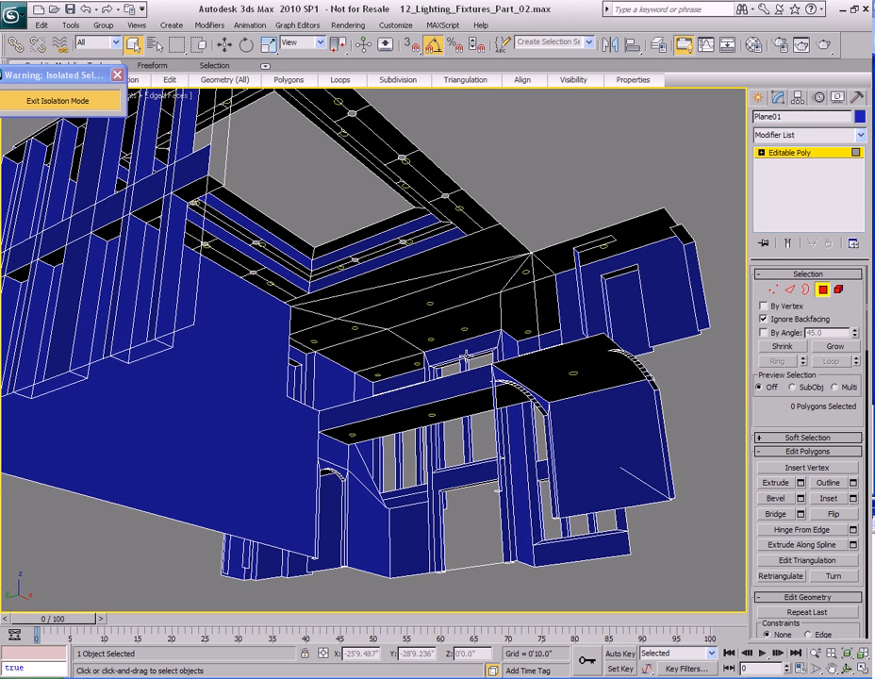